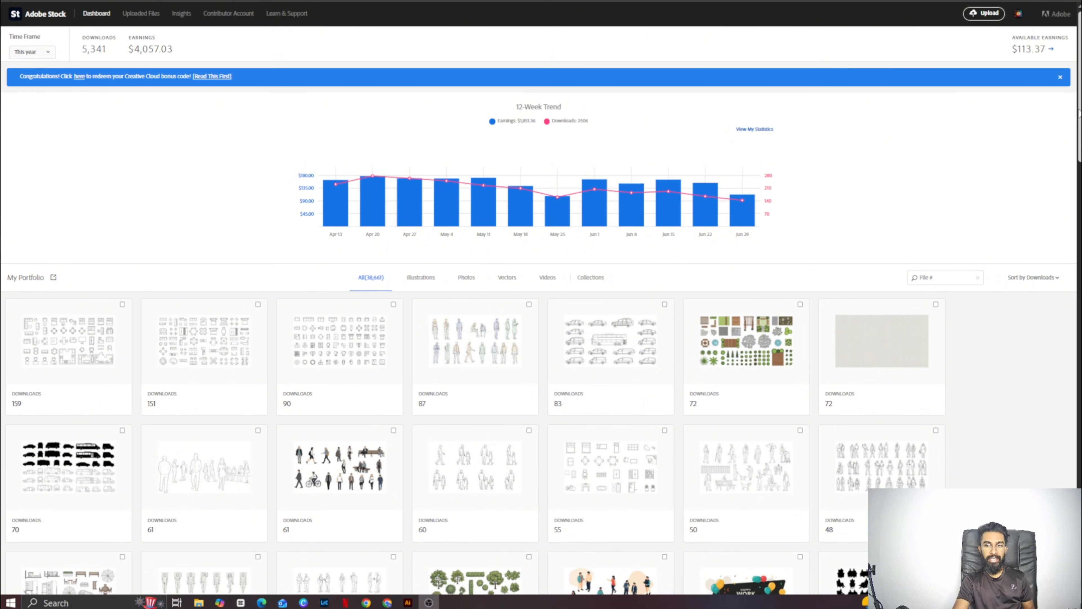
- Open the recent top sellers in Insights and examine the content ranked under Vectors
{"action": "mouse_move", "coordinate": [1079, 109]}
{"action": "left_mouse_down"}
{"action": "mouse_move", "coordinate": [1080, 118]}
{"action": "mouse_move", "coordinate": [1078, 109]}
{"action": "left_mouse_up"}
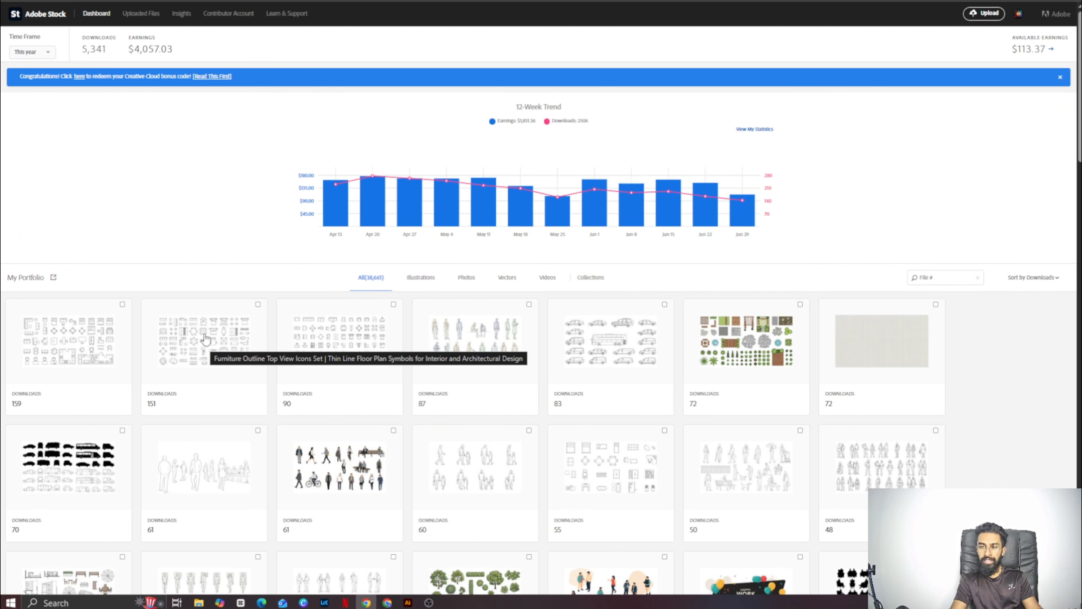
{"action": "left_click", "coordinate": [181, 15]}
{"action": "left_click", "coordinate": [95, 37]}
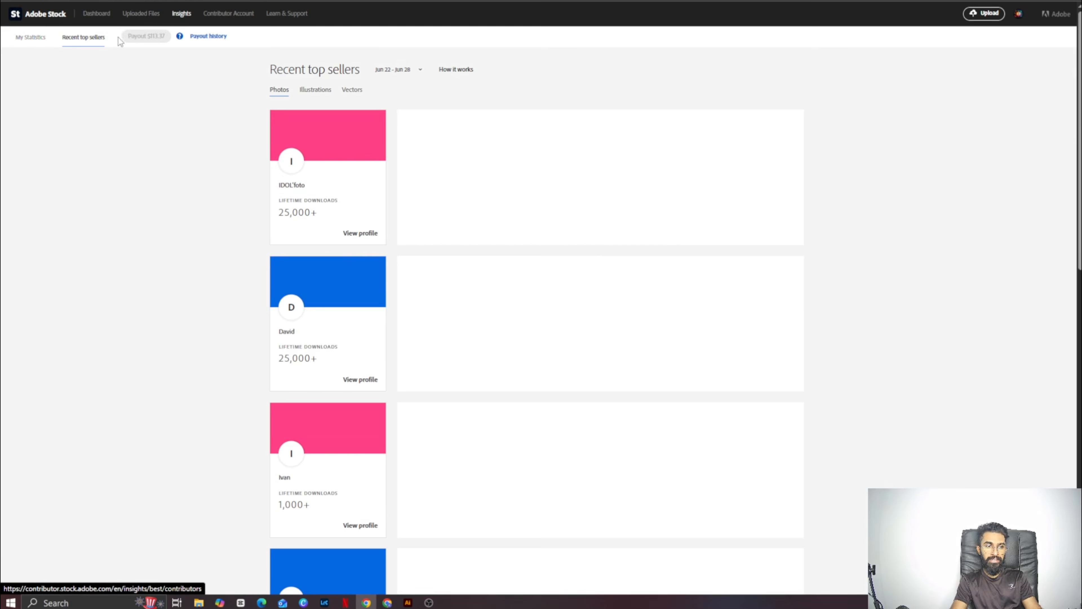
{"action": "left_click", "coordinate": [346, 91]}
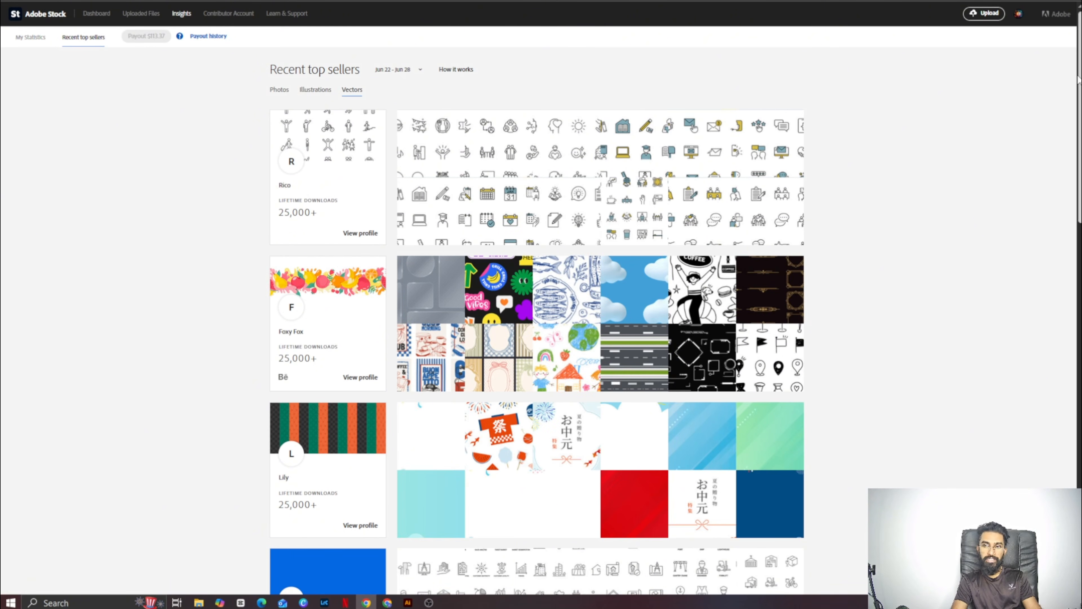
{"action": "left_click_drag", "start_coordinate": [1077, 86], "coordinate": [1077, 209]}
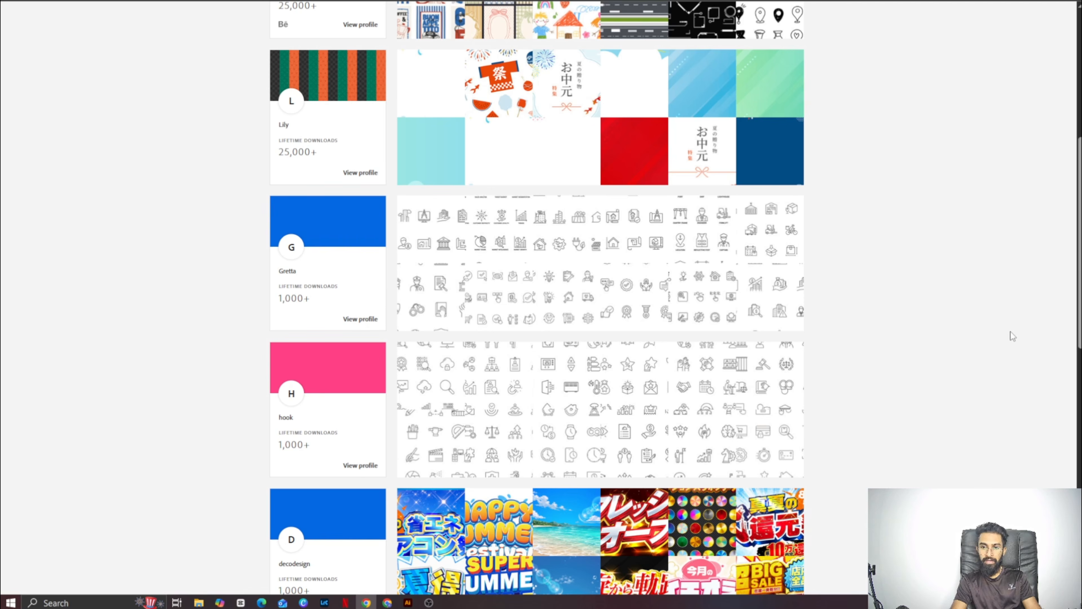
{"action": "left_click_drag", "start_coordinate": [1079, 208], "coordinate": [1079, 442]}
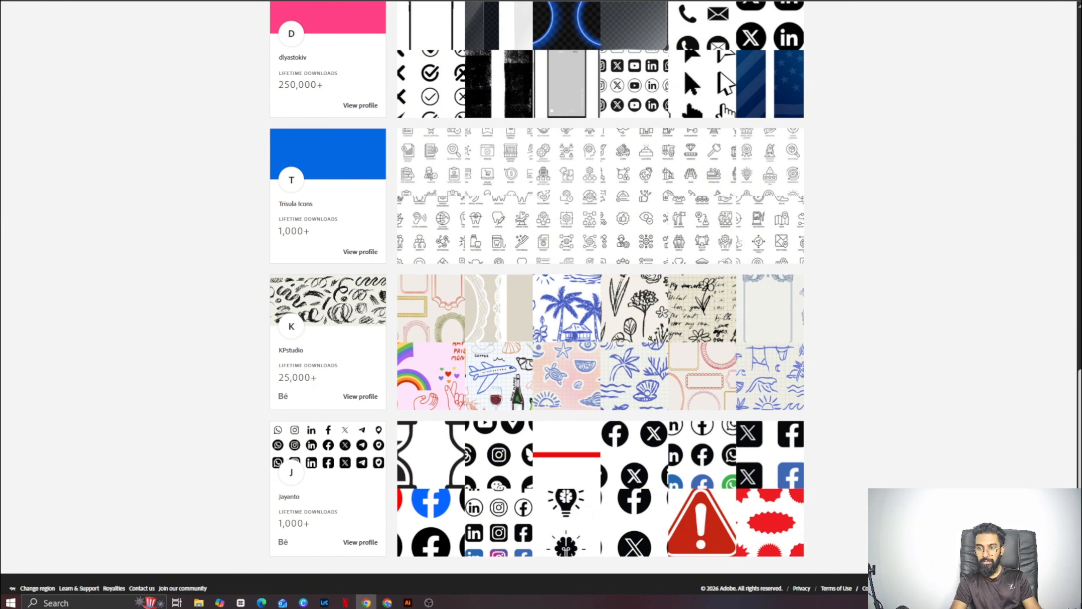
{"action": "scroll", "coordinate": [1048, 237], "scroll_direction": "up", "scroll_amount": 10}
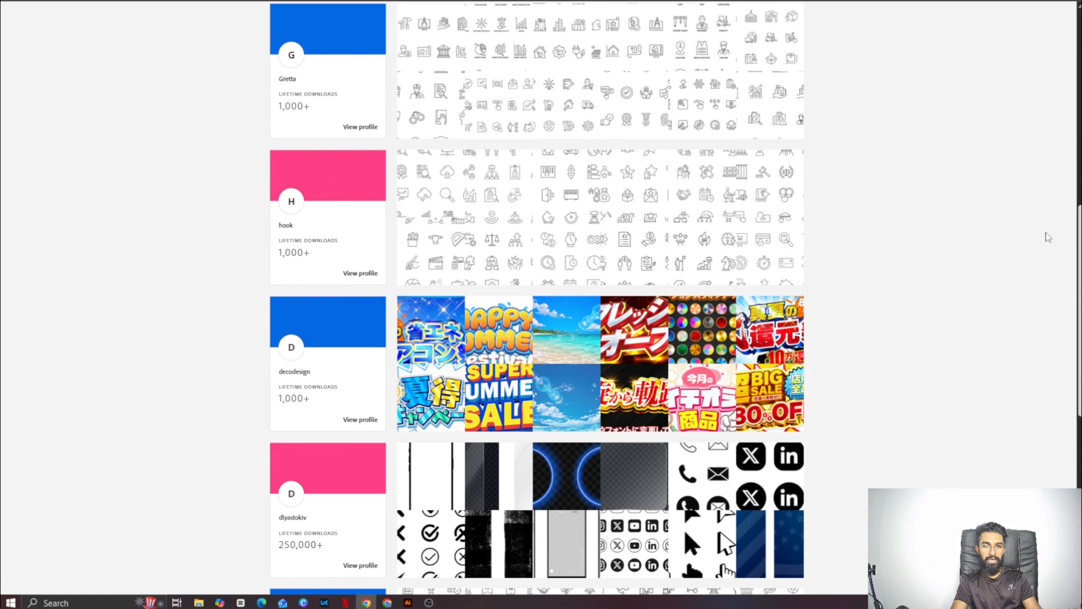
{"action": "scroll", "coordinate": [1046, 235], "scroll_direction": "down", "scroll_amount": 10}
{"action": "scroll", "coordinate": [990, 140], "scroll_direction": "up", "scroll_amount": 15}
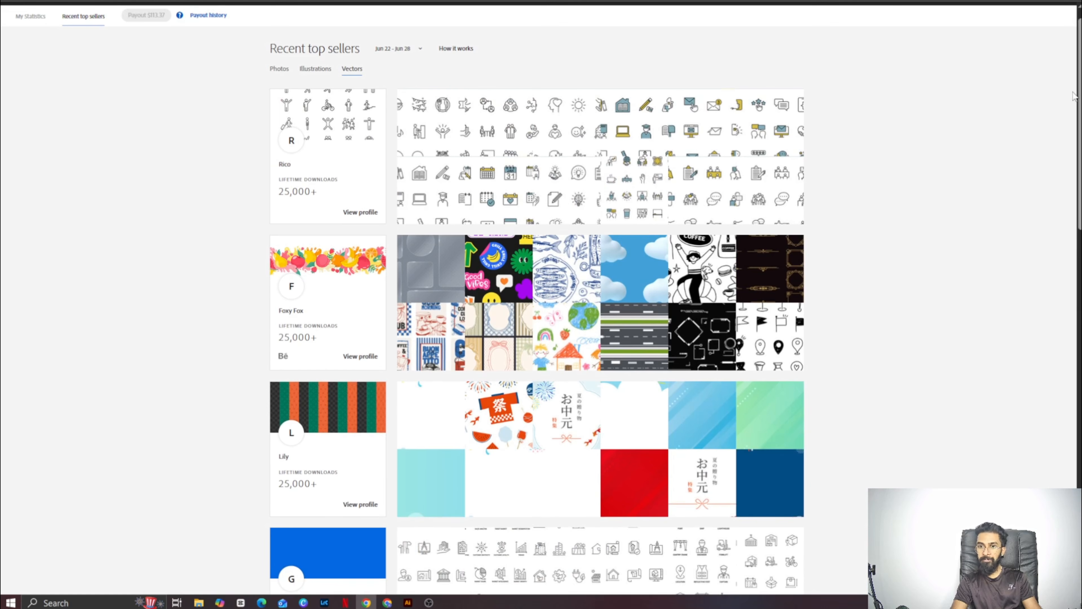
{"action": "scroll", "coordinate": [1056, 128], "scroll_direction": "up", "scroll_amount": 2}
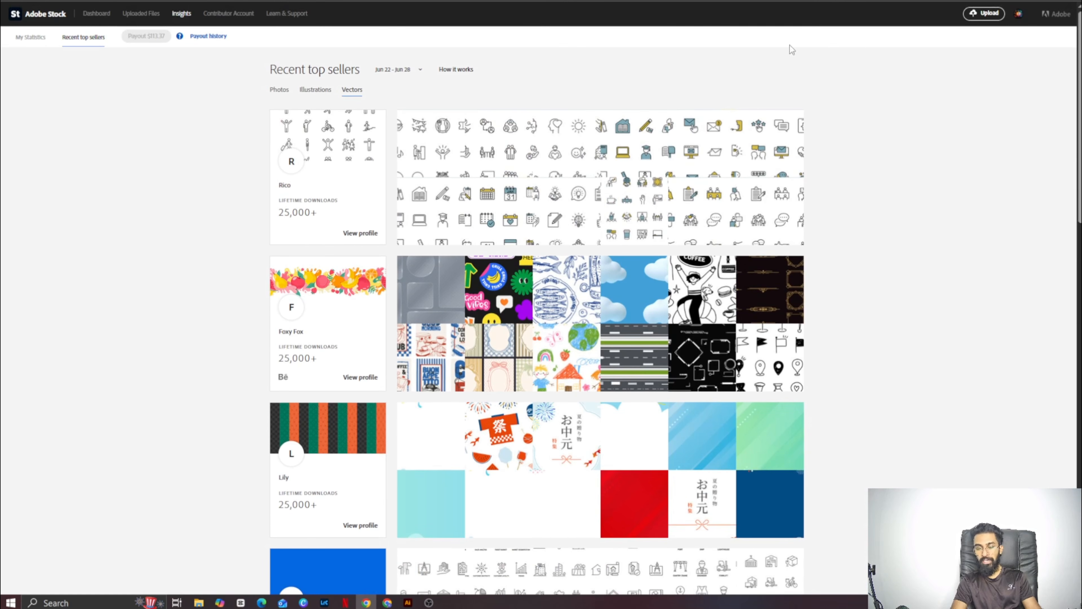
- Return to the contributor dashboard and browse the portfolio files sorted by downloads
{"action": "left_click", "coordinate": [98, 12]}
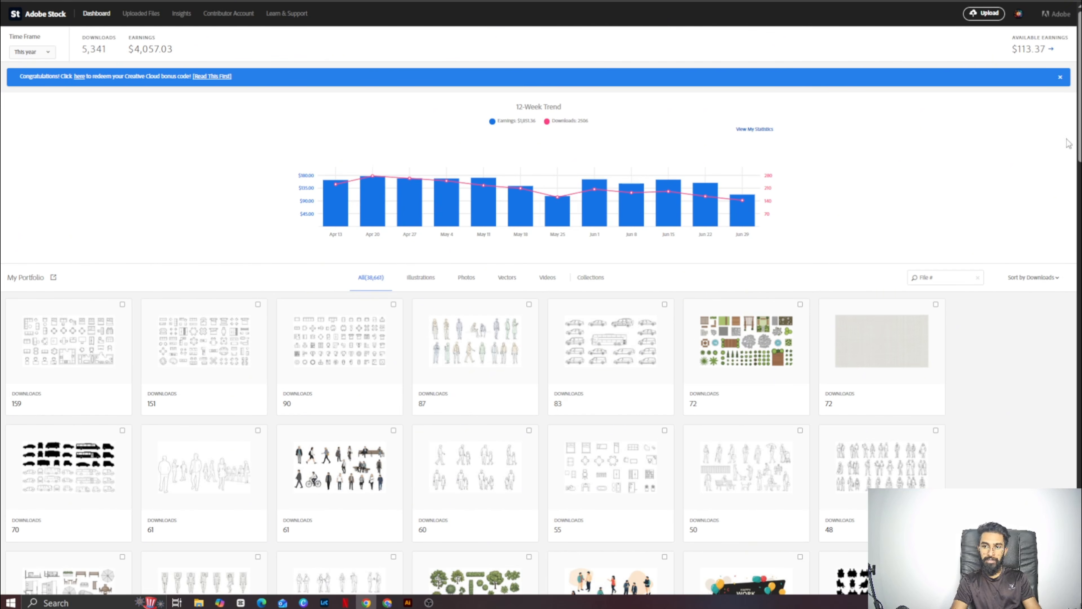
{"action": "scroll", "coordinate": [1069, 143], "scroll_direction": "down", "scroll_amount": 5}
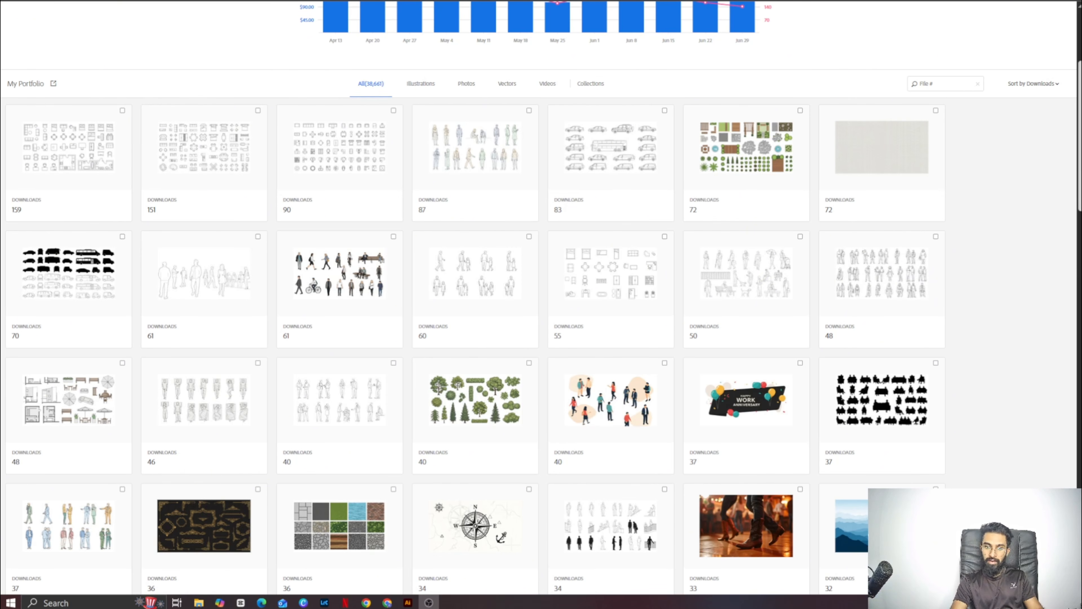
- Switch to Google Flow and choose Nano Banana 2 Lite as the image generation model
{"action": "mouse_move", "coordinate": [383, 604]}
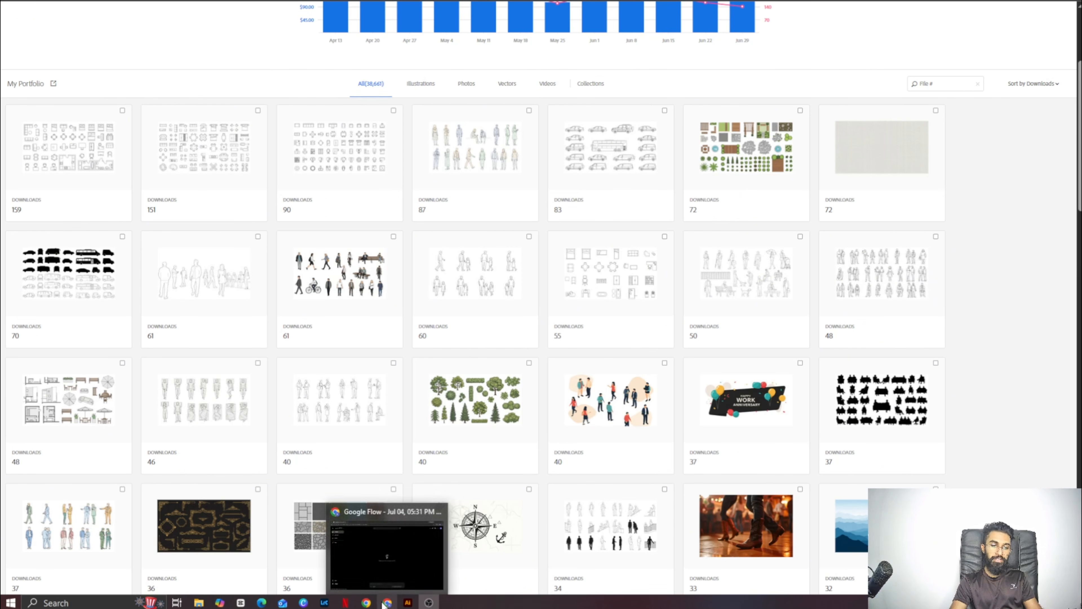
{"action": "left_click", "coordinate": [390, 569]}
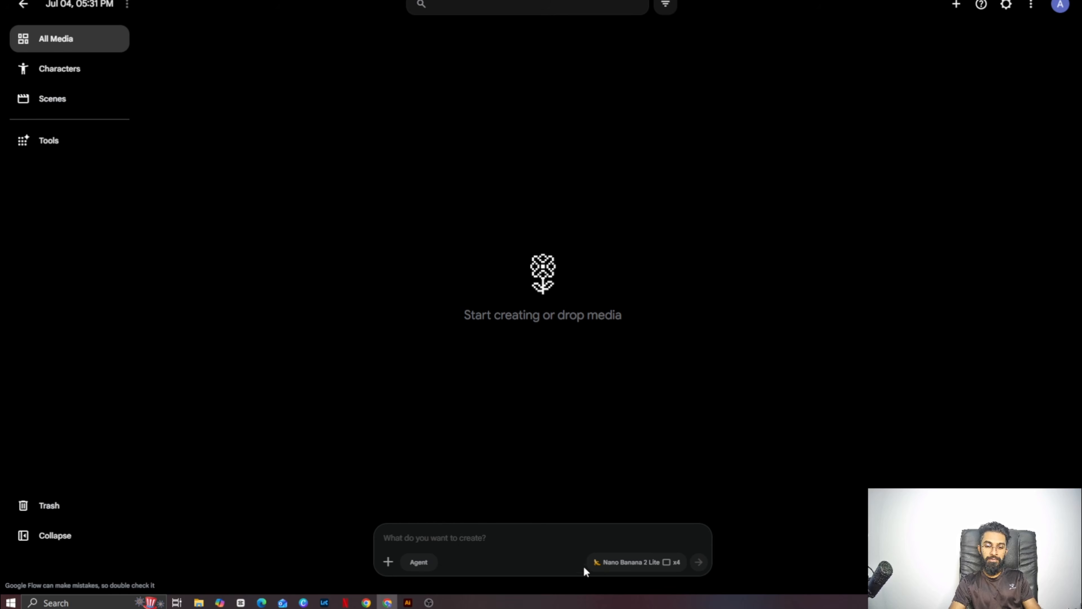
{"action": "left_click", "coordinate": [612, 563]}
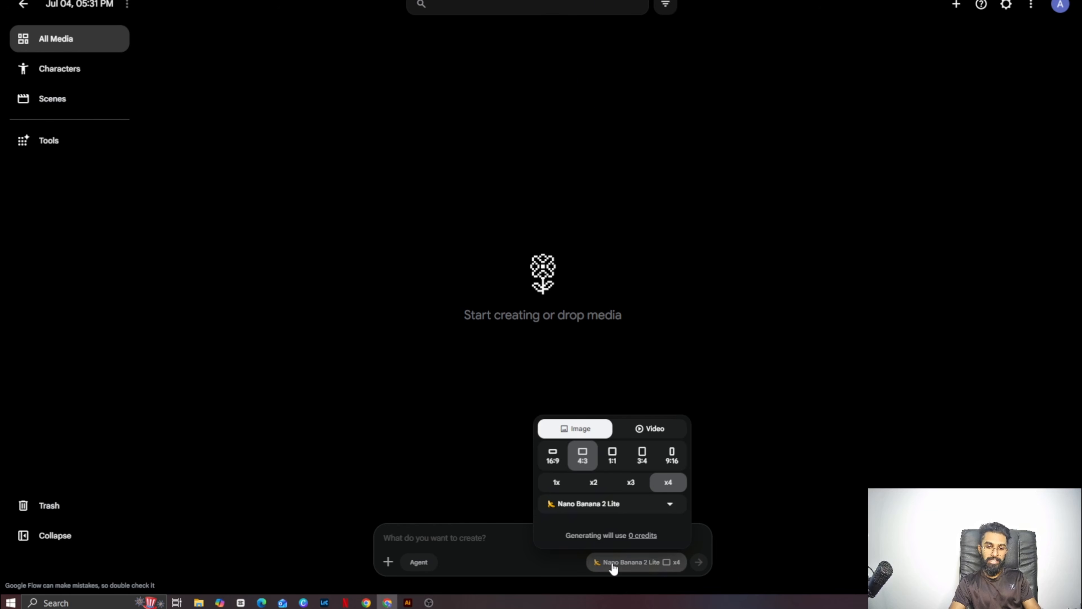
{"action": "left_click", "coordinate": [605, 512]}
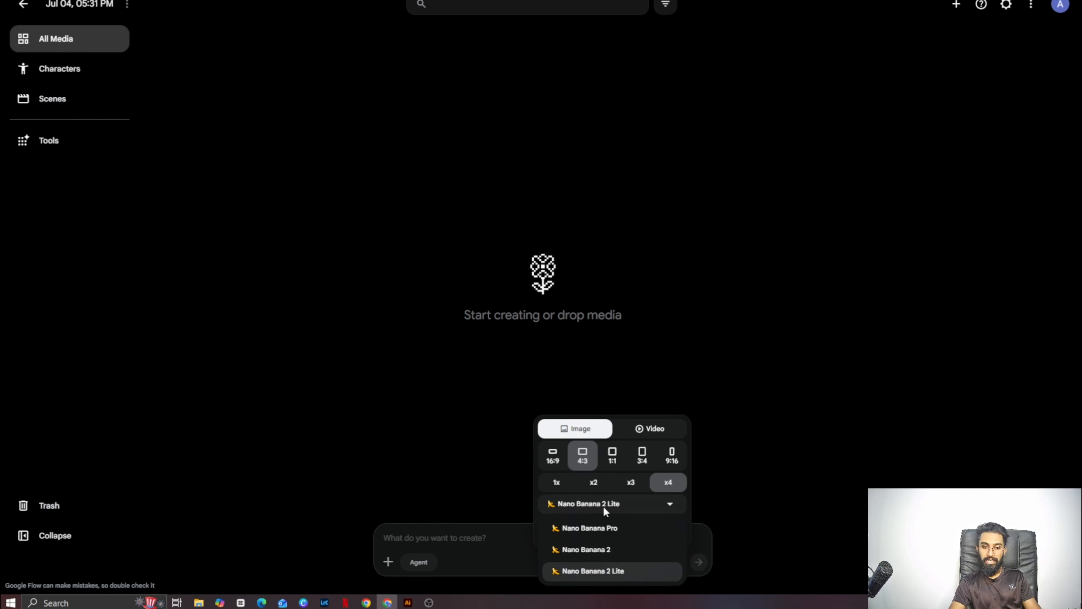
{"action": "left_click", "coordinate": [605, 571]}
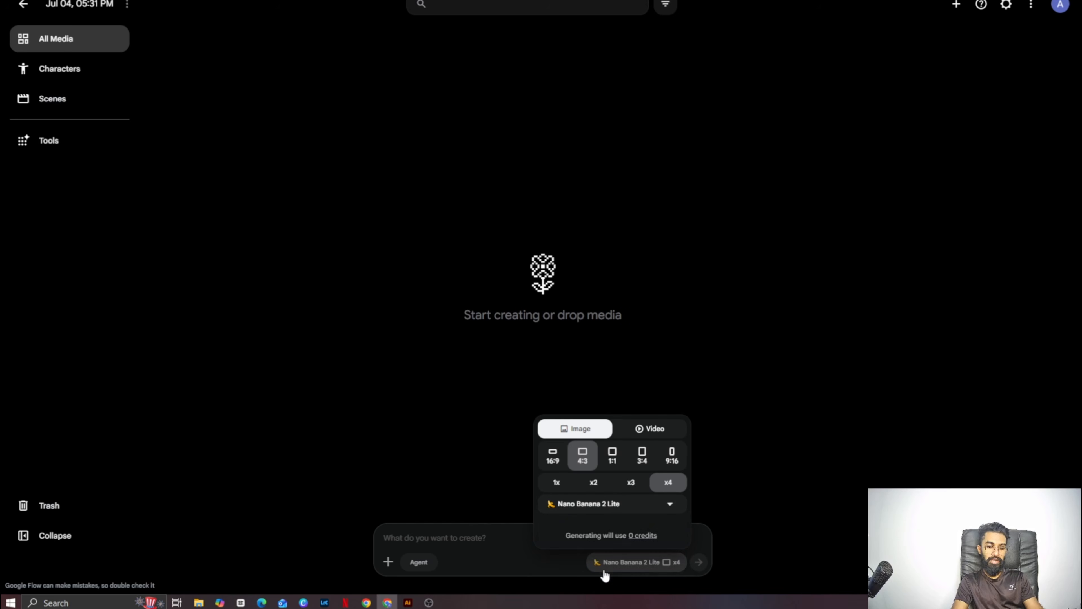
{"action": "left_click", "coordinate": [498, 534]}
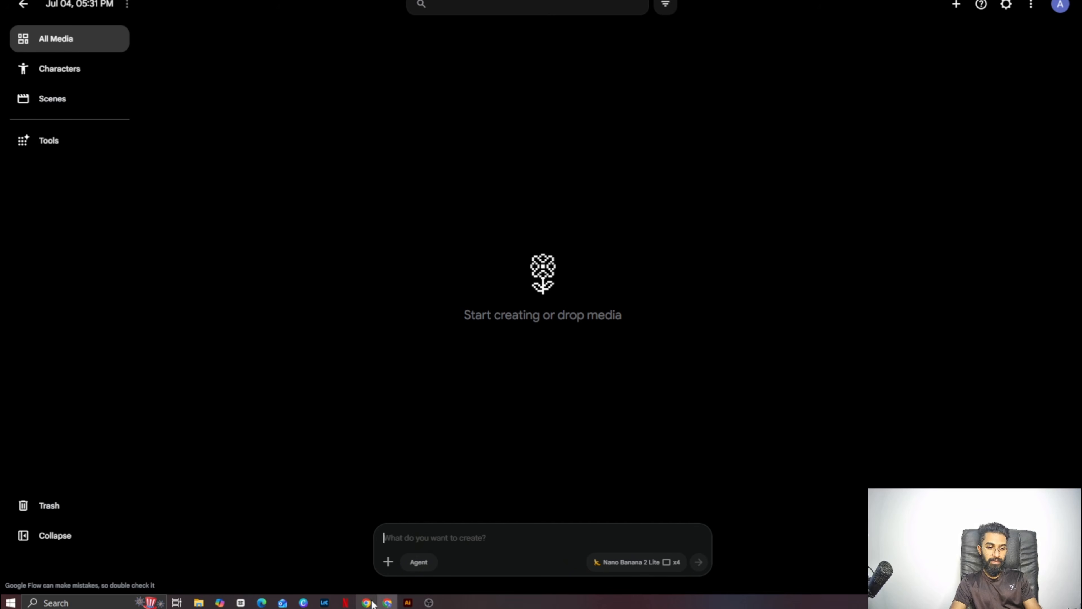
- Switch to Adobe Stock and copy "Furniture Outline Top View Icons Set" from the title of the first portfolio file
{"action": "mouse_move", "coordinate": [371, 598]}
{"action": "left_click", "coordinate": [364, 556]}
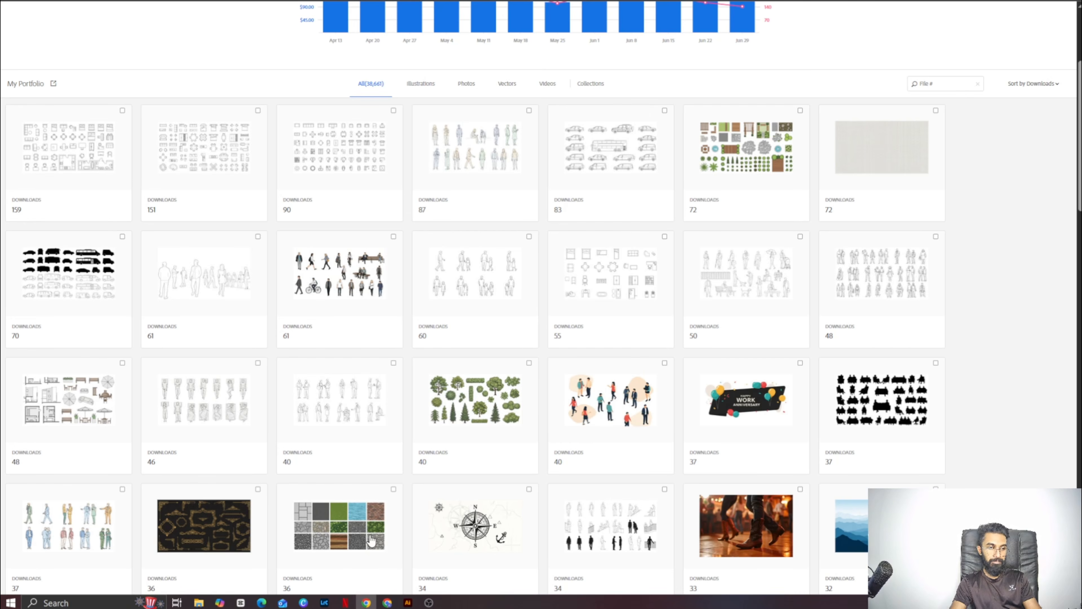
{"action": "left_click", "coordinate": [71, 161]}
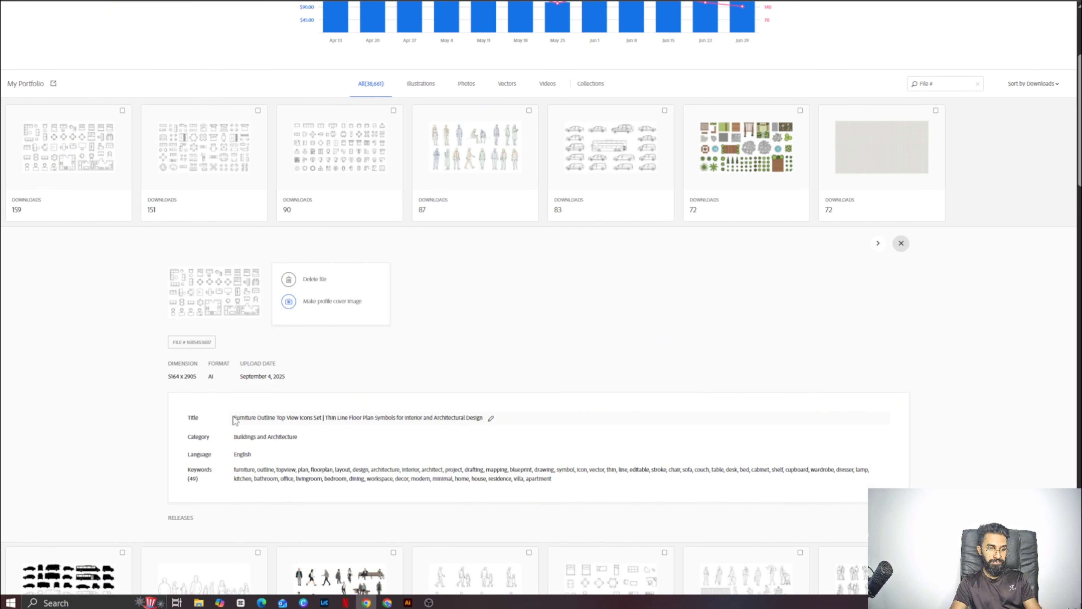
{"action": "left_click_drag", "start_coordinate": [234, 419], "coordinate": [321, 419]}
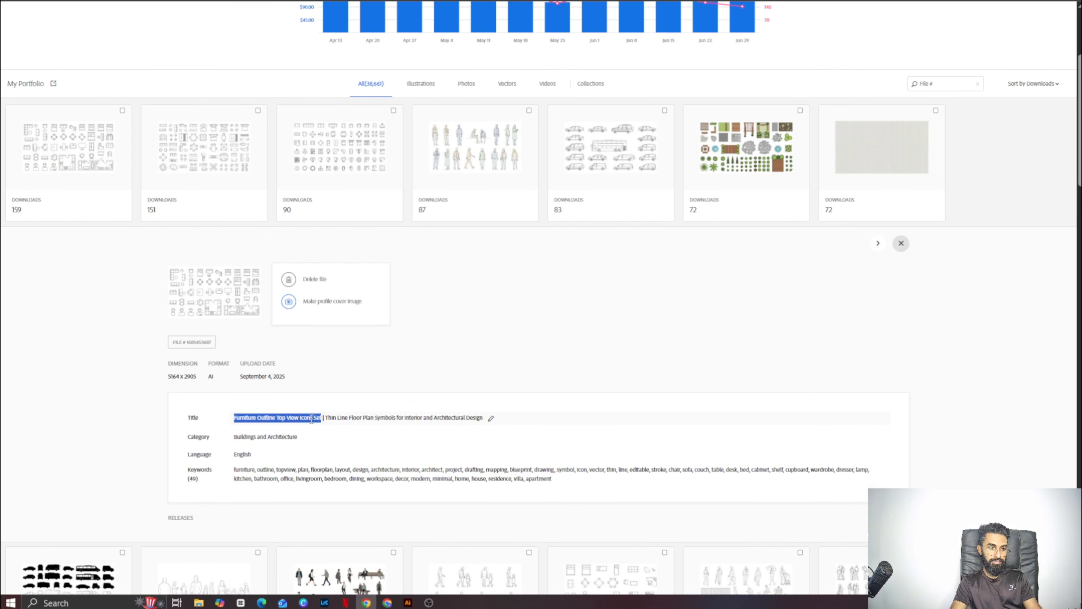
{"action": "right_click", "coordinate": [311, 419]}
{"action": "left_click", "coordinate": [339, 434]}
{"action": "left_click", "coordinate": [901, 243]}
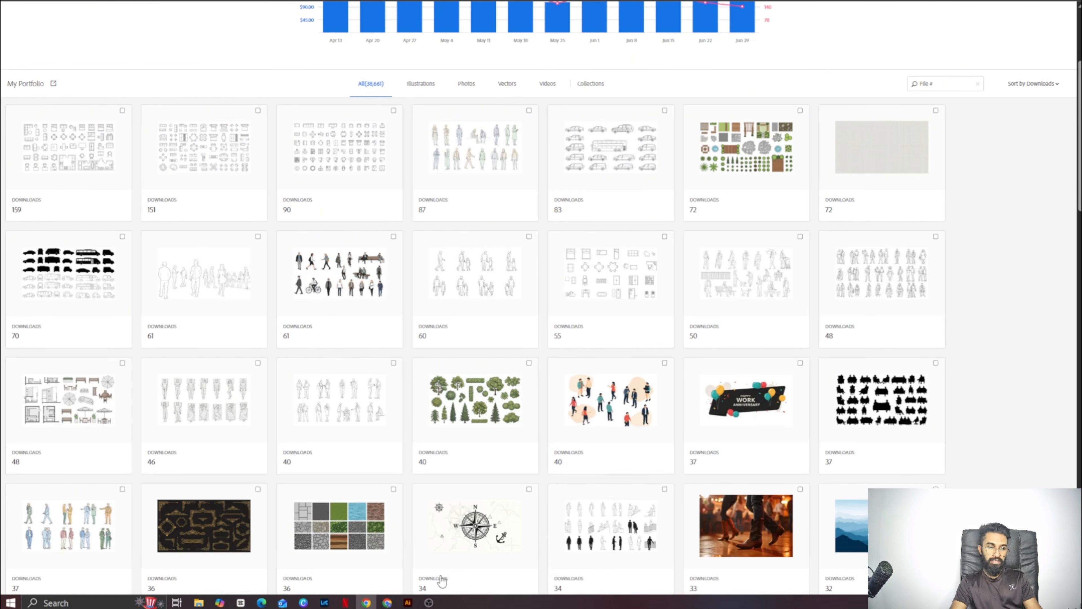
- In Google Flow, enter the prompt "Furniture Outline Top View 10 Icons Set isolated on a white background" using the copied title
{"action": "mouse_move", "coordinate": [387, 602]}
{"action": "left_click", "coordinate": [398, 536]}
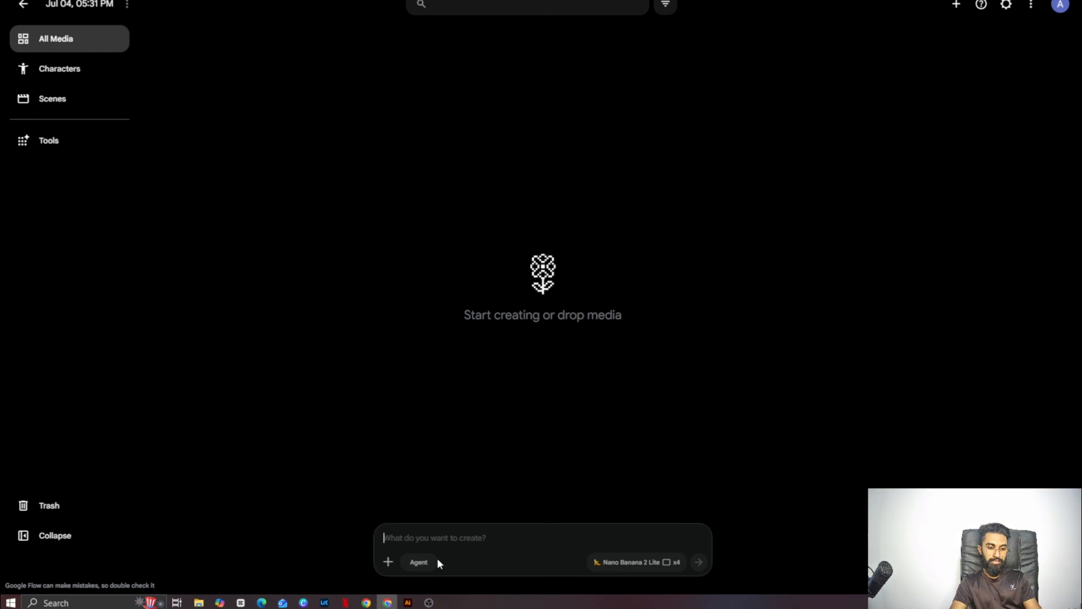
{"action": "right_click", "coordinate": [425, 538]}
{"action": "left_click", "coordinate": [456, 405]}
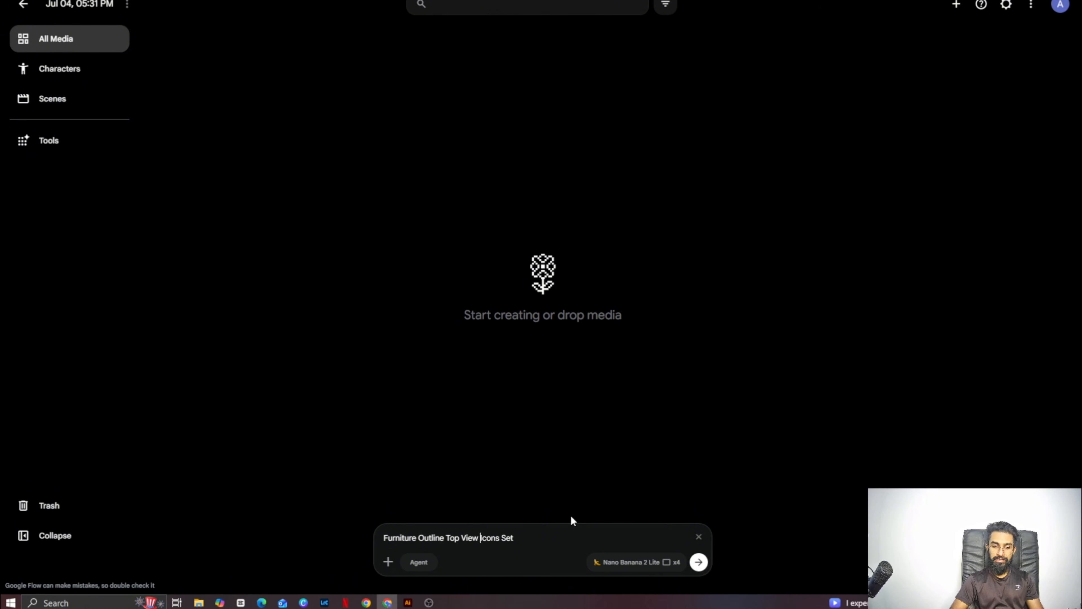
{"action": "type", "text": "10"}
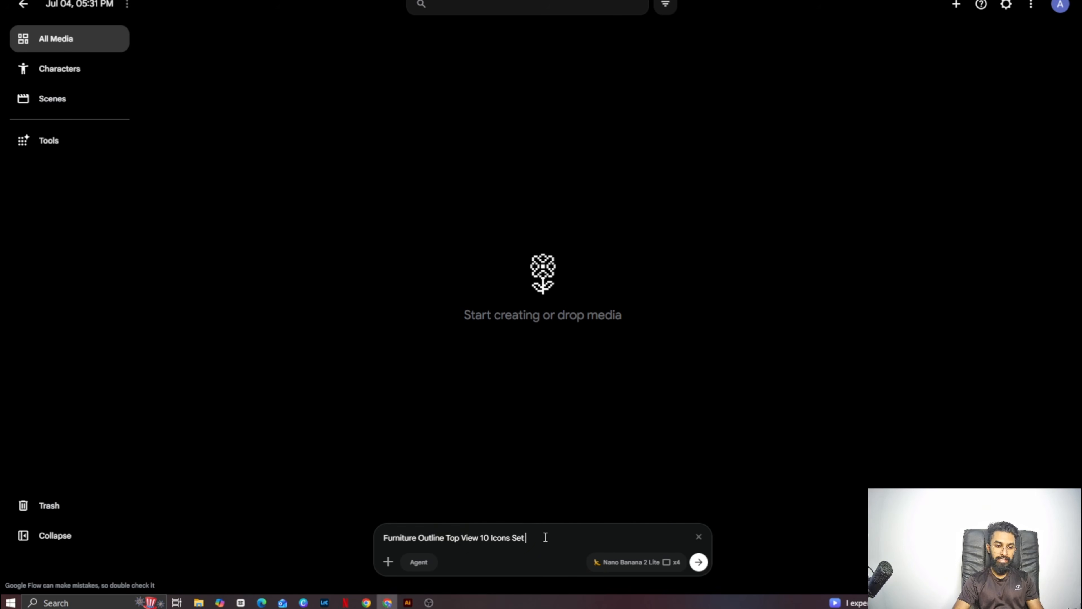
{"action": "type", "text": "is"}
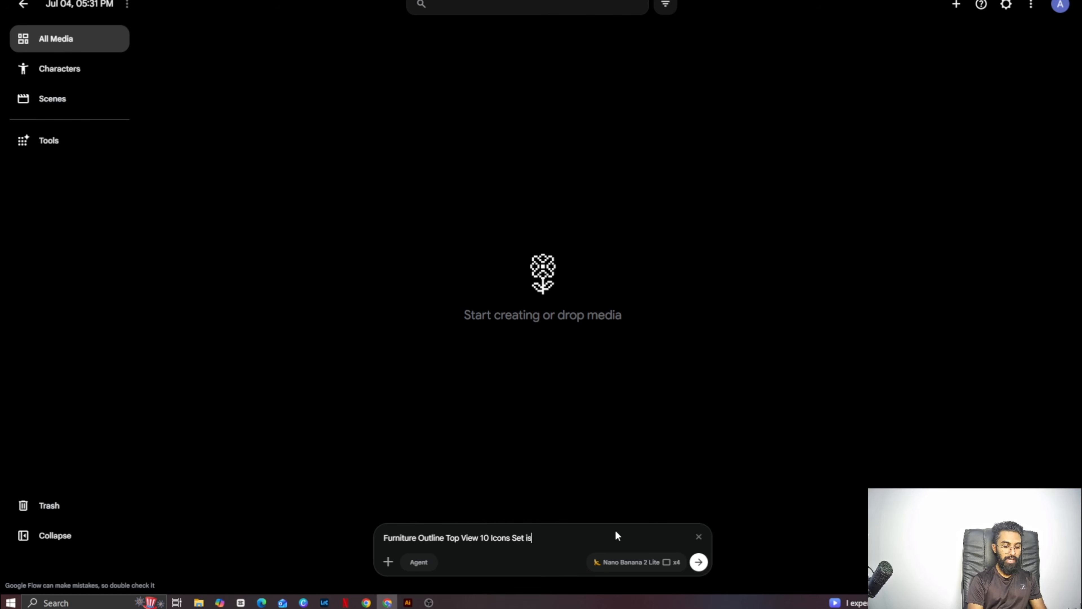
{"action": "type", "text": "olated "}
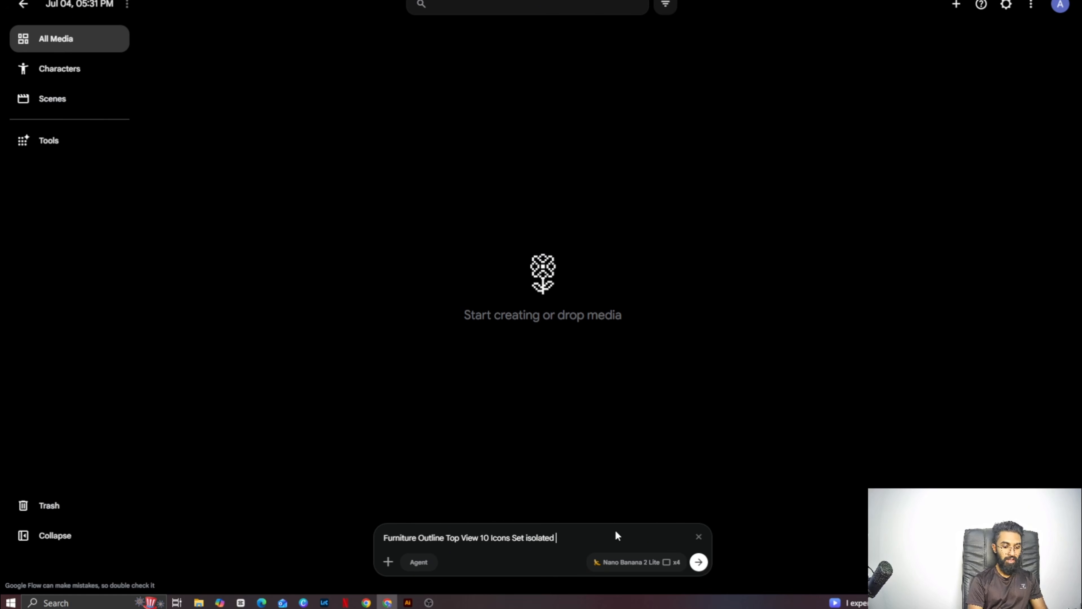
{"action": "type", "text": "on a white back"}
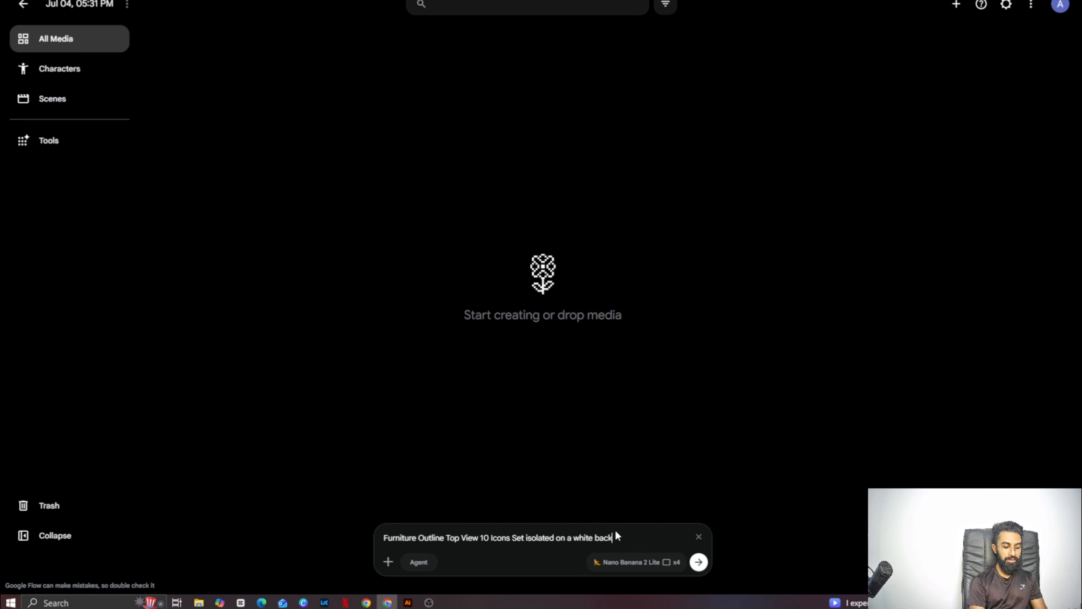
{"action": "type", "text": "ou"}
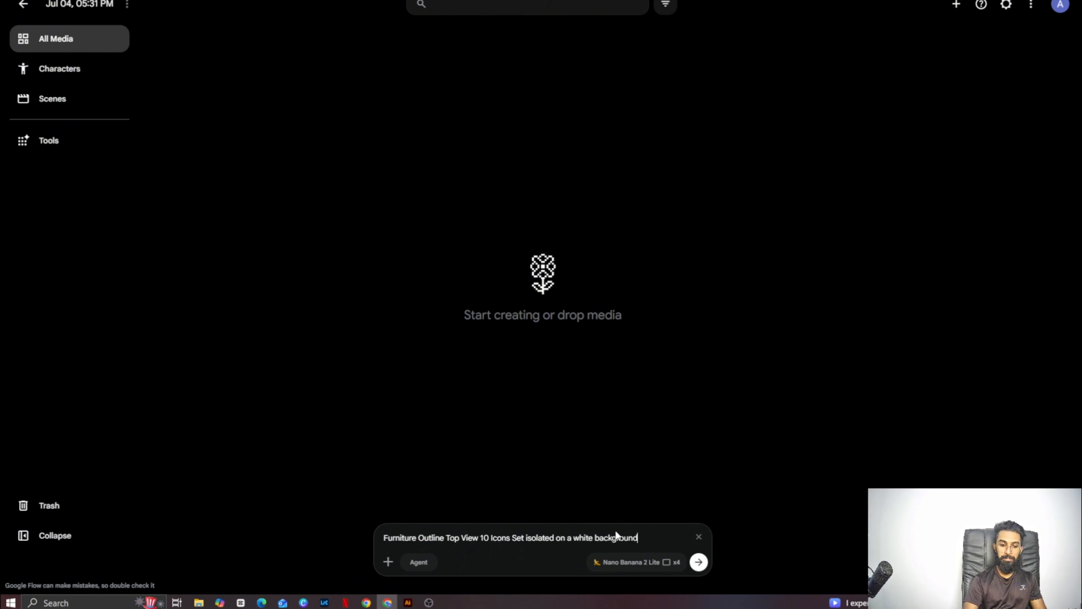
{"action": "type", "text": "nd"}
- Set the number of outputs to x2 and generate the furniture icon images
{"action": "left_click", "coordinate": [642, 563]}
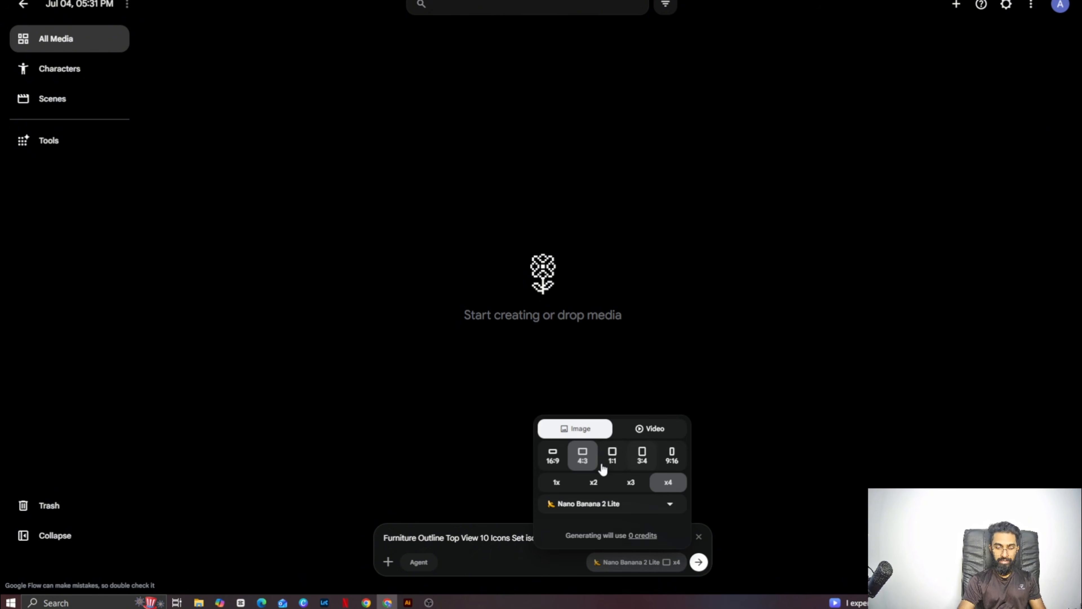
{"action": "left_click", "coordinate": [595, 483]}
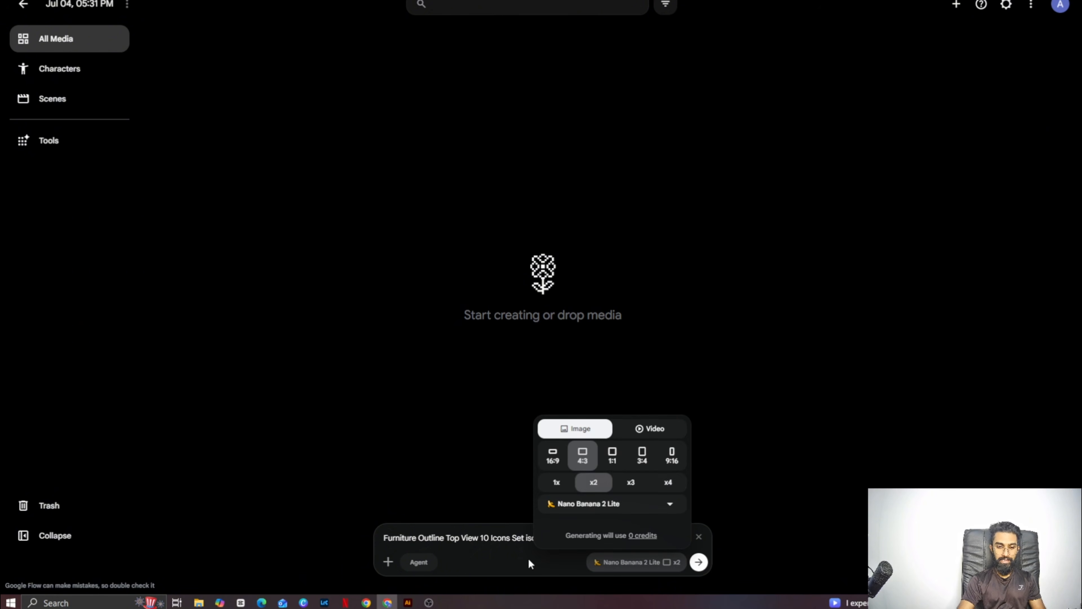
{"action": "left_click", "coordinate": [698, 563]}
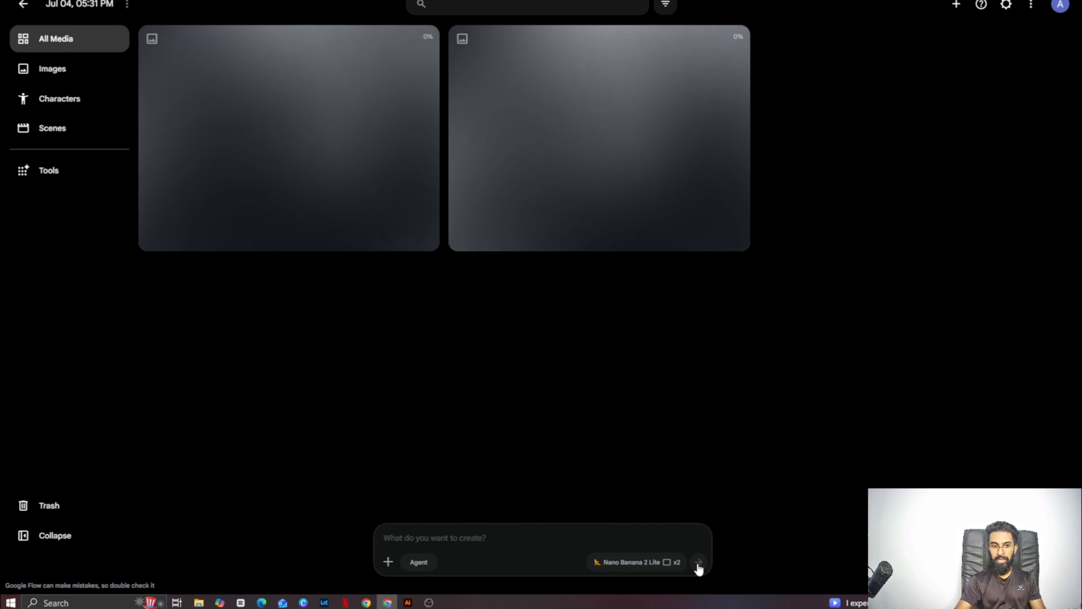
{"action": "left_click", "coordinate": [626, 563]}
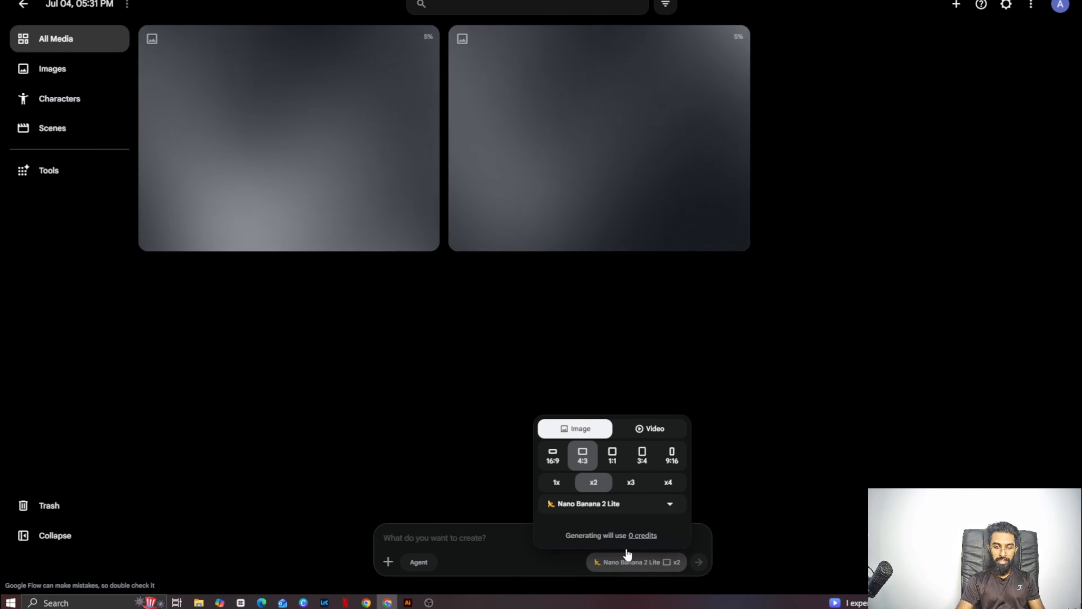
{"action": "left_click", "coordinate": [553, 456]}
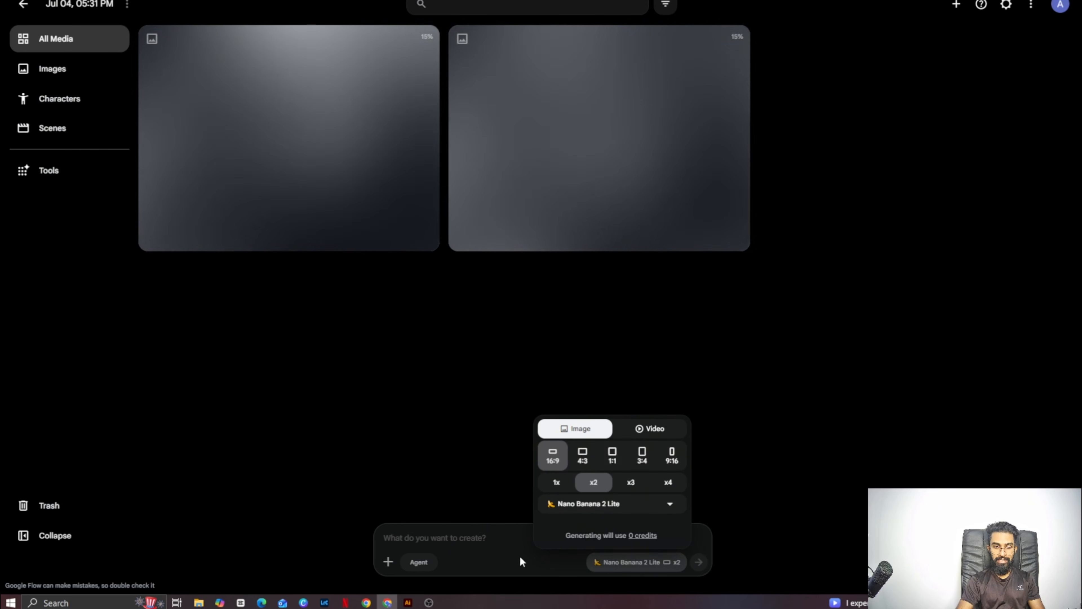
{"action": "left_click", "coordinate": [506, 545]}
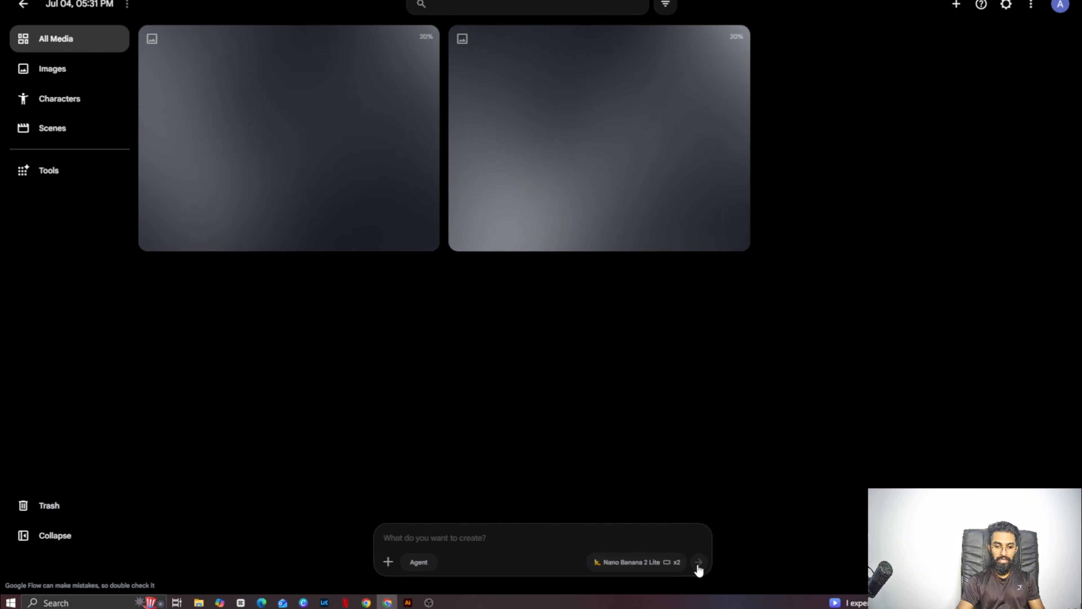
- Reuse the furniture outline icons prompt, set the aspect ratio to 16:9 and generate the images again
{"action": "left_click", "coordinate": [734, 235]}
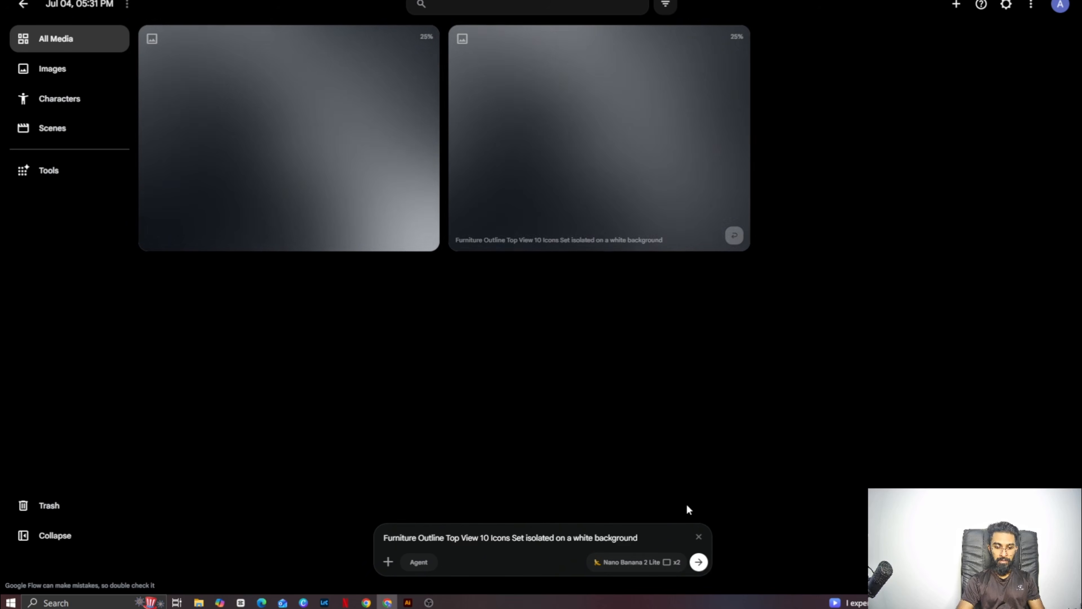
{"action": "left_click", "coordinate": [666, 563]}
{"action": "left_click", "coordinate": [553, 456]}
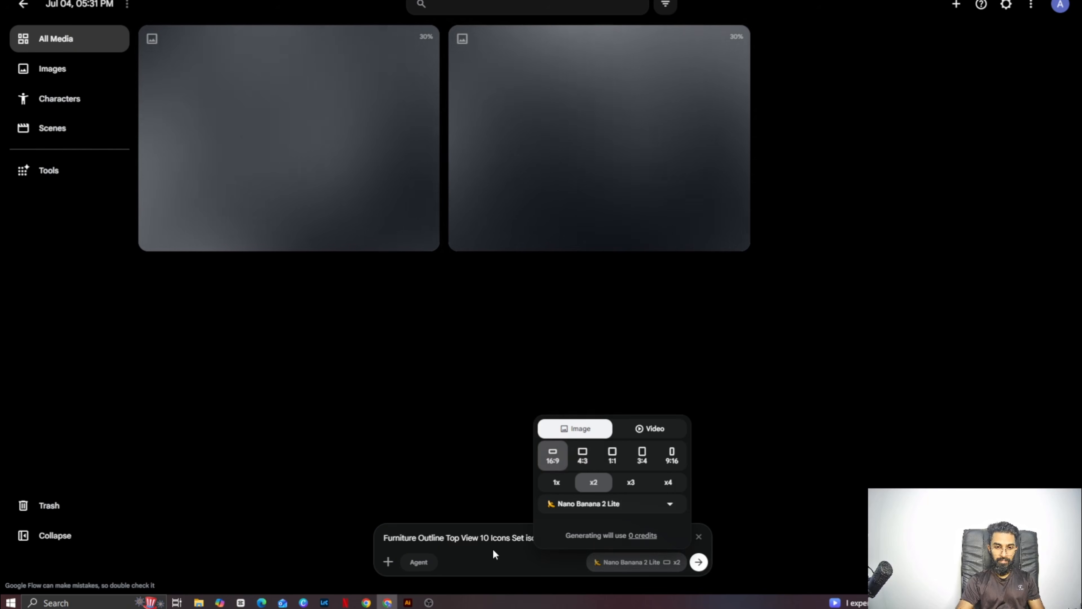
{"action": "left_click", "coordinate": [494, 553]}
{"action": "left_click", "coordinate": [698, 561]}
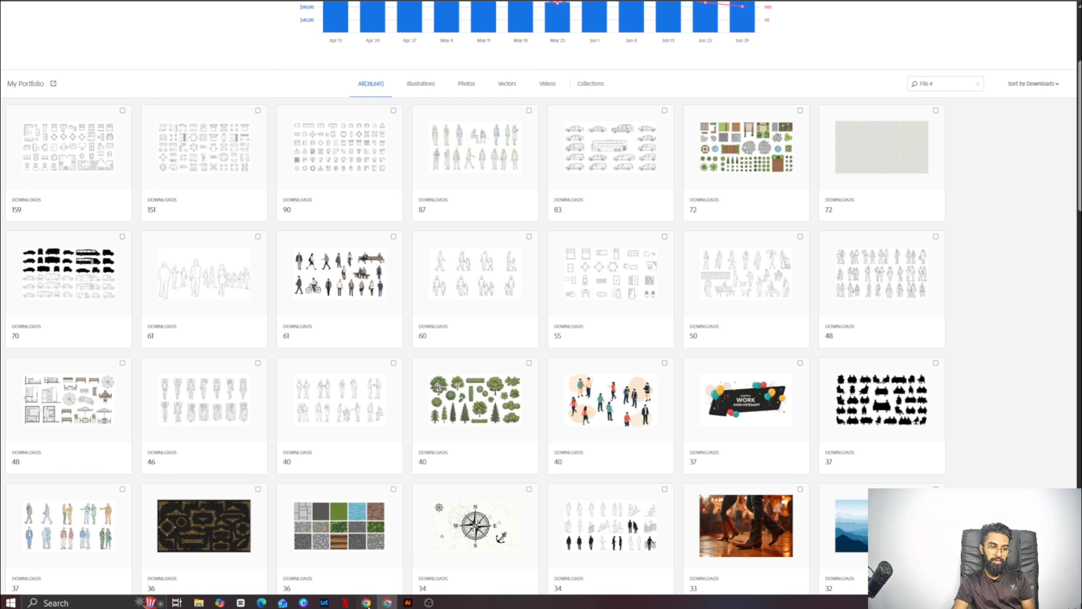
- Switch to Adobe Stock and look through the recent top sellers in Vectors, examining the icon set portfolios
{"action": "left_click_drag", "start_coordinate": [1079, 135], "coordinate": [1078, 81]}
{"action": "left_click", "coordinate": [178, 16]}
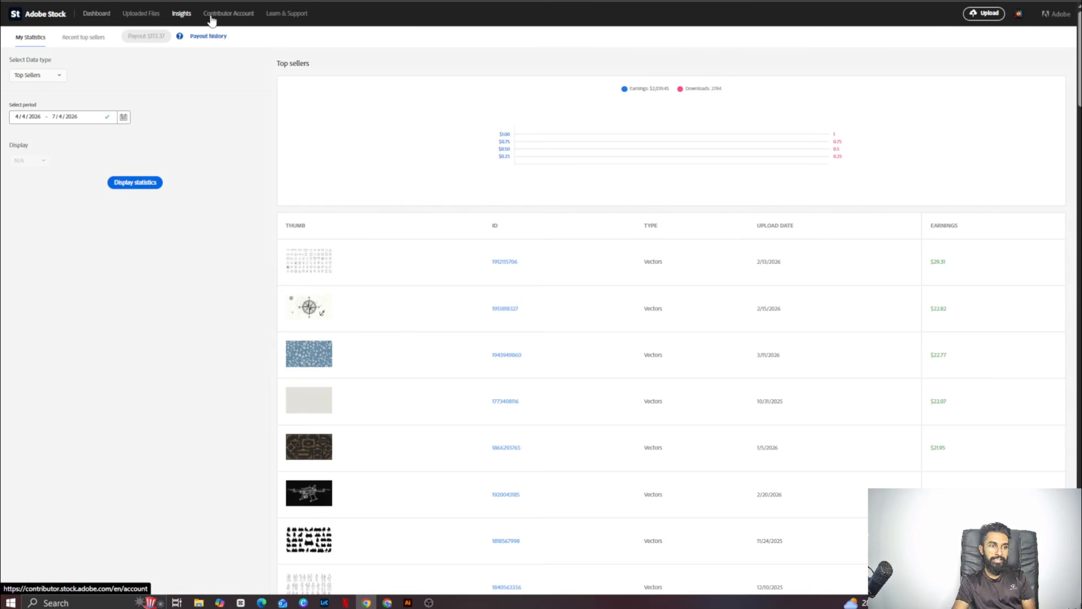
{"action": "left_click", "coordinate": [82, 38]}
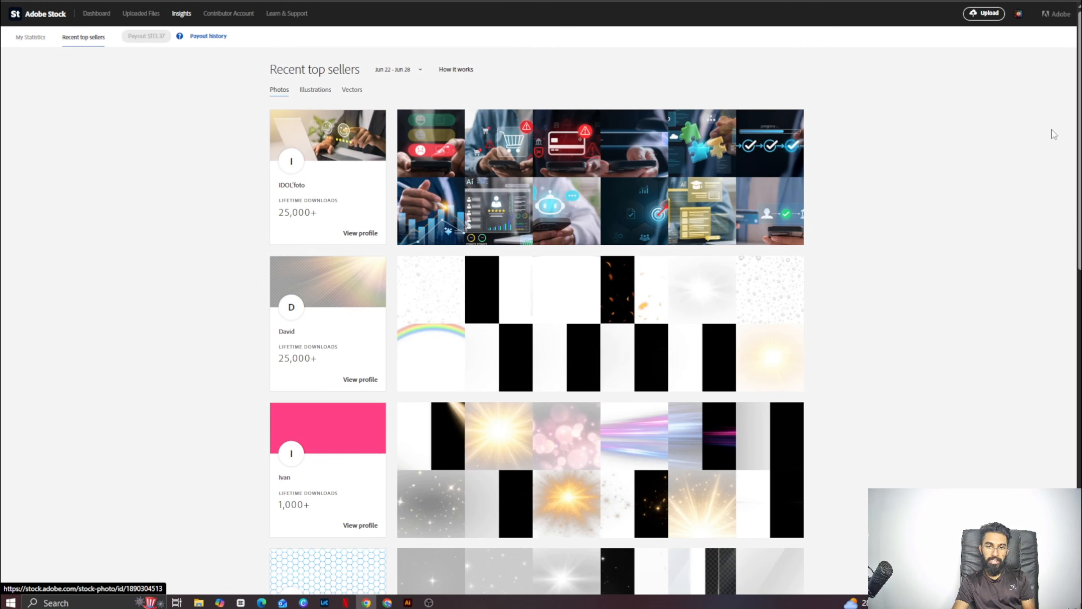
{"action": "left_click", "coordinate": [351, 90]}
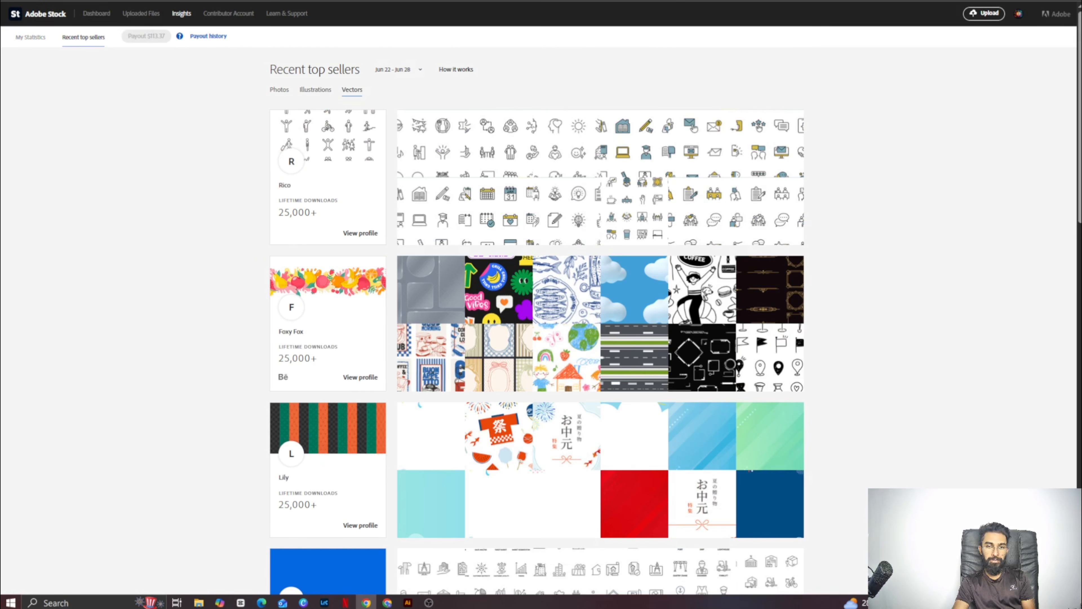
{"action": "scroll", "coordinate": [344, 97], "scroll_direction": "down", "scroll_amount": 1}
{"action": "scroll", "coordinate": [601, 299], "scroll_direction": "down", "scroll_amount": 7}
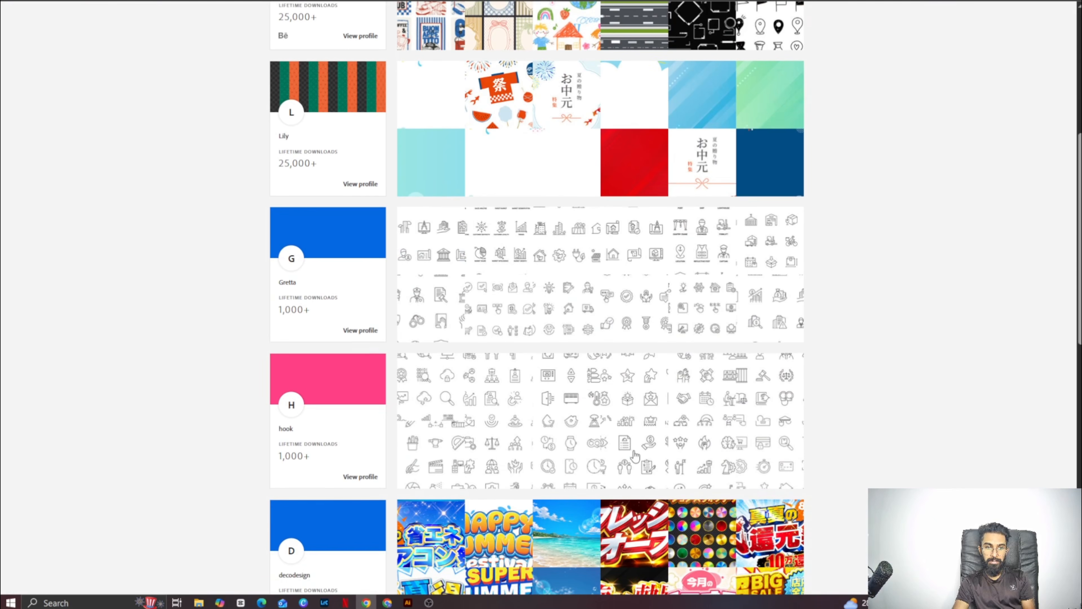
{"action": "scroll", "coordinate": [592, 385], "scroll_direction": "down", "scroll_amount": 13}
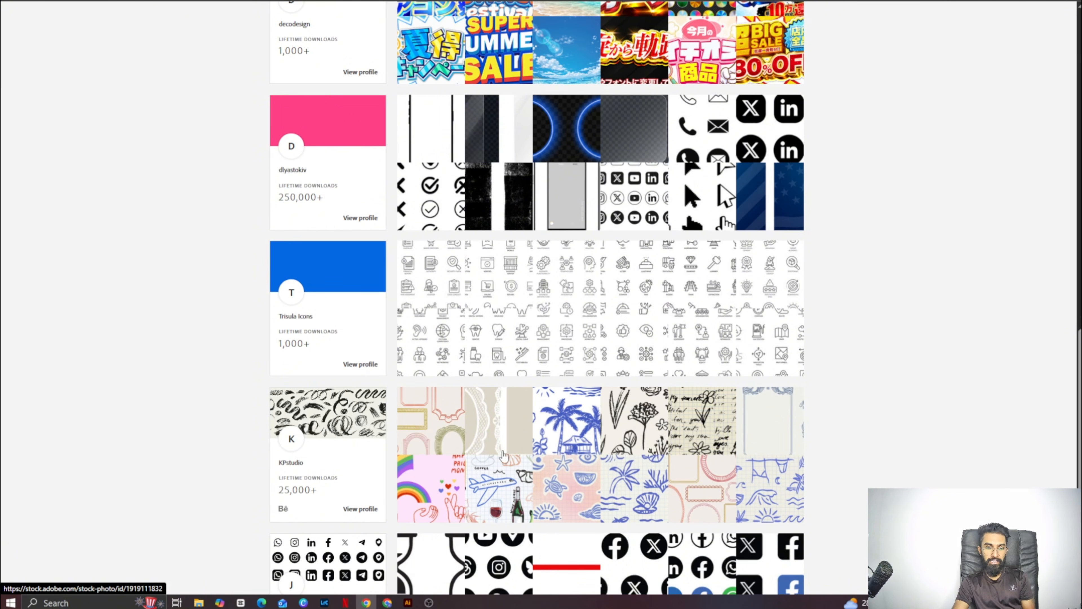
- Switch to Google Flow, reuse the furniture icons prompt and insert "two color" after the word "Top"
{"action": "mouse_move", "coordinate": [392, 605]}
{"action": "left_click", "coordinate": [396, 571]}
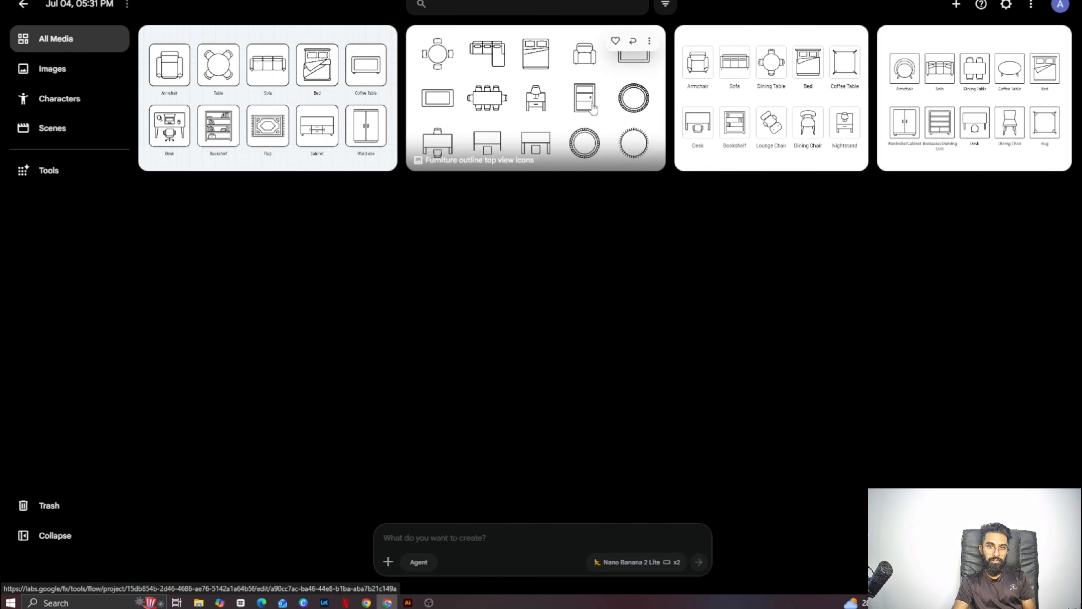
{"action": "left_click", "coordinate": [633, 41]}
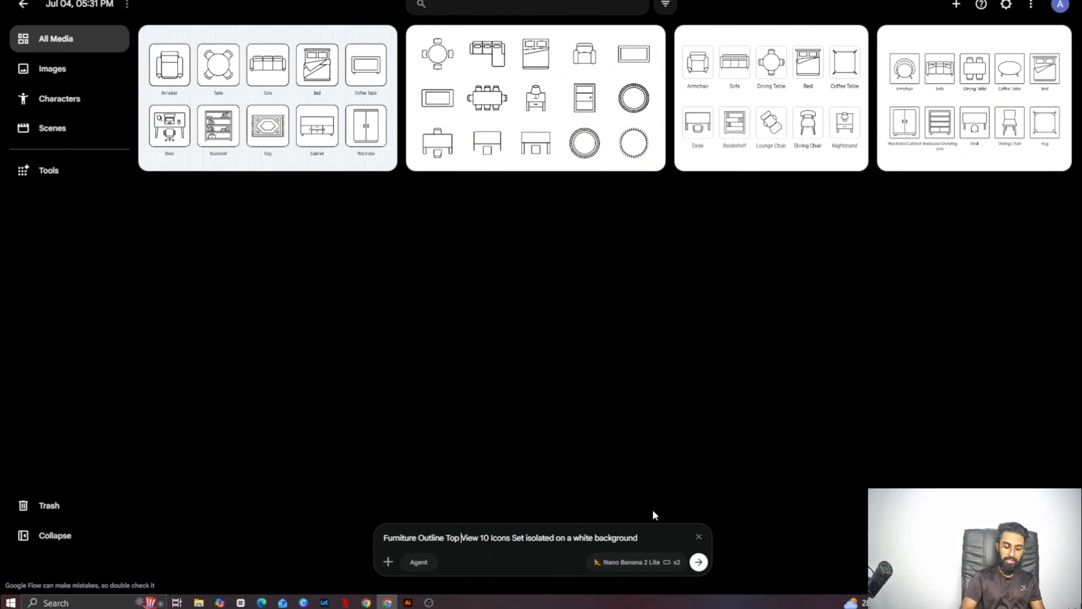
{"action": "type", "text": "two "}
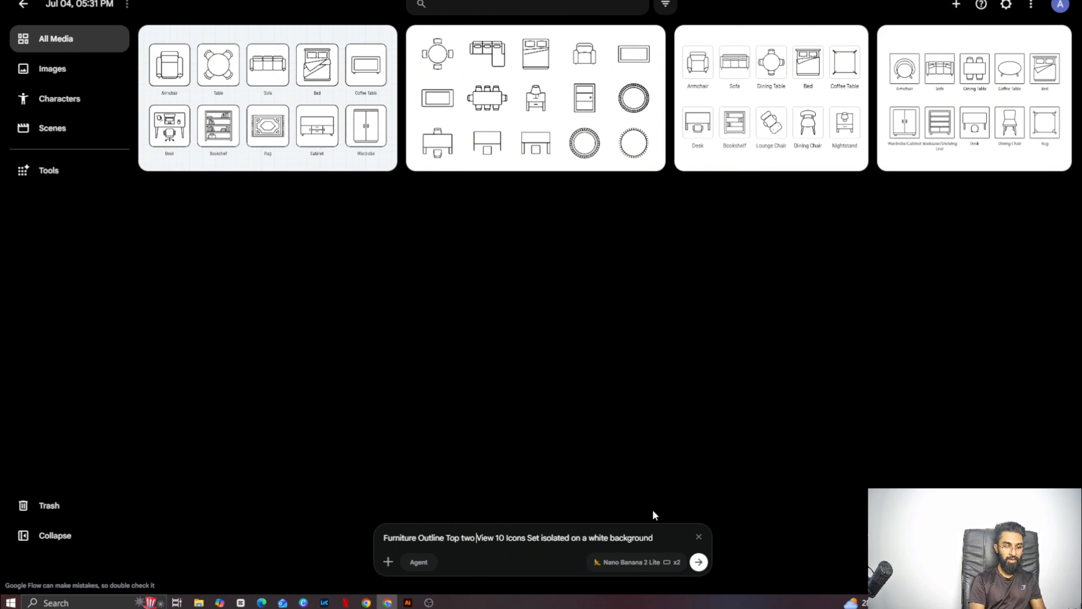
{"action": "type", "text": "colo"}
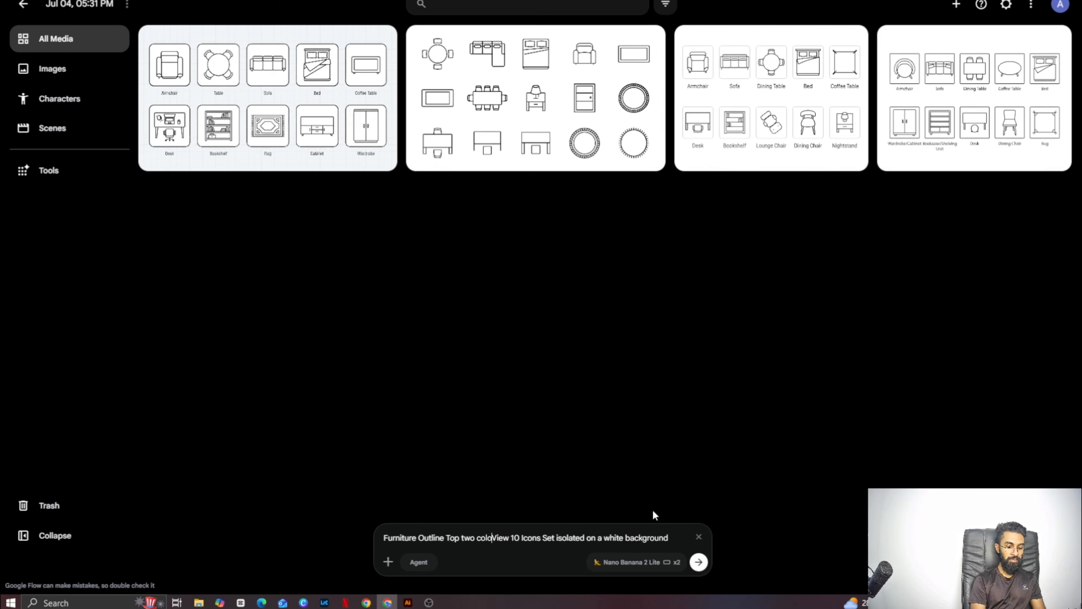
{"action": "type", "text": "r"}
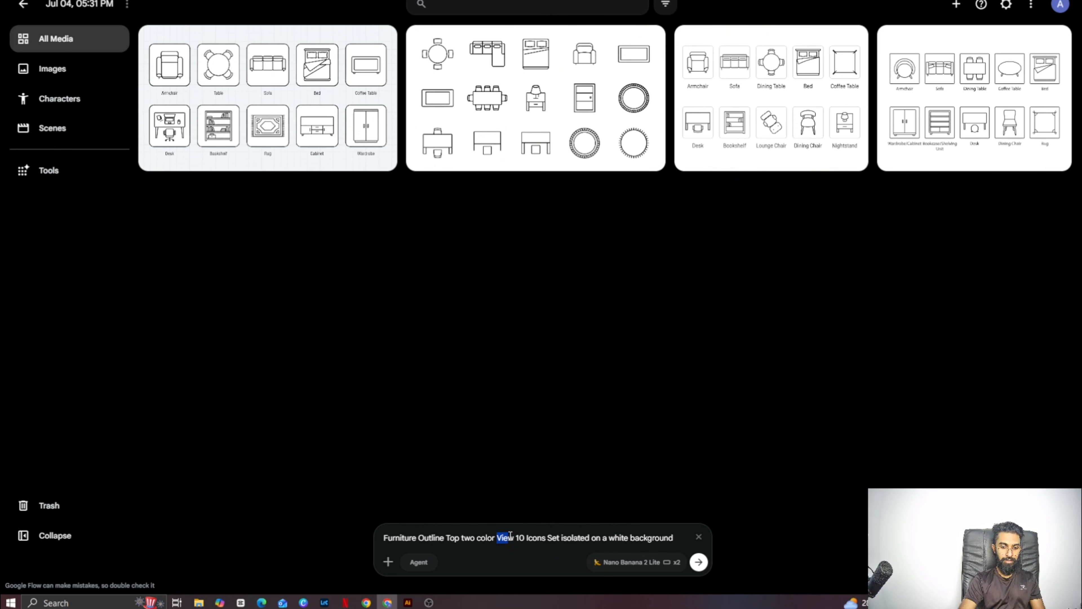
- Move the word "View" in front of "two color" in the prompt and generate the two-color furniture icon images
{"action": "right_click", "coordinate": [515, 536]}
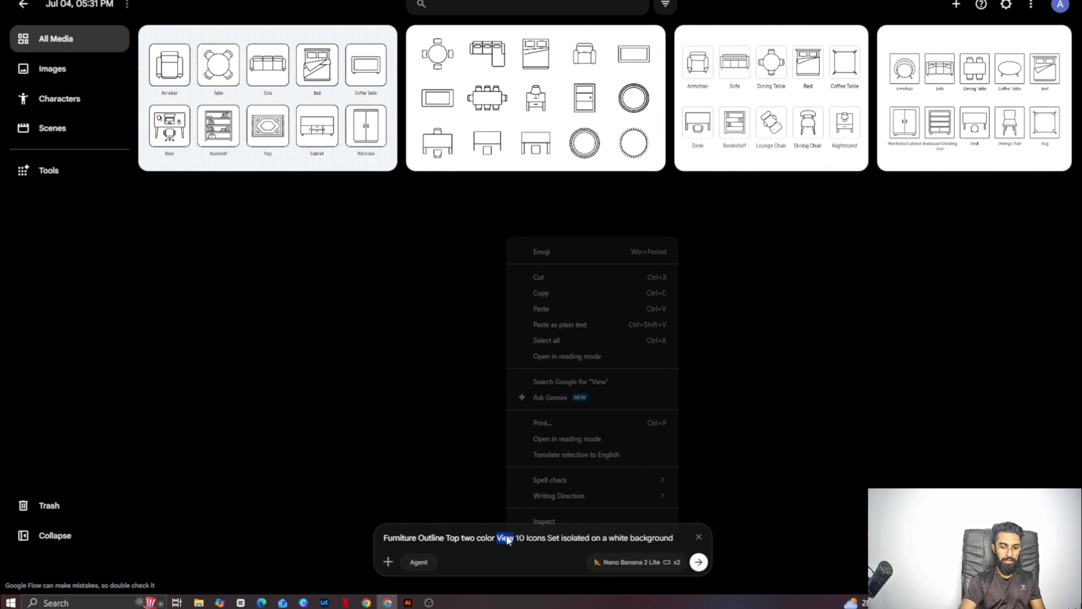
{"action": "left_click", "coordinate": [535, 280]}
{"action": "right_click", "coordinate": [461, 536]}
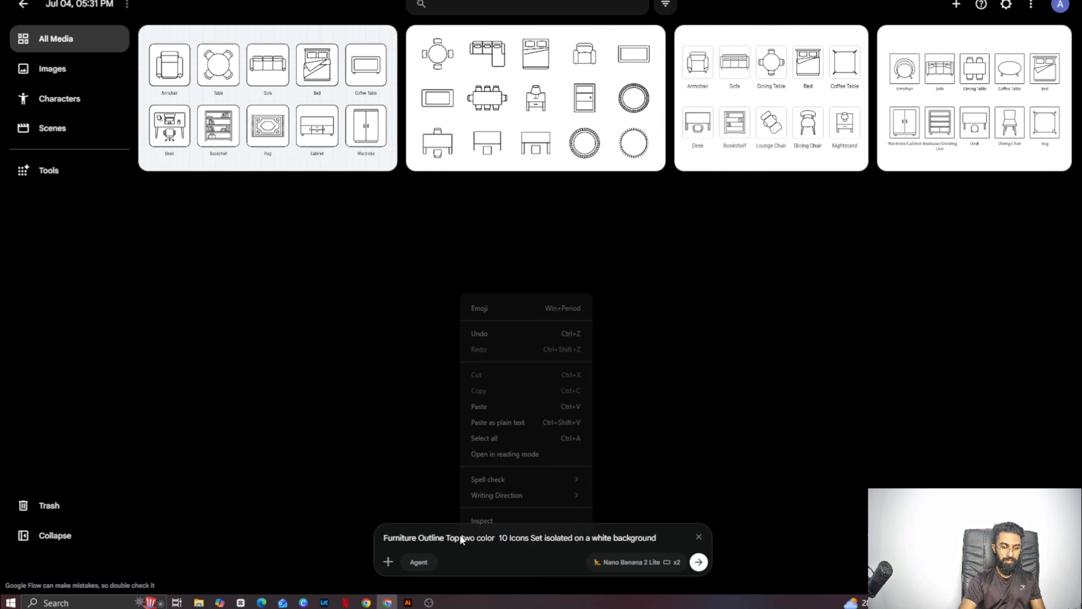
{"action": "left_click", "coordinate": [461, 537]}
{"action": "right_click", "coordinate": [464, 538]}
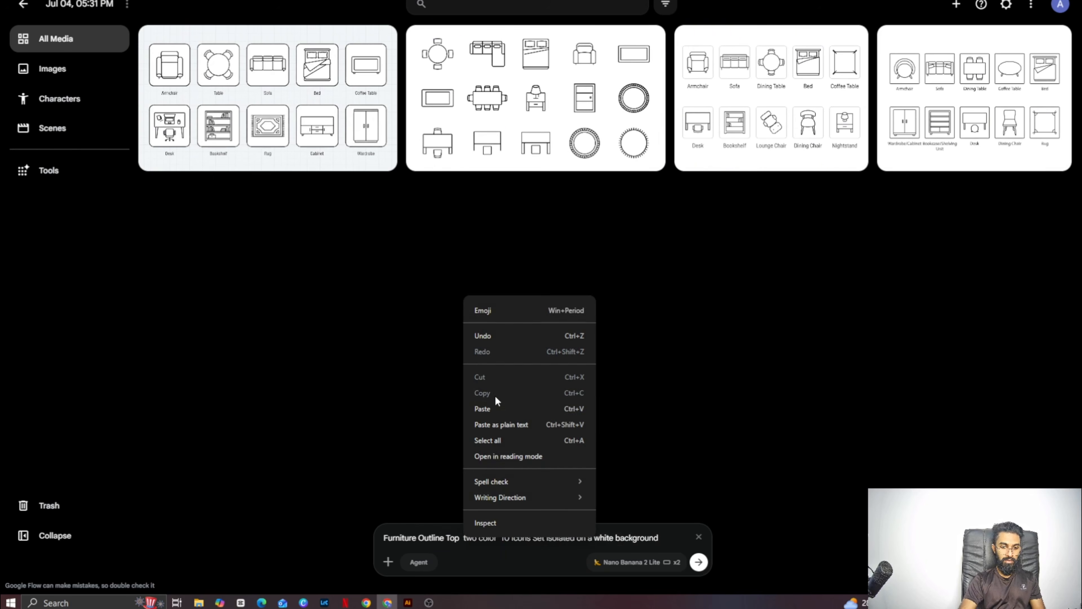
{"action": "left_click", "coordinate": [495, 410]}
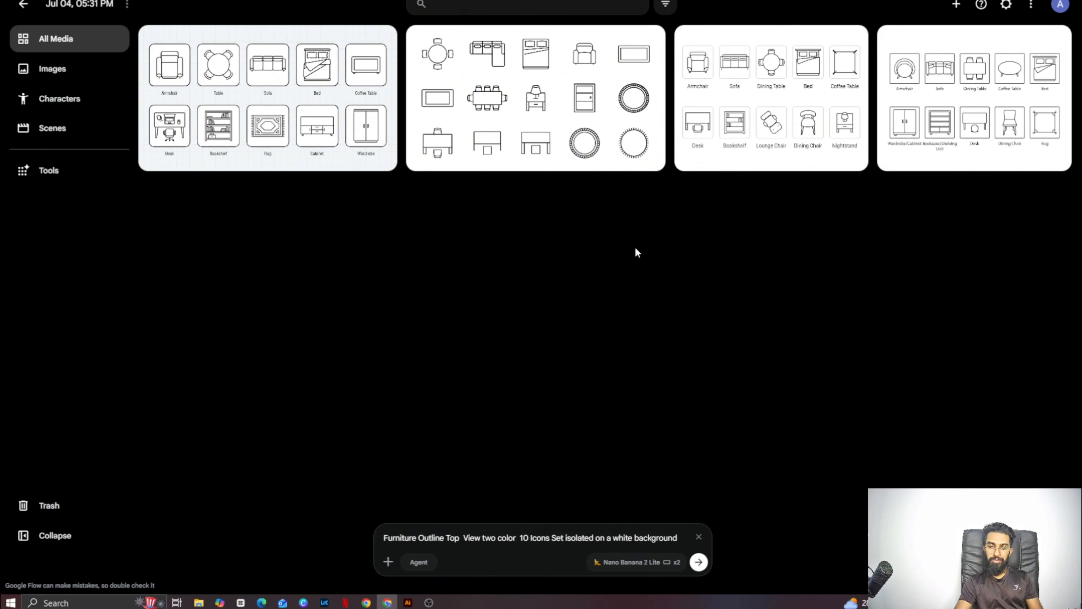
{"action": "left_click", "coordinate": [699, 562]}
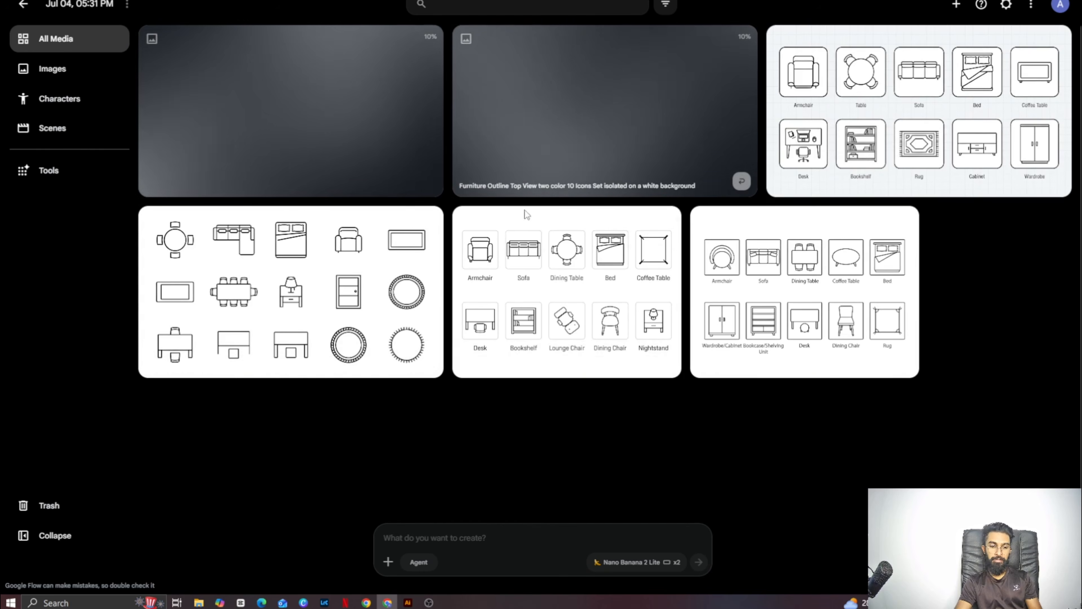
- Switch to Adobe Stock and examine the icon styles among the top-selling vector portfolios
{"action": "left_click", "coordinate": [366, 602]}
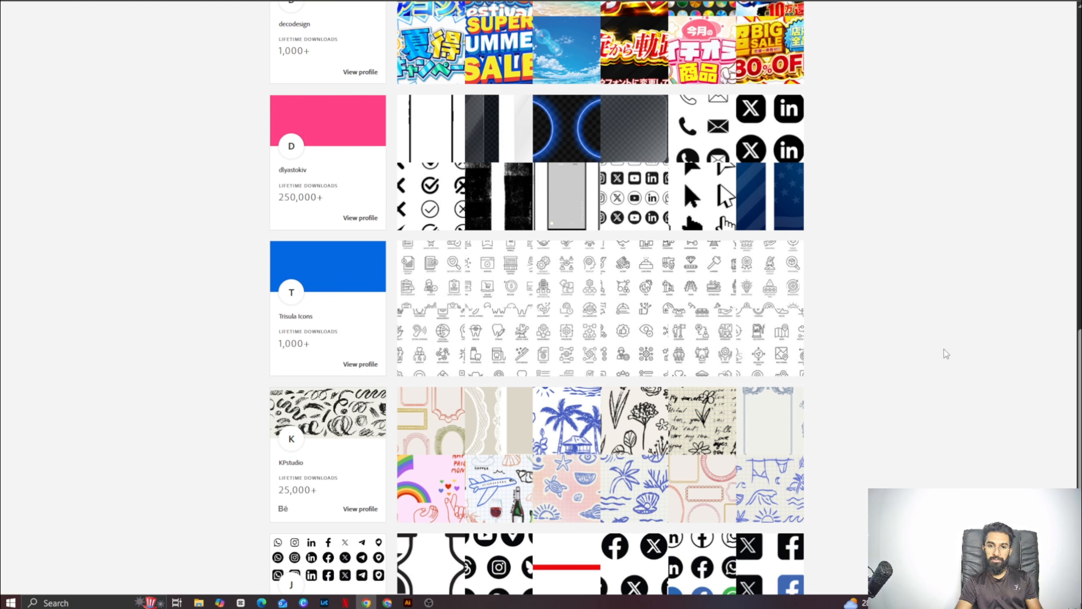
{"action": "left_click_drag", "start_coordinate": [1078, 359], "coordinate": [1041, 38]}
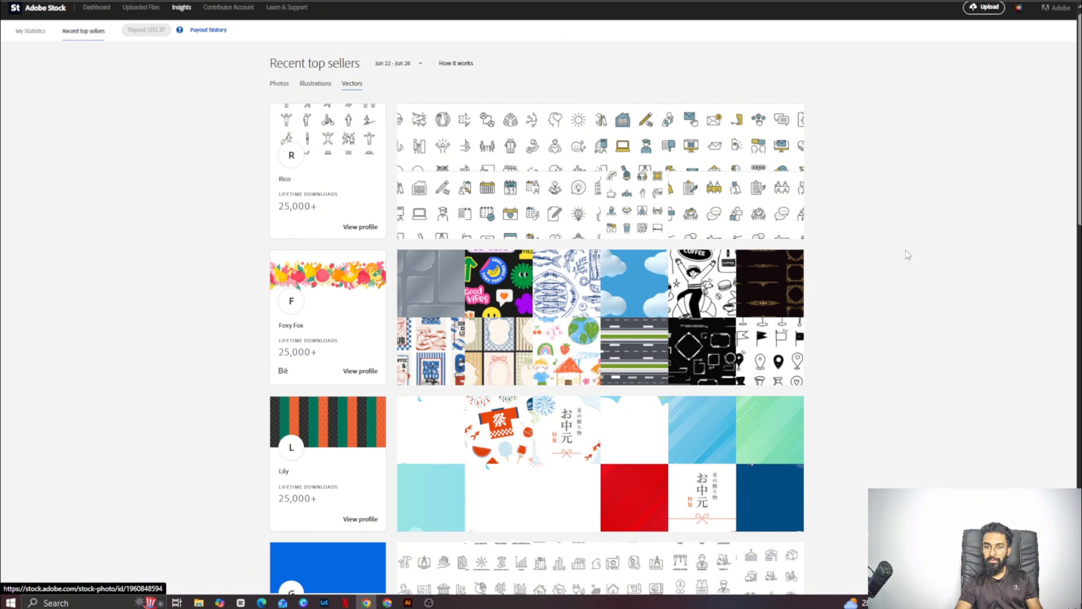
{"action": "left_click_drag", "start_coordinate": [1077, 141], "coordinate": [1067, 239]}
{"action": "scroll", "coordinate": [537, 405], "scroll_direction": "down", "scroll_amount": 3}
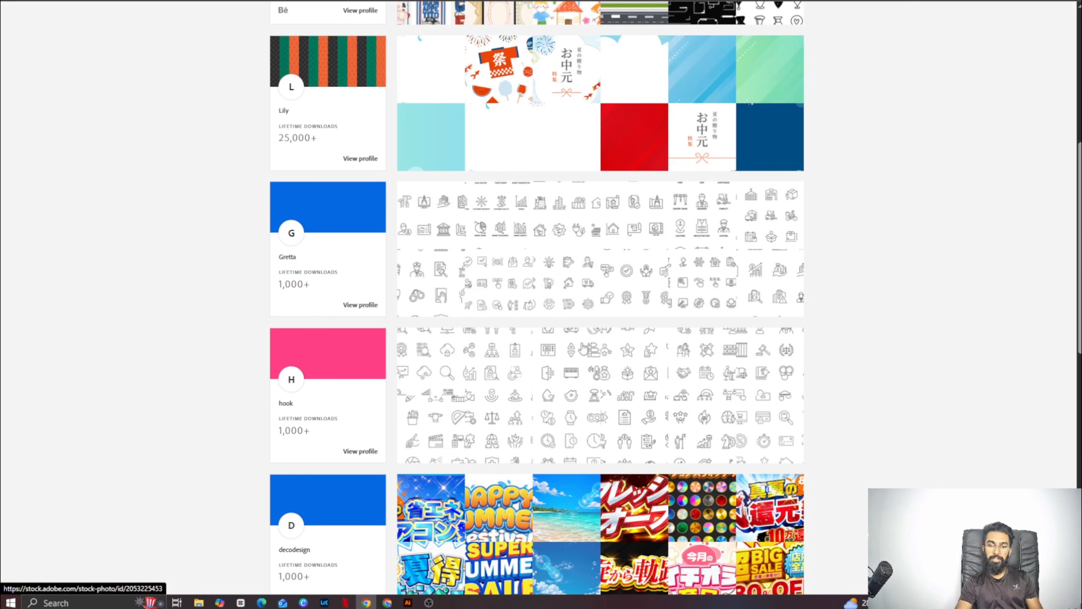
- Switch to Google Flow, reuse the two-color prompt with "oil pastel" inserted before "color", and generate the images
{"action": "mouse_move", "coordinate": [387, 602]}
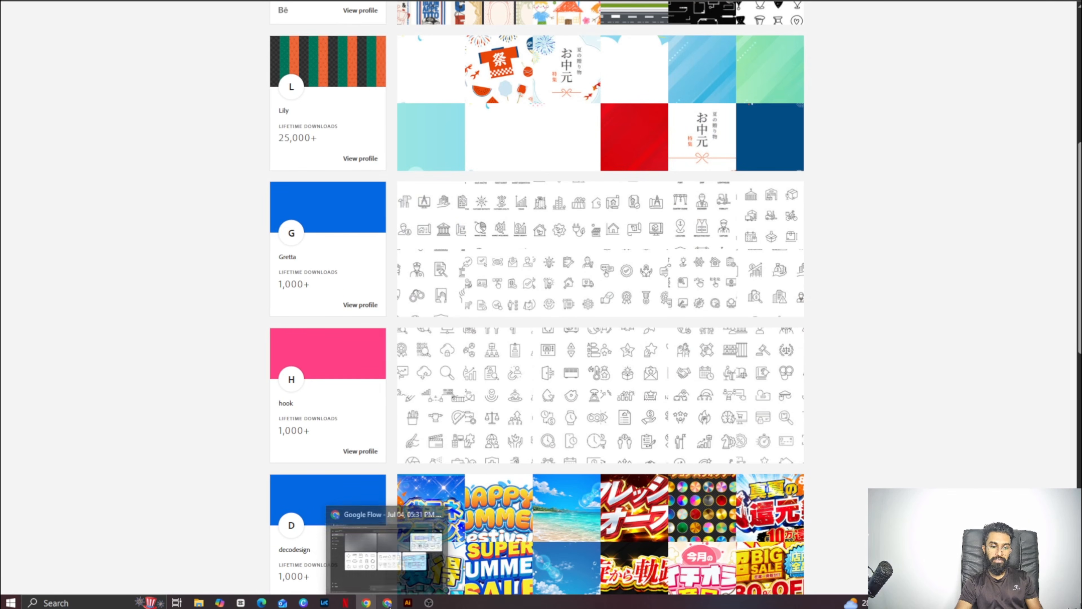
{"action": "left_click", "coordinate": [392, 545]}
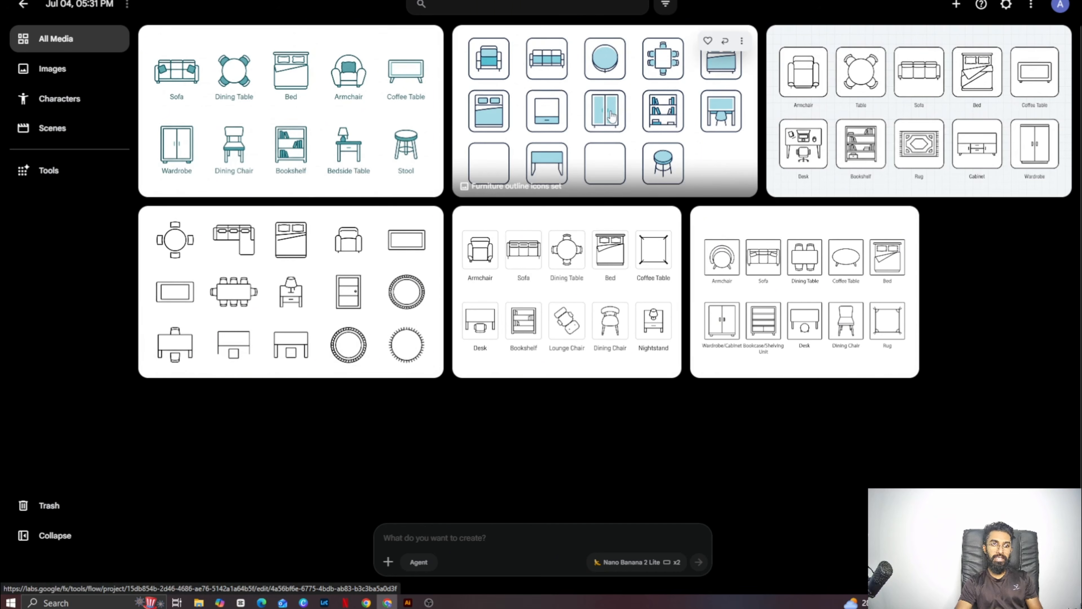
{"action": "left_click", "coordinate": [725, 41]}
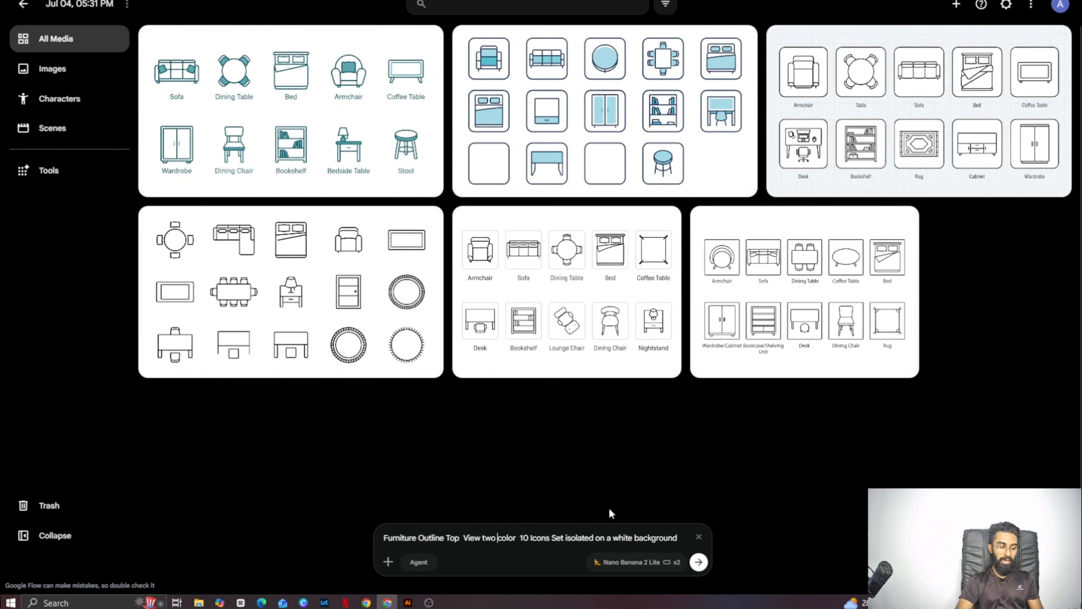
{"action": "type", "text": "oil "}
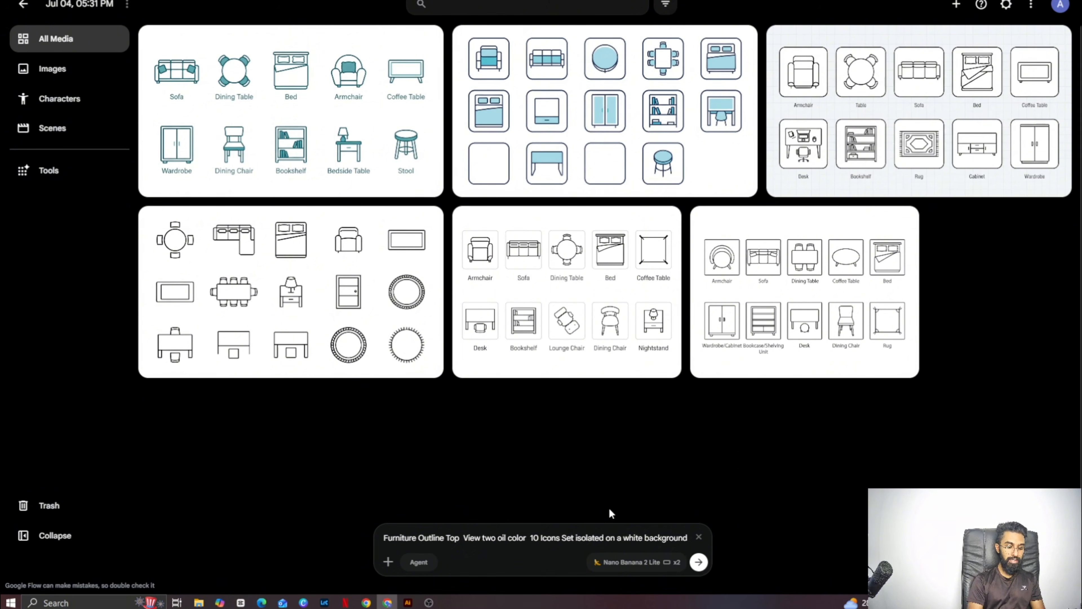
{"action": "type", "text": "pastel"}
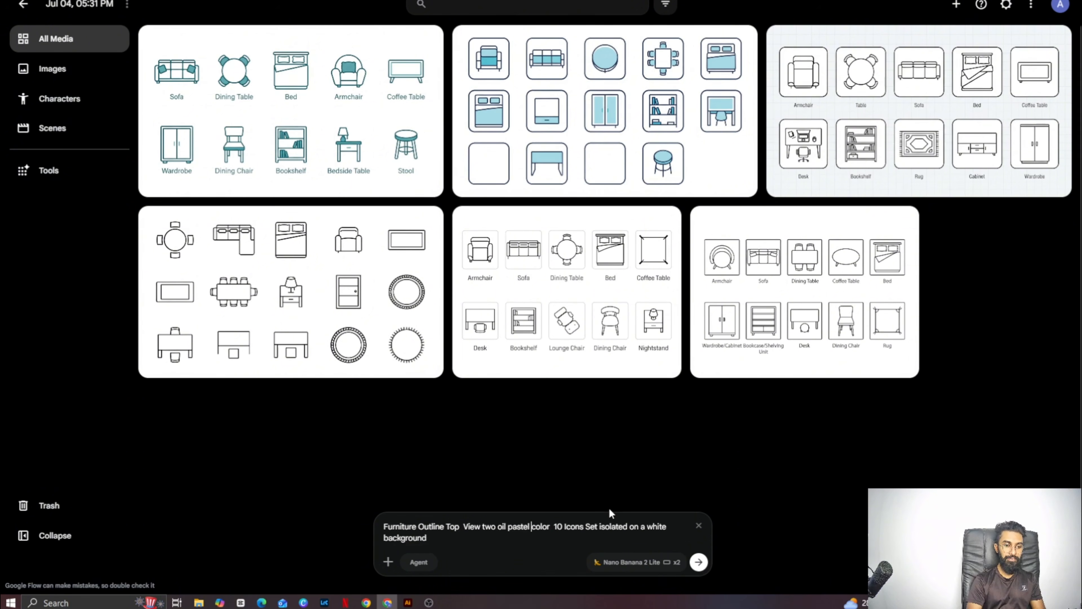
{"action": "left_click", "coordinate": [698, 562]}
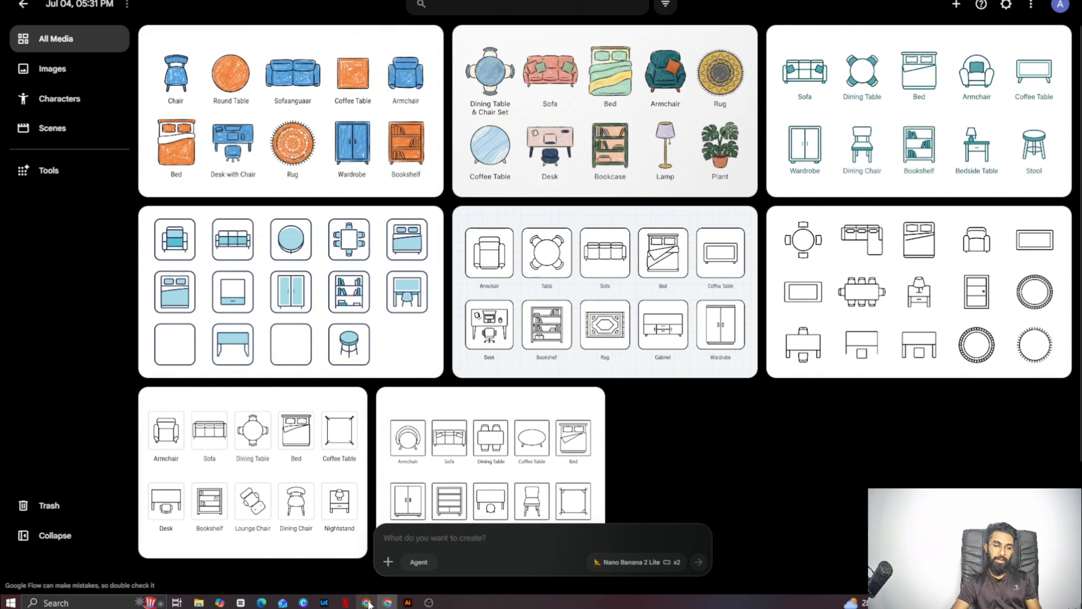
- Compare the top-selling vector portfolios on Adobe Stock with the generated furniture icon sets in Google Flow
{"action": "mouse_move", "coordinate": [369, 601]}
{"action": "left_click", "coordinate": [376, 564]}
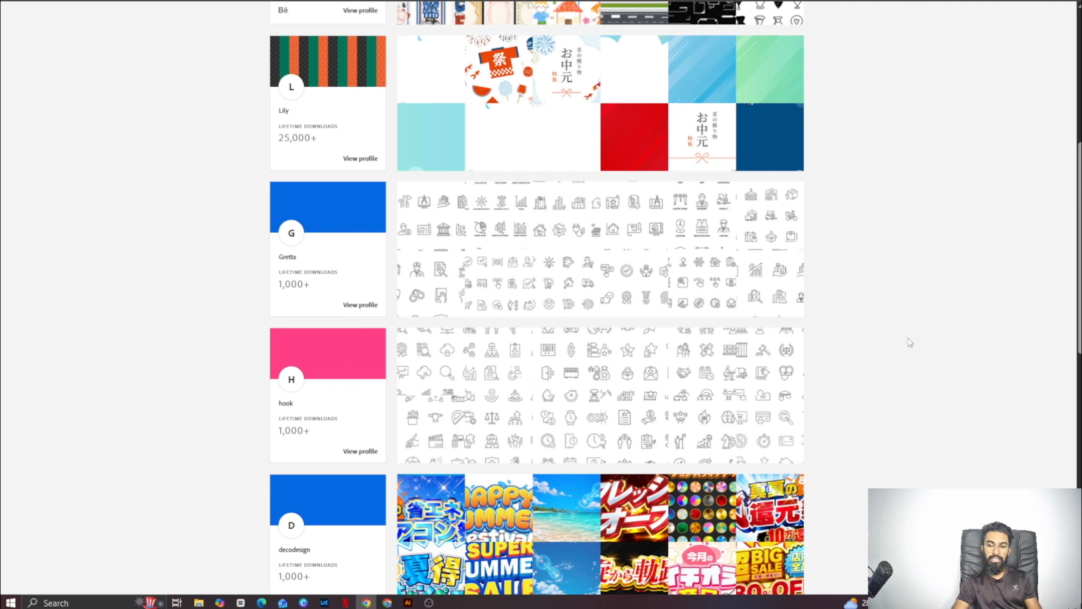
{"action": "mouse_move", "coordinate": [387, 602]}
{"action": "left_click", "coordinate": [401, 567]}
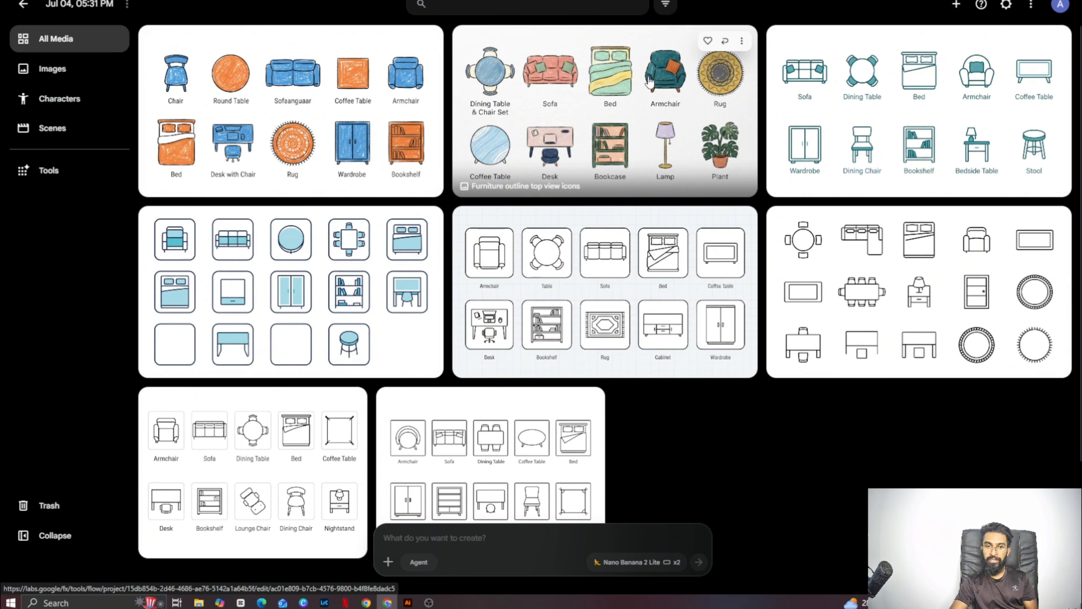
- Switch to Adobe Stock and browse the Dashboard's portfolio files sorted by downloads for further subject ideas
{"action": "left_click", "coordinate": [364, 603]}
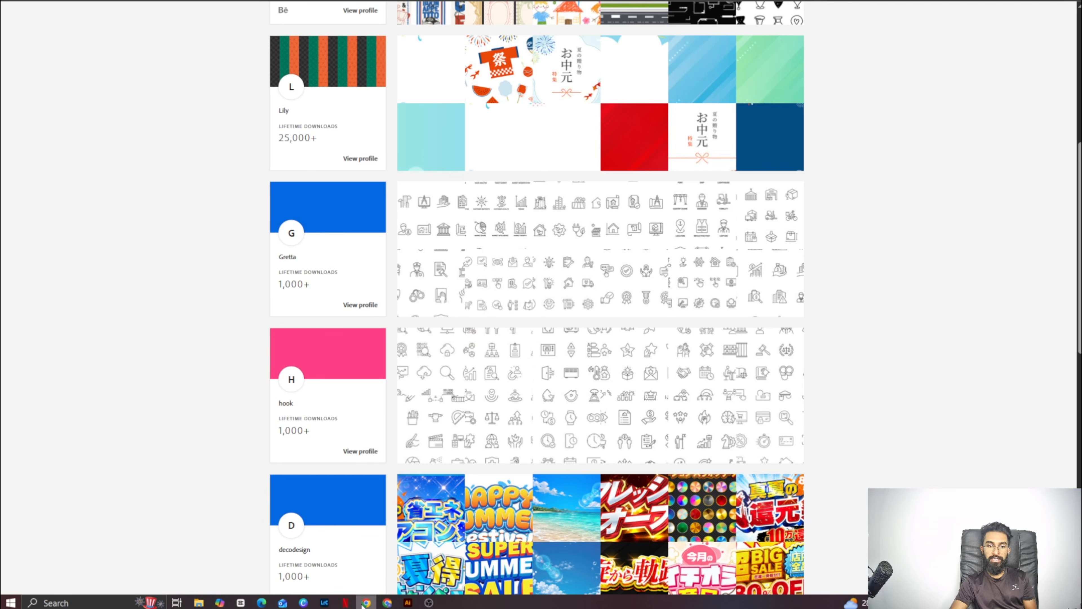
{"action": "left_click_drag", "start_coordinate": [1079, 195], "coordinate": [1053, 70]}
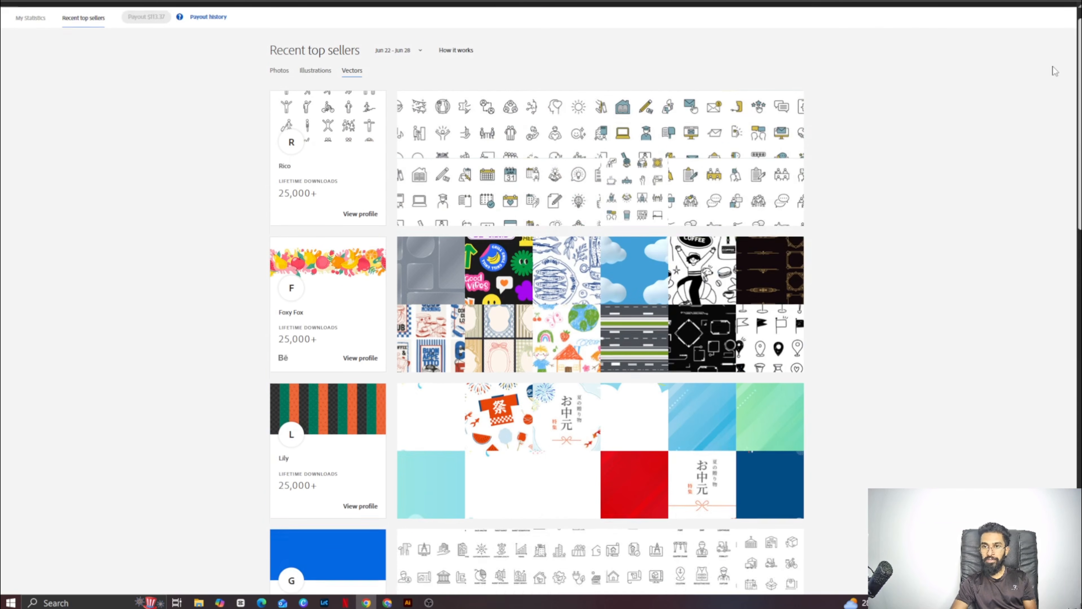
{"action": "left_click", "coordinate": [95, 15]}
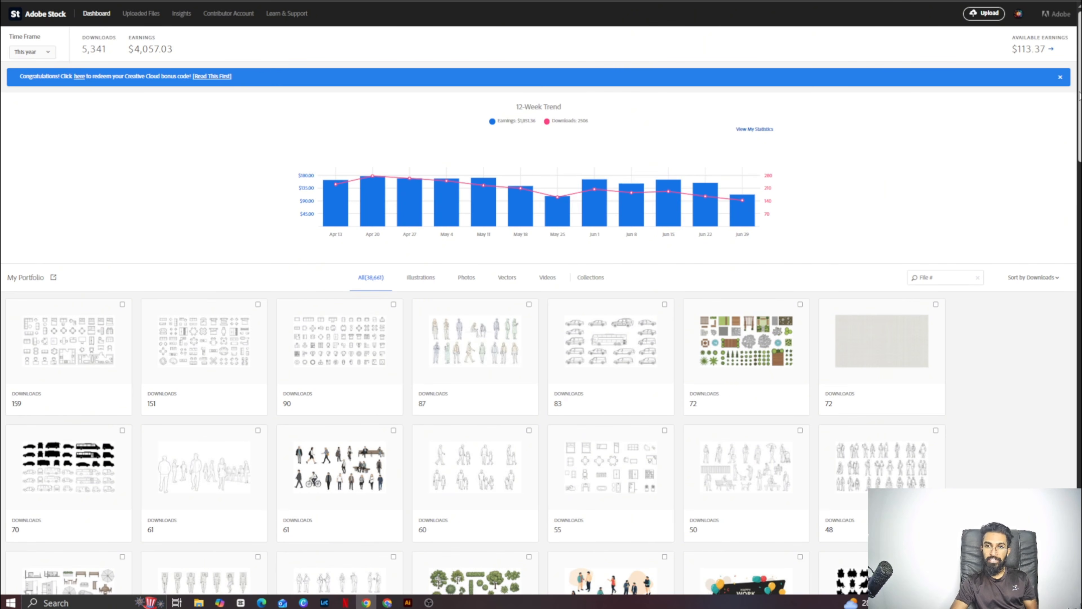
{"action": "left_click_drag", "start_coordinate": [1079, 90], "coordinate": [1072, 233]}
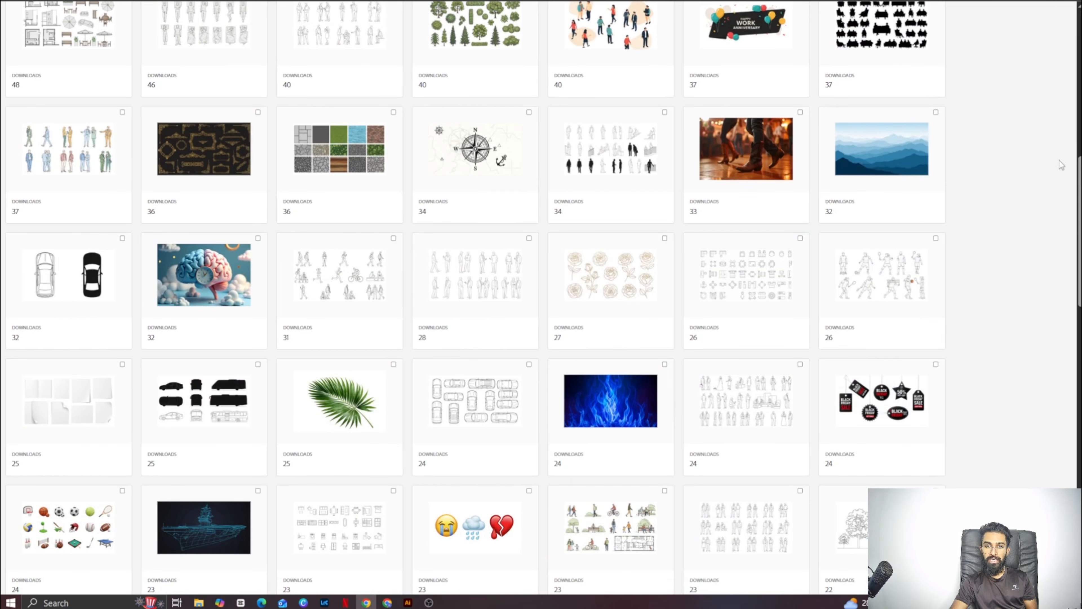
{"action": "mouse_move", "coordinate": [1079, 191]}
{"action": "left_mouse_down"}
{"action": "mouse_move", "coordinate": [1075, 256]}
{"action": "mouse_move", "coordinate": [1068, 207]}
{"action": "left_mouse_up"}
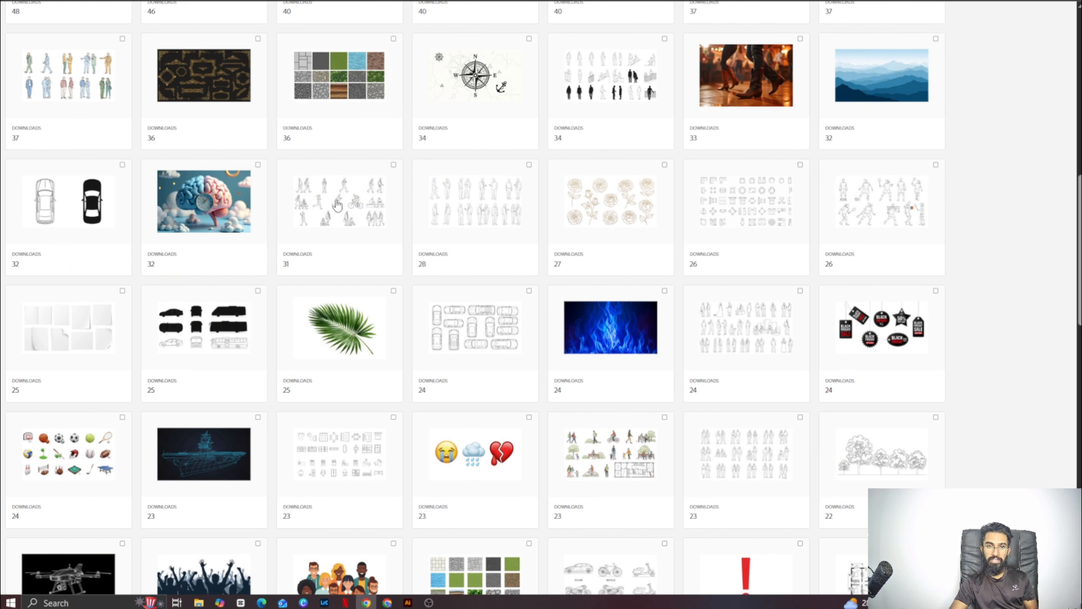
{"action": "scroll", "coordinate": [1077, 200], "scroll_direction": "down", "scroll_amount": 4}
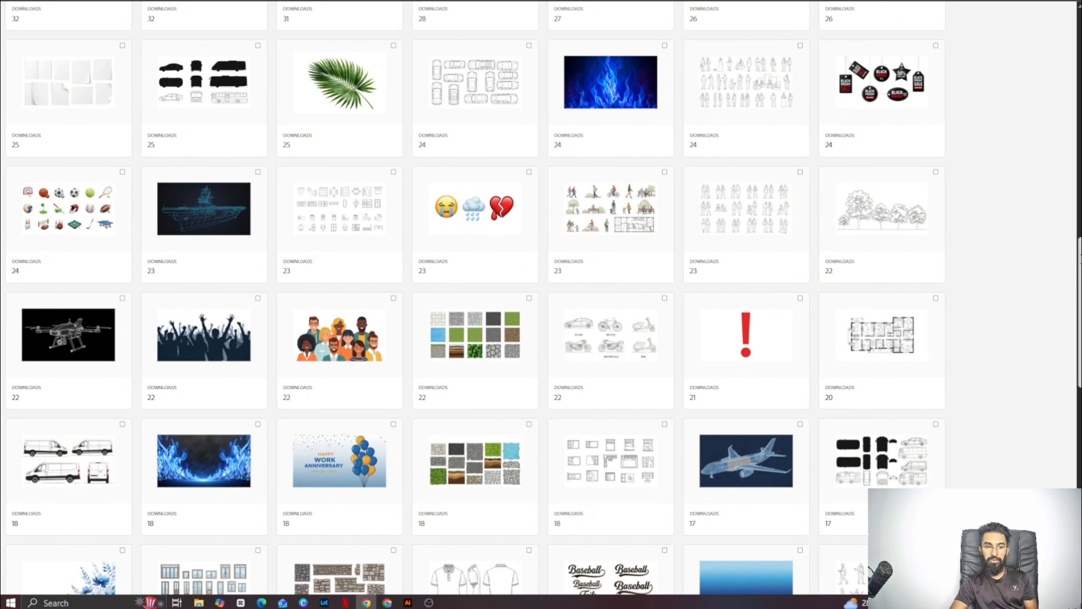
- Examine the remaining portfolio files sorted by downloads and compare them with the furniture icon sets generated in Google Flow
{"action": "scroll", "coordinate": [1077, 355], "scroll_direction": "down", "scroll_amount": 8}
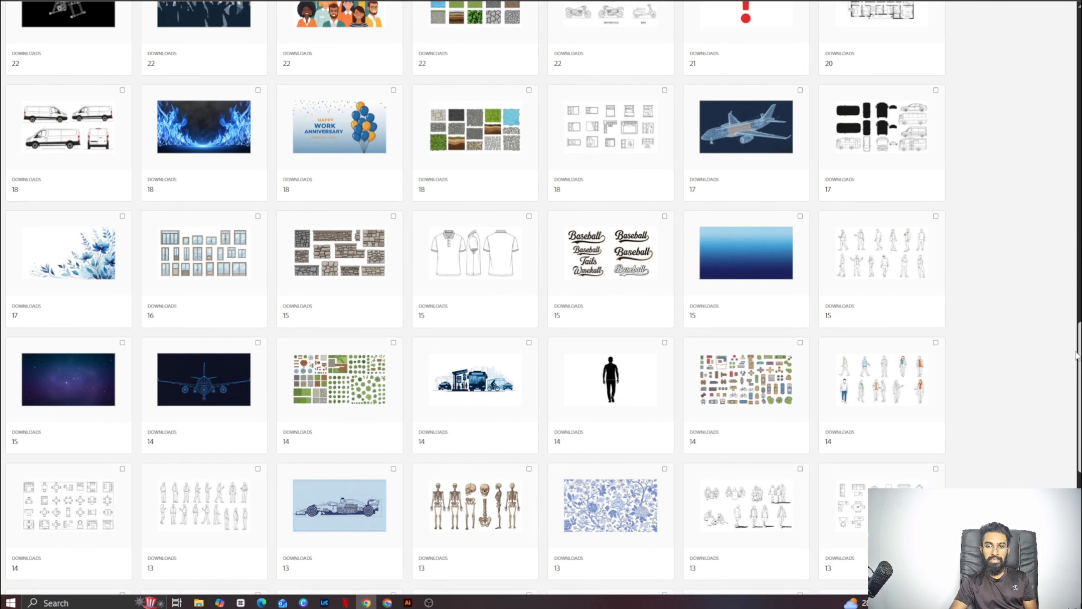
{"action": "scroll", "coordinate": [1076, 355], "scroll_direction": "down", "scroll_amount": 3}
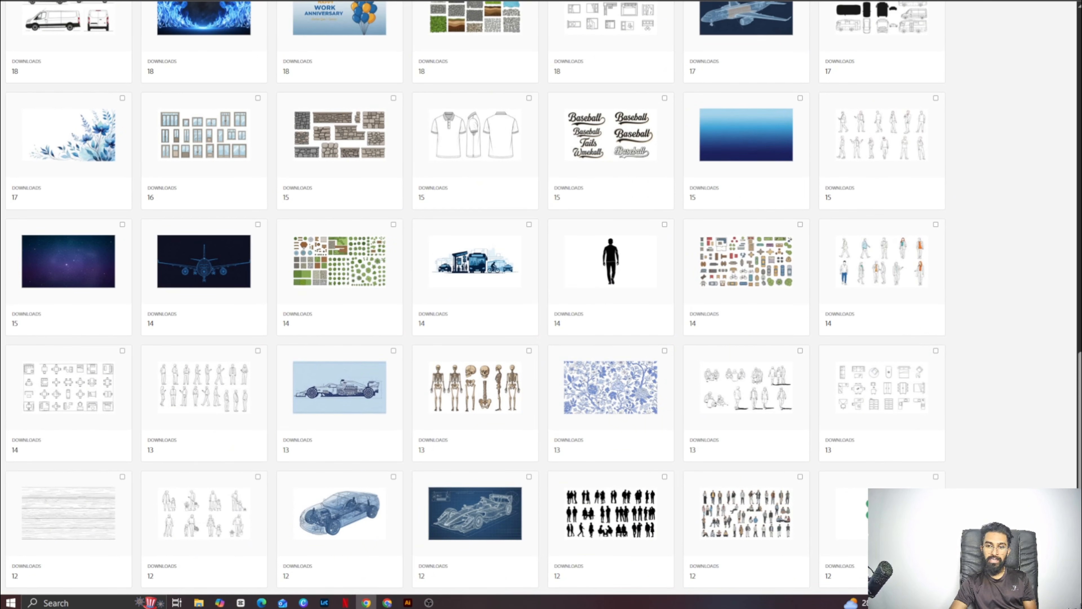
{"action": "scroll", "coordinate": [1071, 373], "scroll_direction": "down", "scroll_amount": 6}
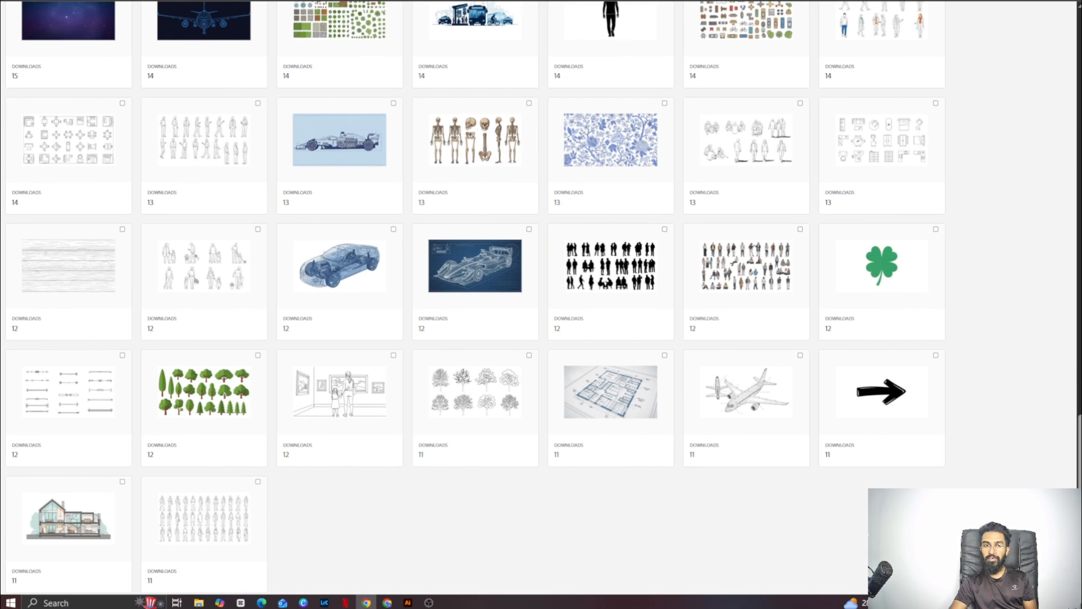
{"action": "mouse_move", "coordinate": [387, 602]}
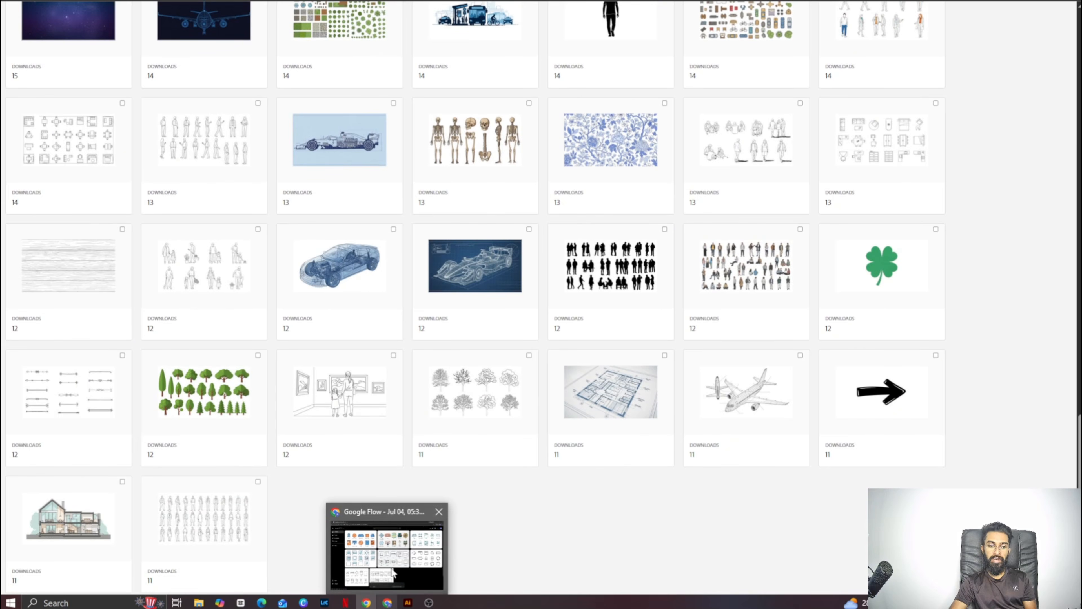
{"action": "left_click", "coordinate": [395, 571]}
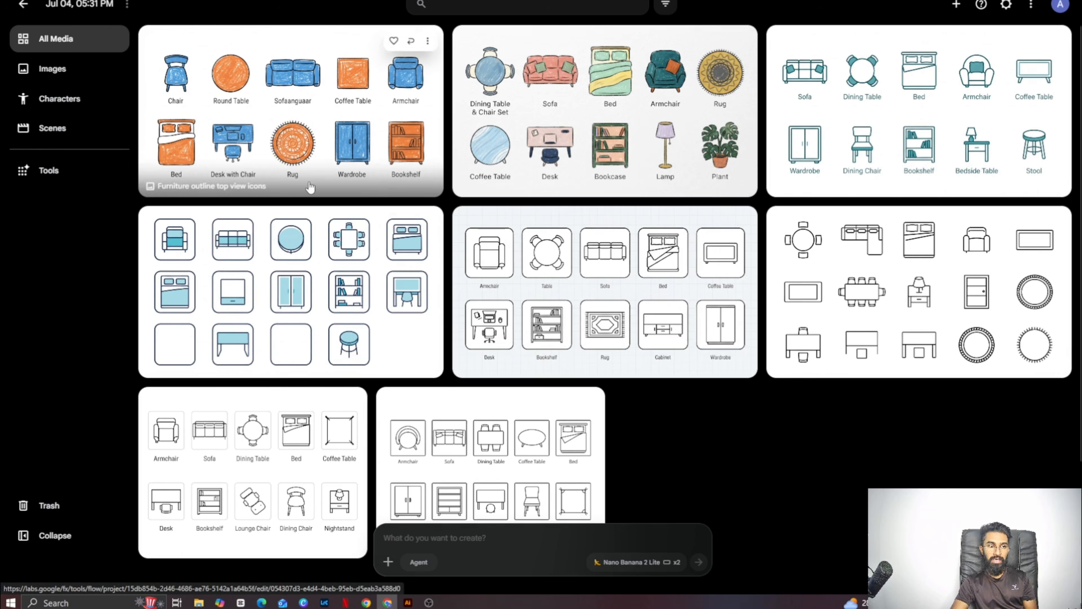
{"action": "mouse_move", "coordinate": [364, 602]}
{"action": "left_click", "coordinate": [369, 542]}
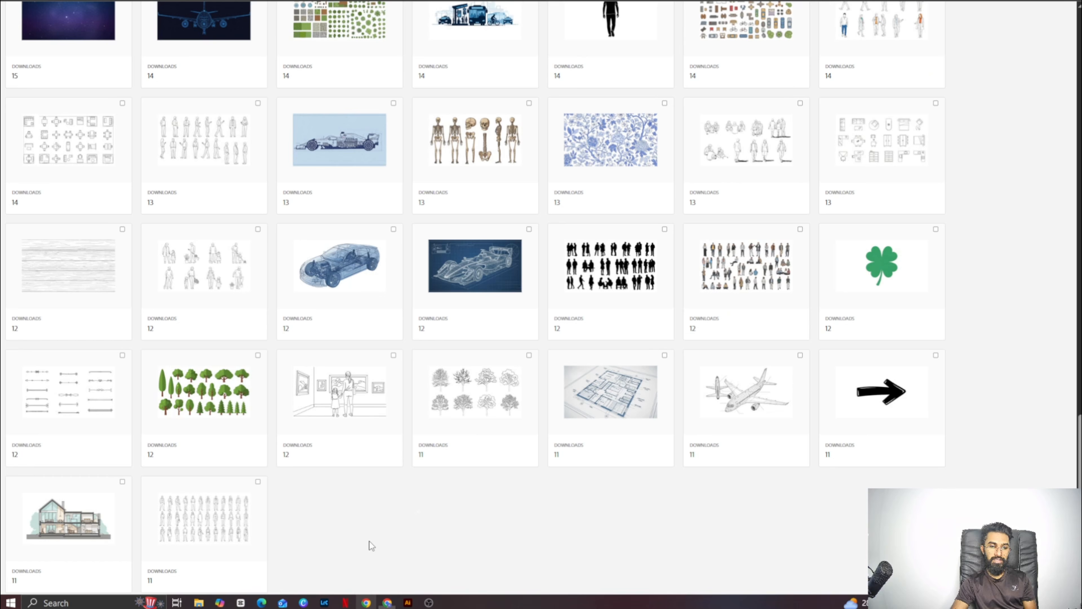
- Set the Adobe Stock dashboard's time frame to Lifetime and copy the total earnings amount
{"action": "scroll", "coordinate": [640, 247], "scroll_direction": "up", "scroll_amount": 20}
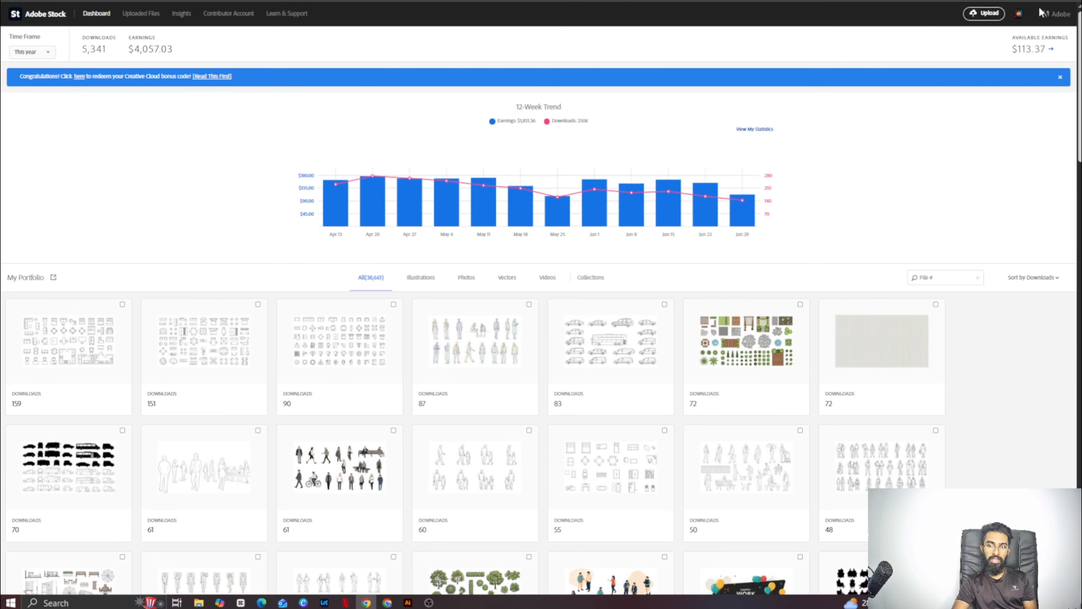
{"action": "left_click", "coordinate": [32, 52]}
{"action": "left_click", "coordinate": [26, 64]}
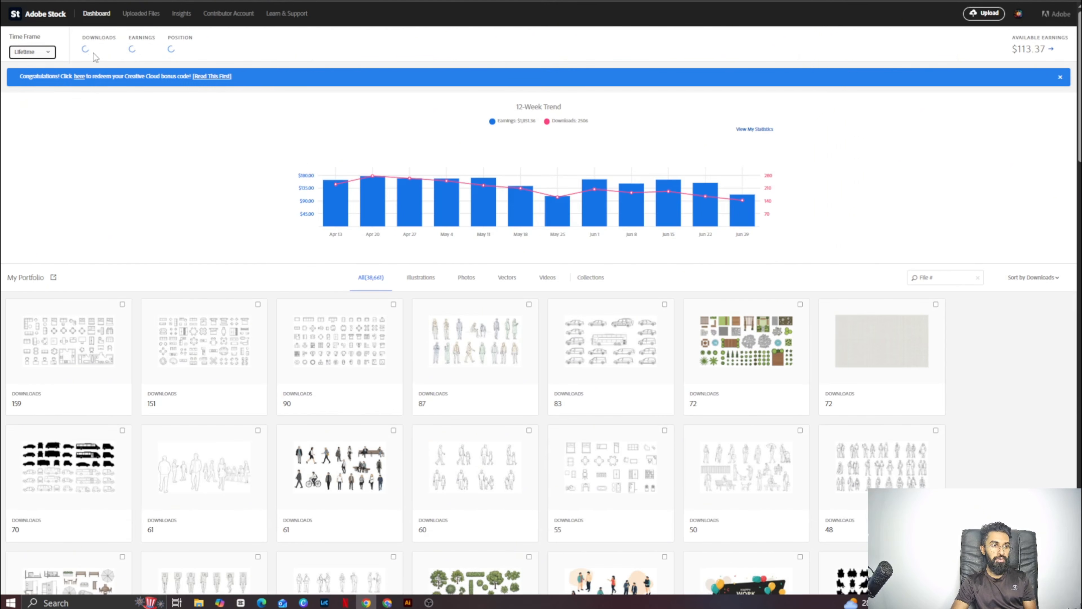
{"action": "left_click_drag", "start_coordinate": [136, 50], "coordinate": [173, 51]}
{"action": "right_click", "coordinate": [173, 53]}
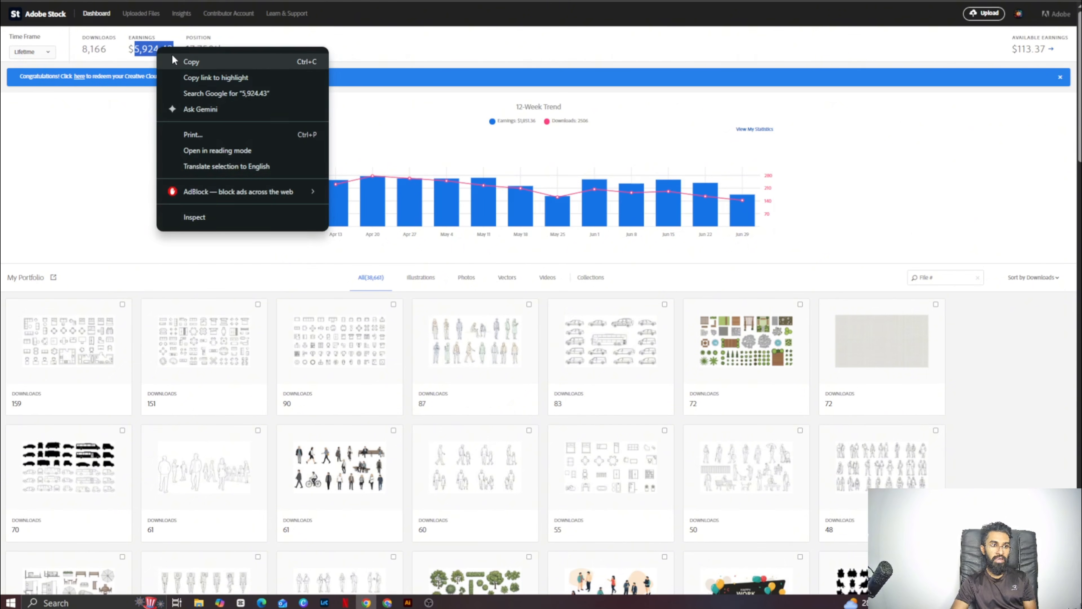
{"action": "left_click", "coordinate": [175, 61]}
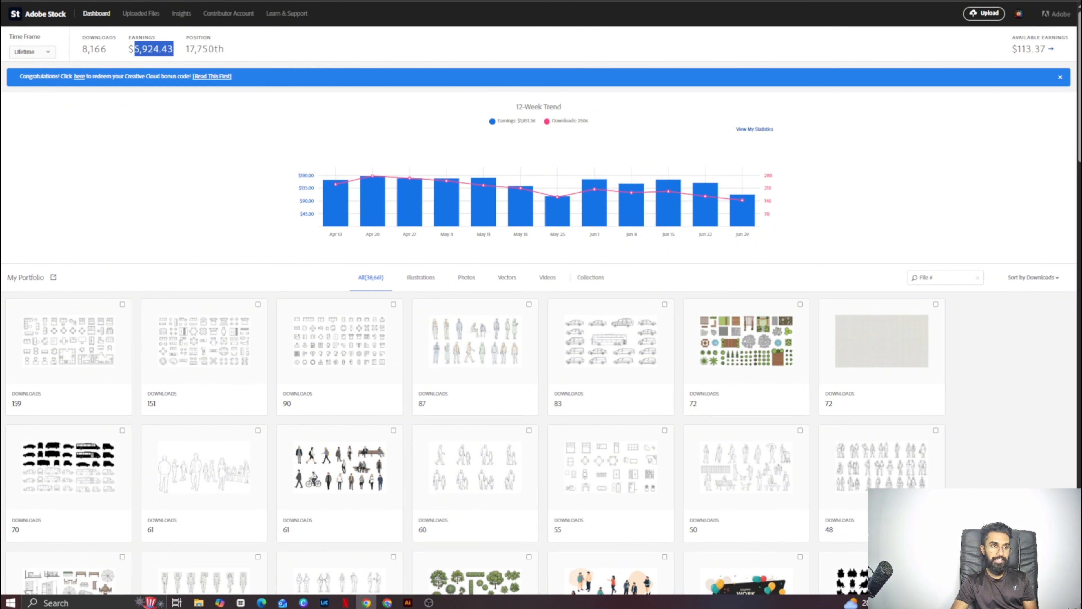
- Search Google for "dolar to lkr", convert the copied earnings from US dollars to Sri Lankan rupees, and return to the Adobe Stock dashboard
{"action": "key", "text": "ctrl+t"}
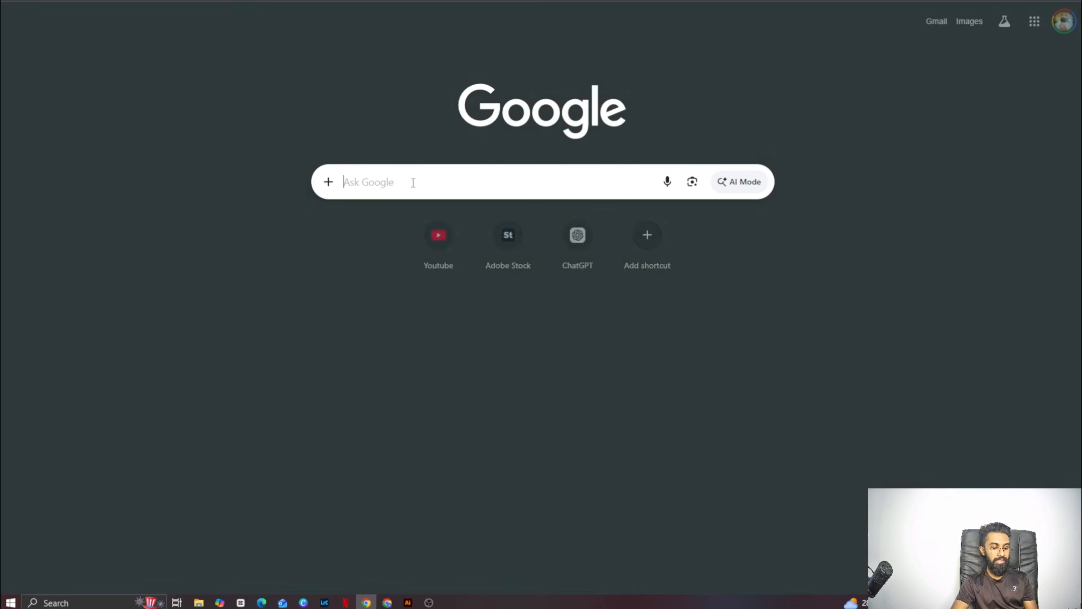
{"action": "type", "text": "d"}
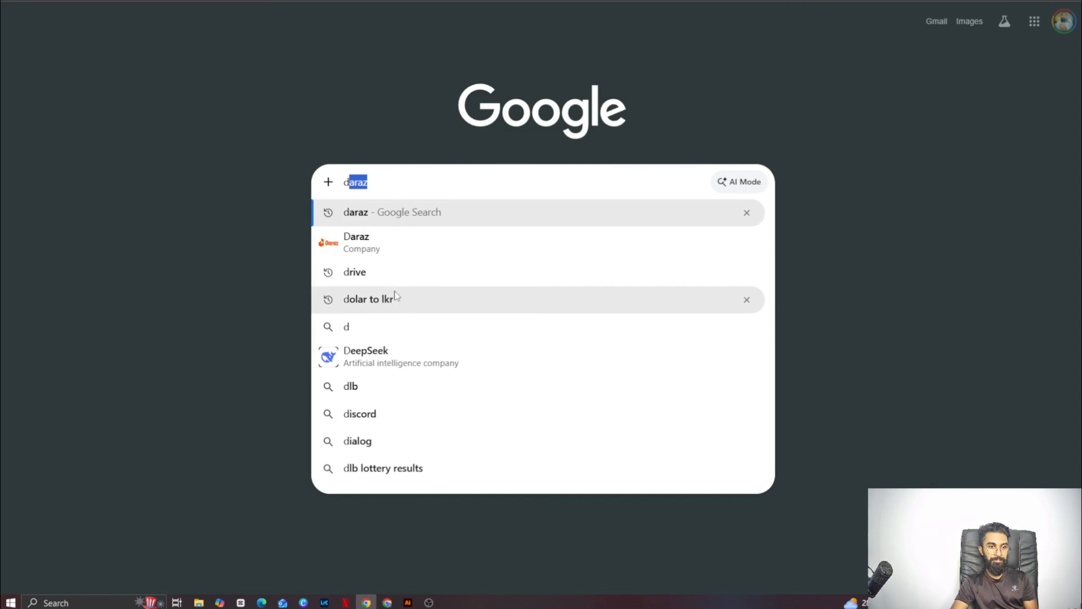
{"action": "left_click", "coordinate": [390, 297]}
{"action": "left_click", "coordinate": [174, 196]}
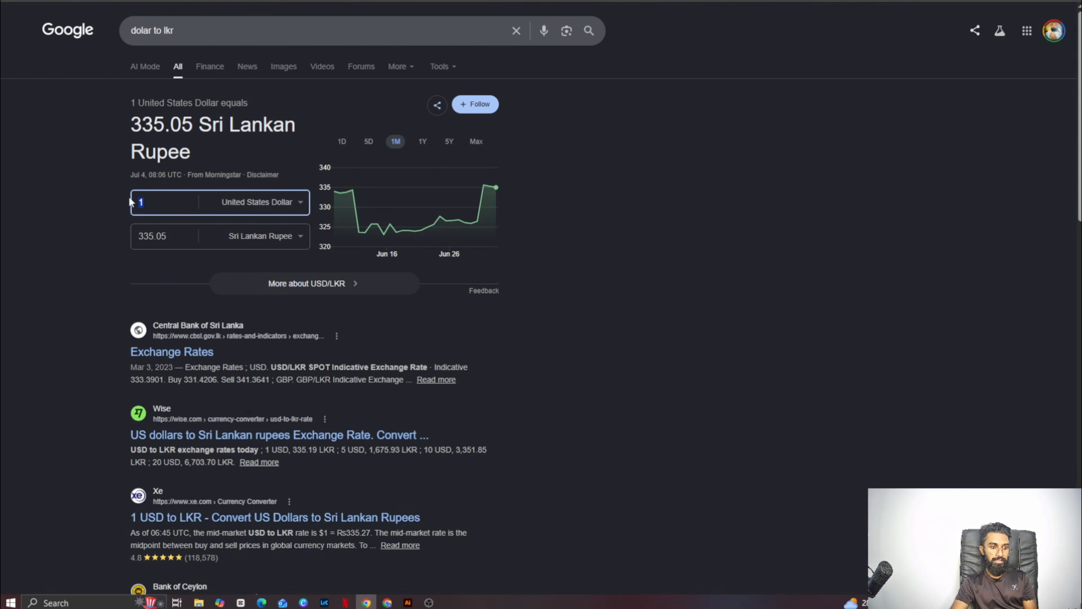
{"action": "right_click", "coordinate": [154, 199]}
{"action": "left_click", "coordinate": [190, 268]}
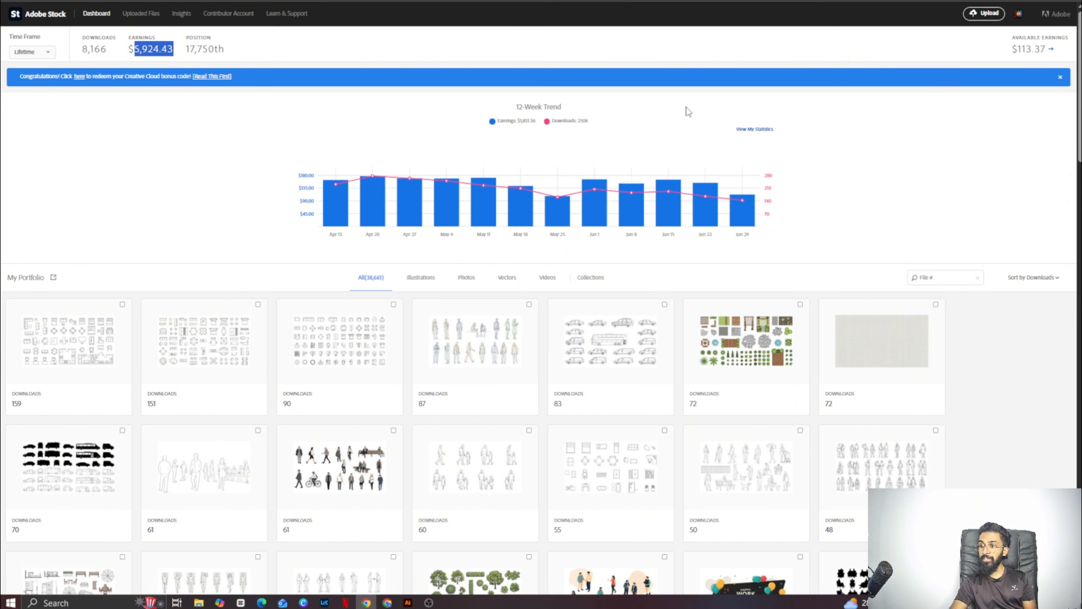
{"action": "left_click", "coordinate": [775, 184]}
{"action": "mouse_move", "coordinate": [1079, 85]}
{"action": "left_mouse_down"}
{"action": "mouse_move", "coordinate": [1079, 288]}
{"action": "mouse_move", "coordinate": [1070, 85]}
{"action": "left_mouse_up"}
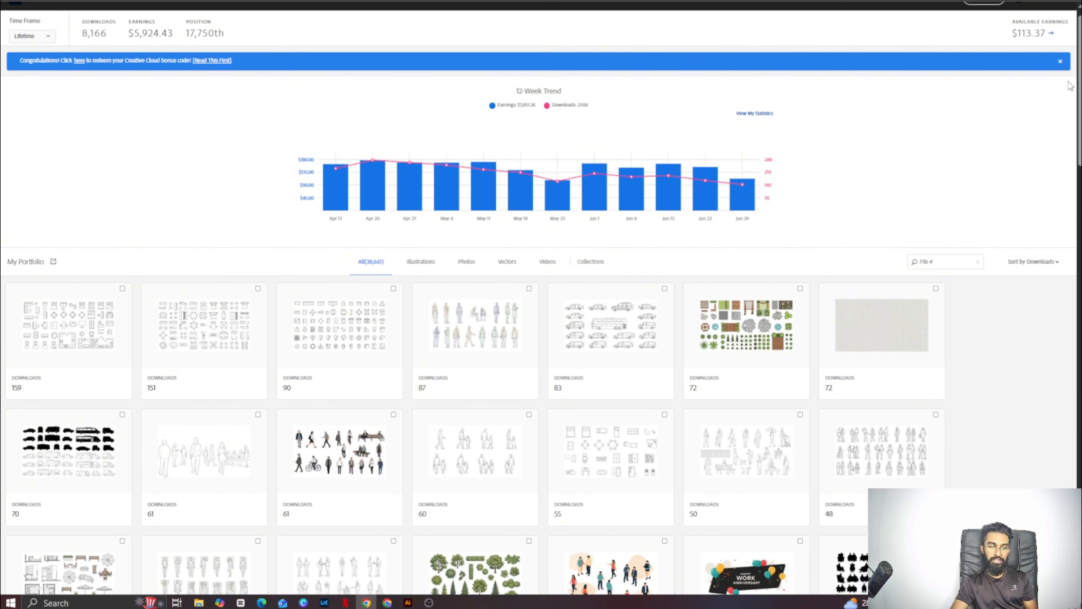
- Switch to Google Flow and download the multicolored furniture icon sheet with the rug and plant at 2K upscaled into New folder in Downloads
{"action": "mouse_move", "coordinate": [386, 603]}
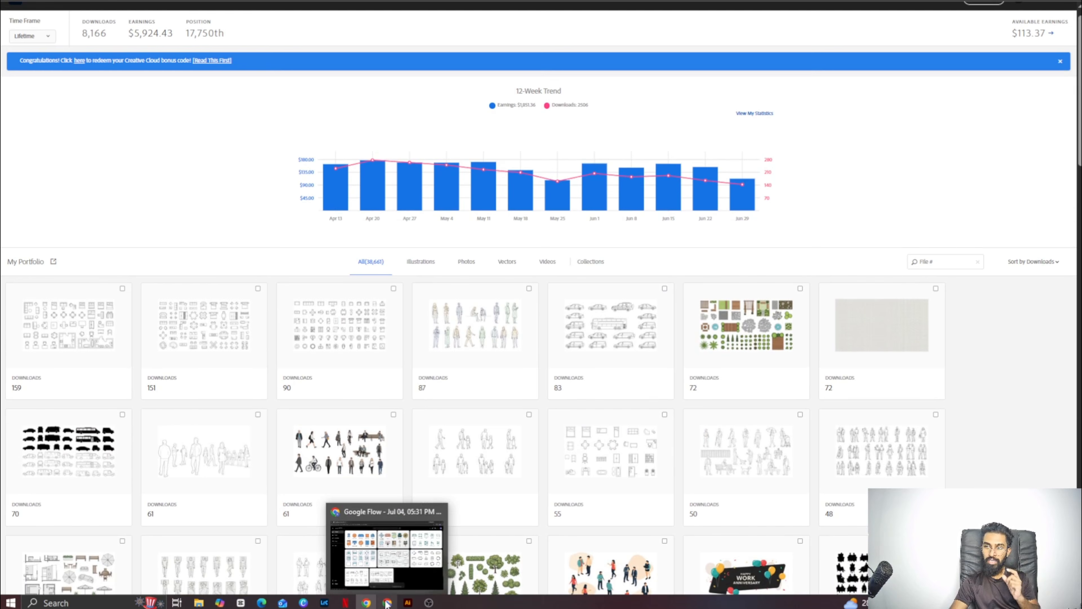
{"action": "left_click", "coordinate": [389, 564]}
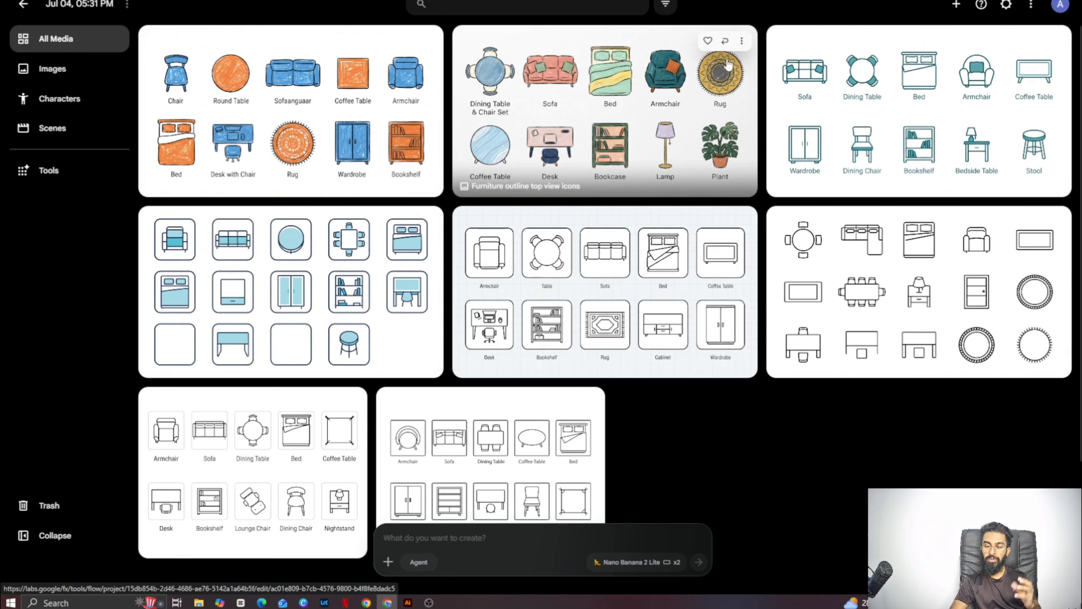
{"action": "left_click", "coordinate": [740, 47]}
{"action": "mouse_move", "coordinate": [741, 114]}
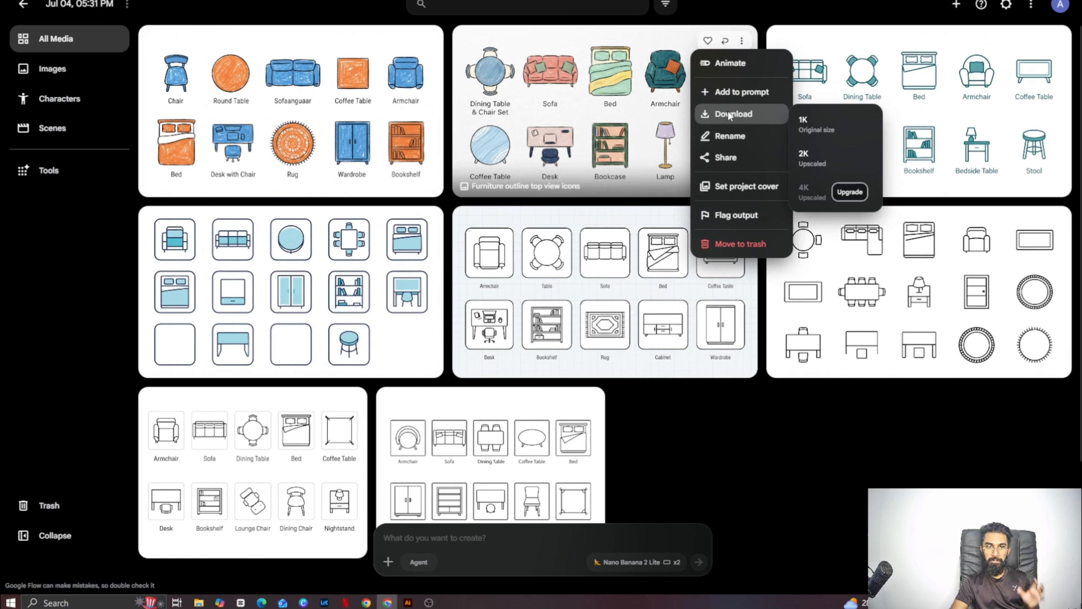
{"action": "left_click", "coordinate": [803, 162]}
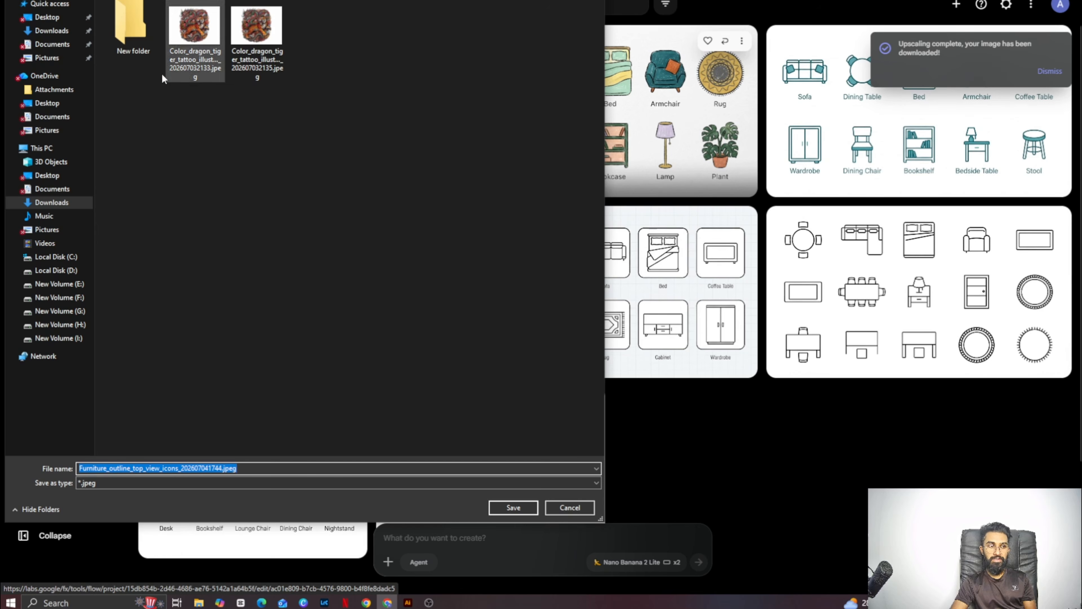
{"action": "double_click", "coordinate": [122, 41]}
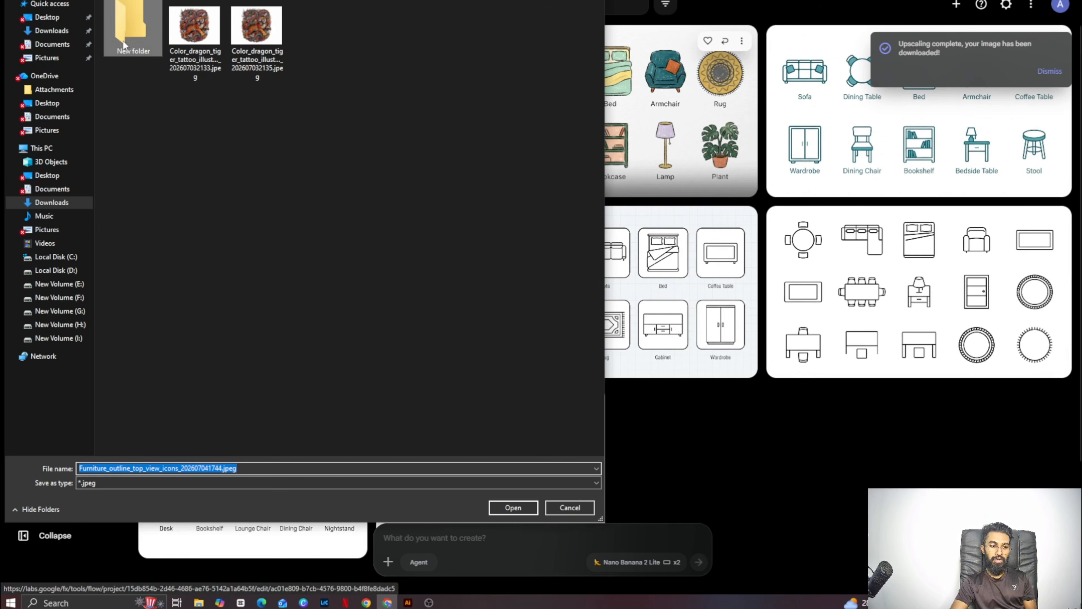
{"action": "left_click", "coordinate": [520, 506]}
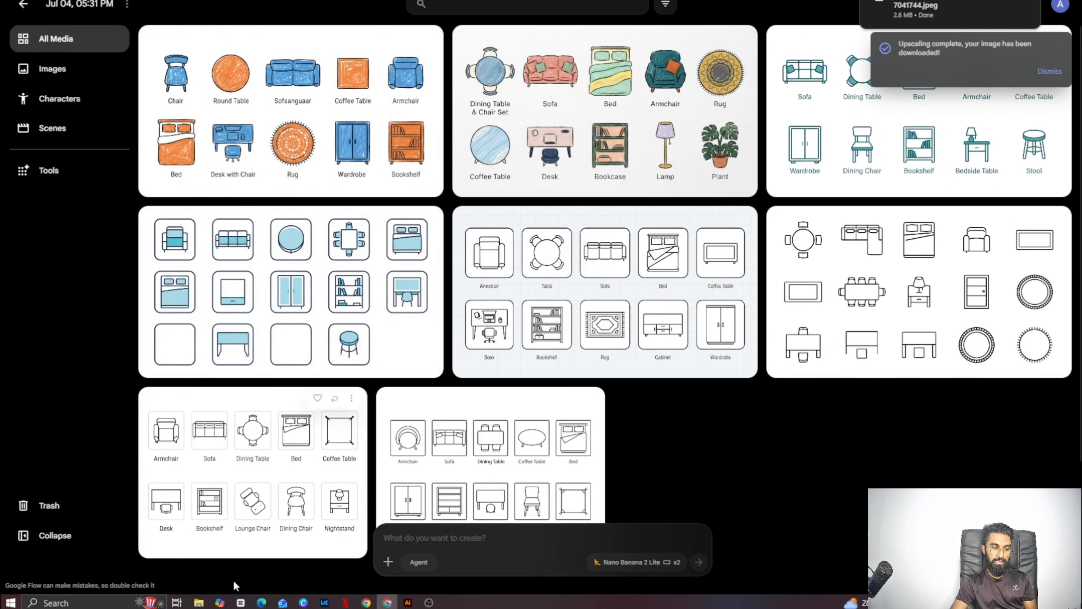
- Switch to Canva and upload the downloaded furniture icon image from File Explorer to the design's uploads
{"action": "left_click", "coordinate": [197, 606]}
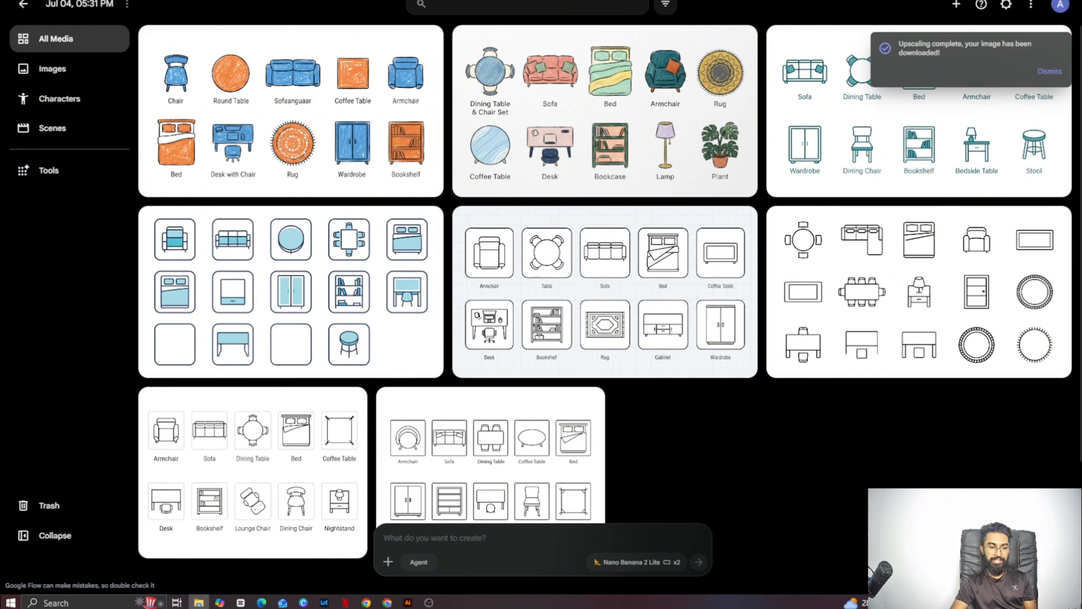
{"action": "left_click", "coordinate": [301, 603]}
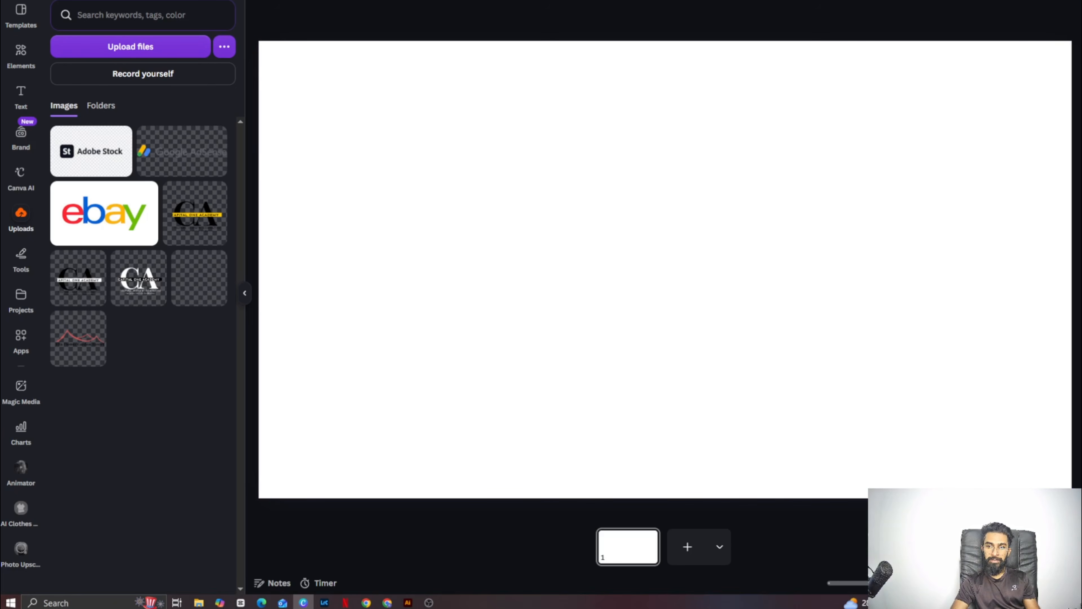
{"action": "left_click_drag", "start_coordinate": [167, 371], "coordinate": [152, 317]}
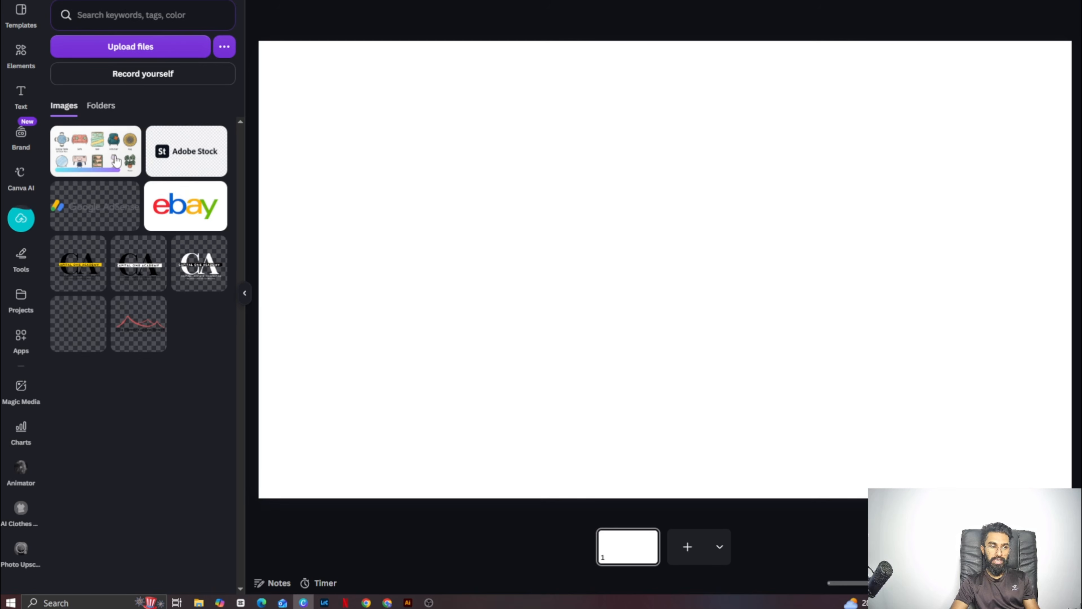
- Place the uploaded furniture icon image on the blank page and set it as the page background
{"action": "left_click", "coordinate": [117, 162]}
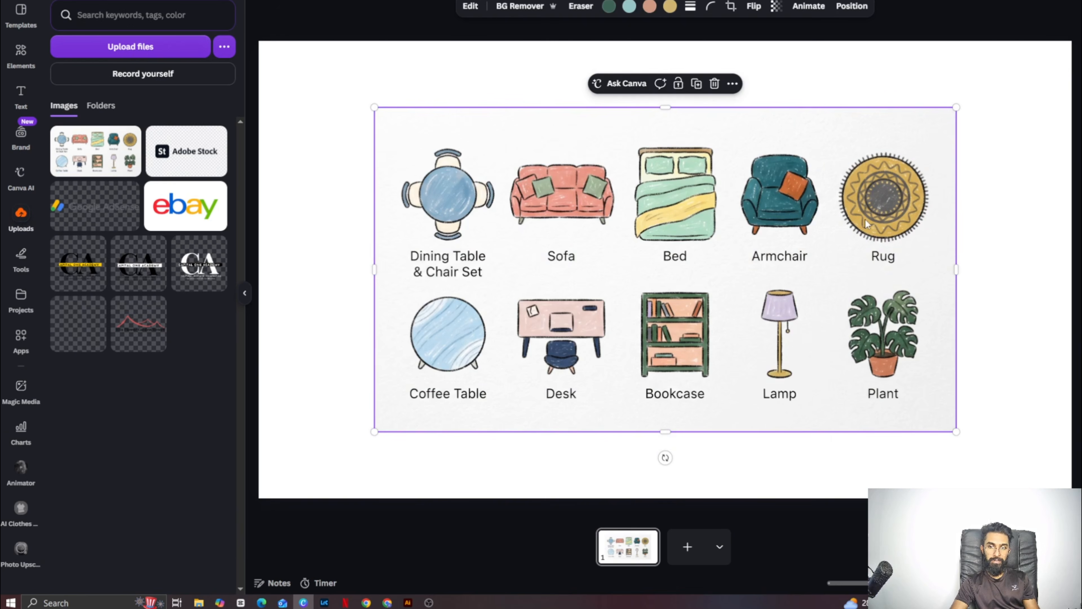
{"action": "right_click", "coordinate": [760, 242]}
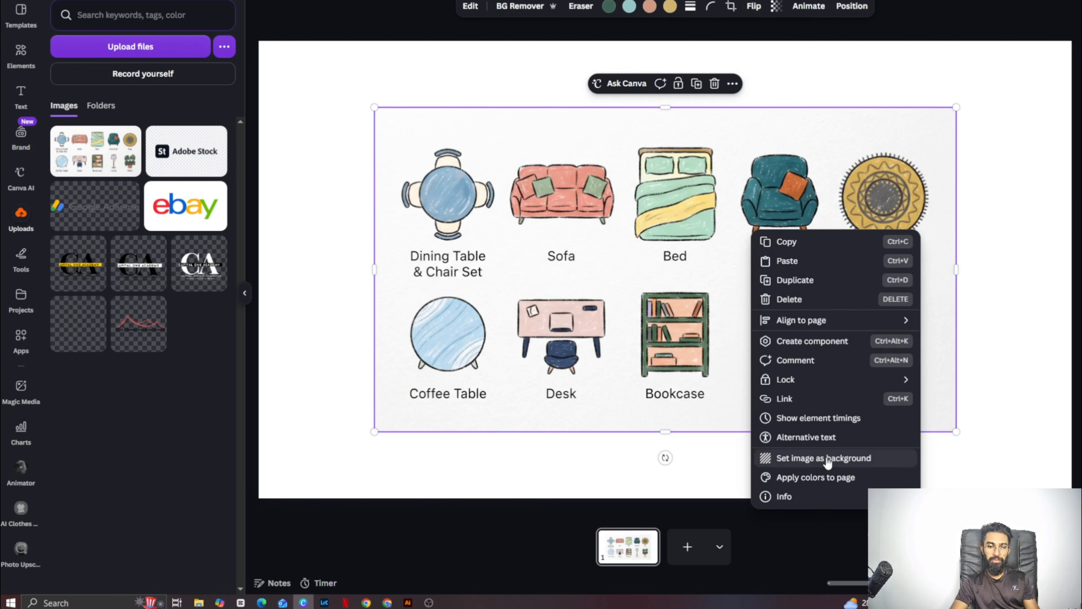
{"action": "left_click", "coordinate": [826, 458]}
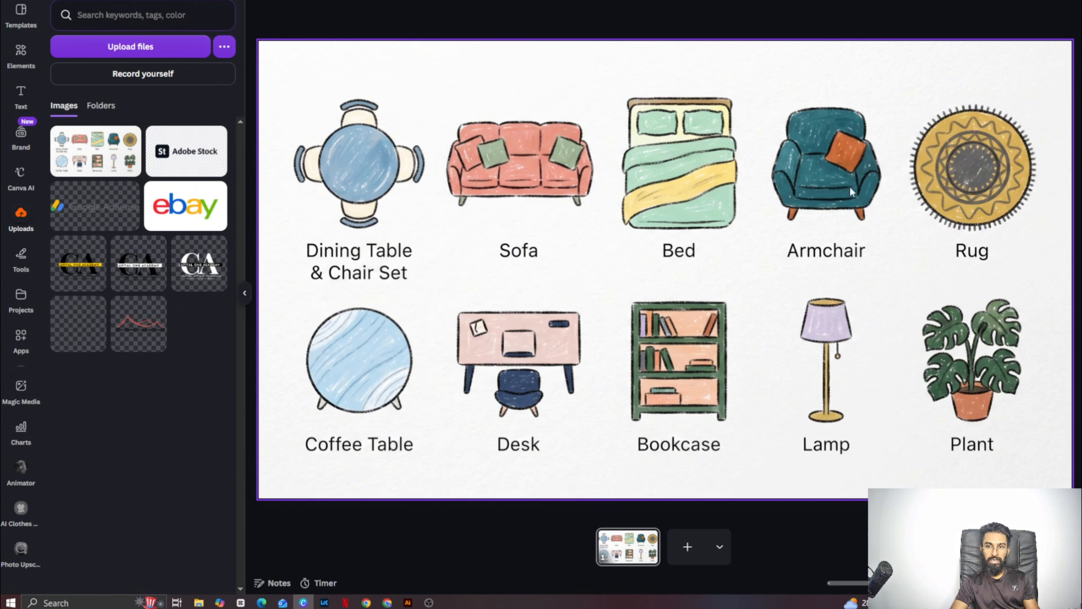
- Remove the gray textured backdrop from the furniture icon image with BG Remover
{"action": "left_click", "coordinate": [380, 111]}
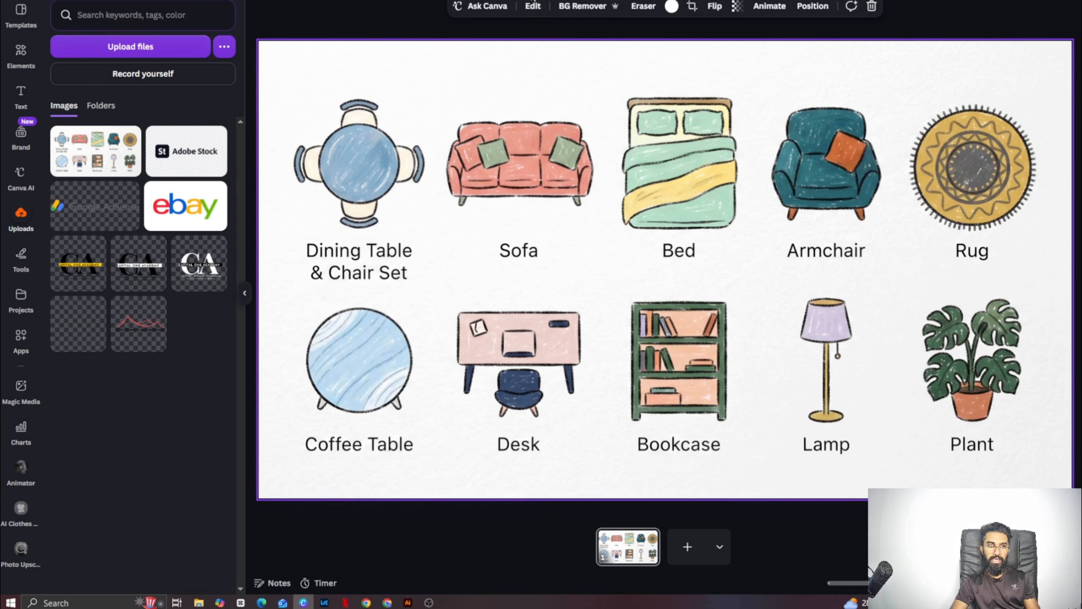
{"action": "left_click", "coordinate": [526, 12]}
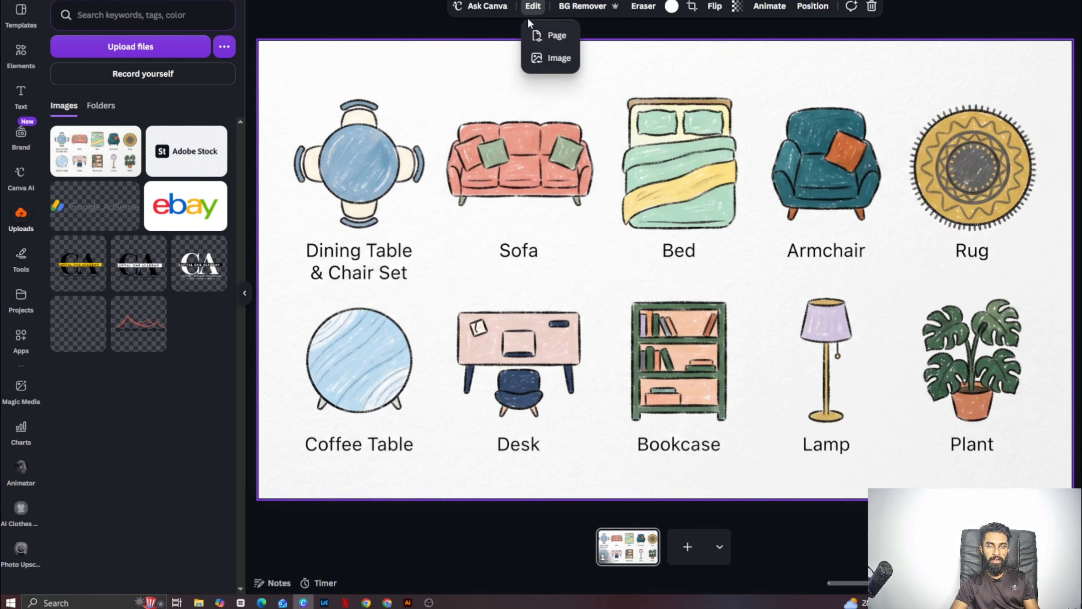
{"action": "left_click", "coordinate": [551, 58]}
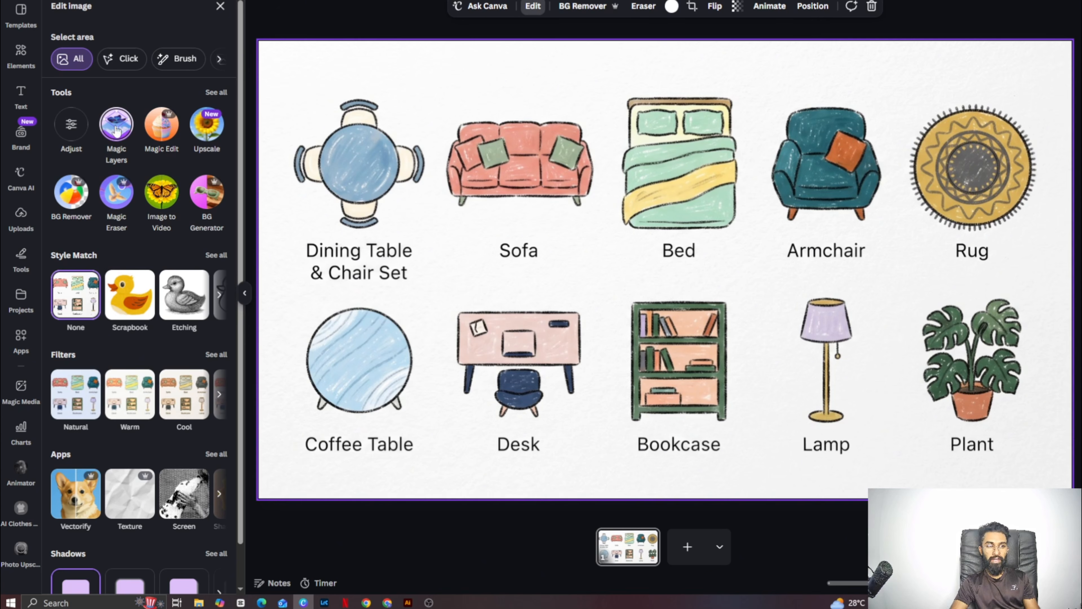
{"action": "left_click", "coordinate": [72, 201]}
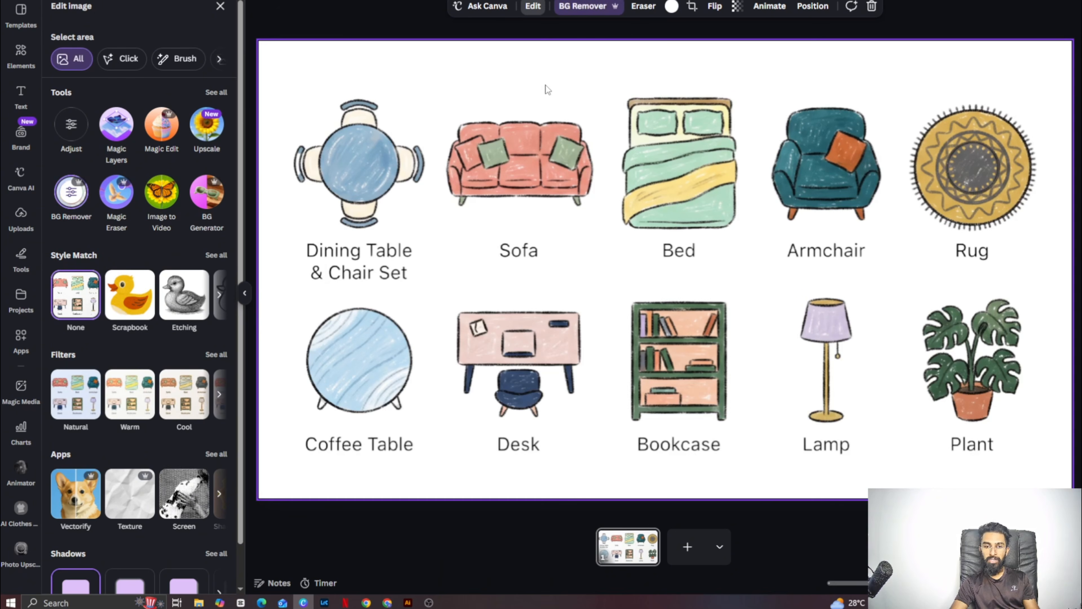
{"action": "left_click", "coordinate": [635, 13]}
{"action": "left_click", "coordinate": [639, 35]}
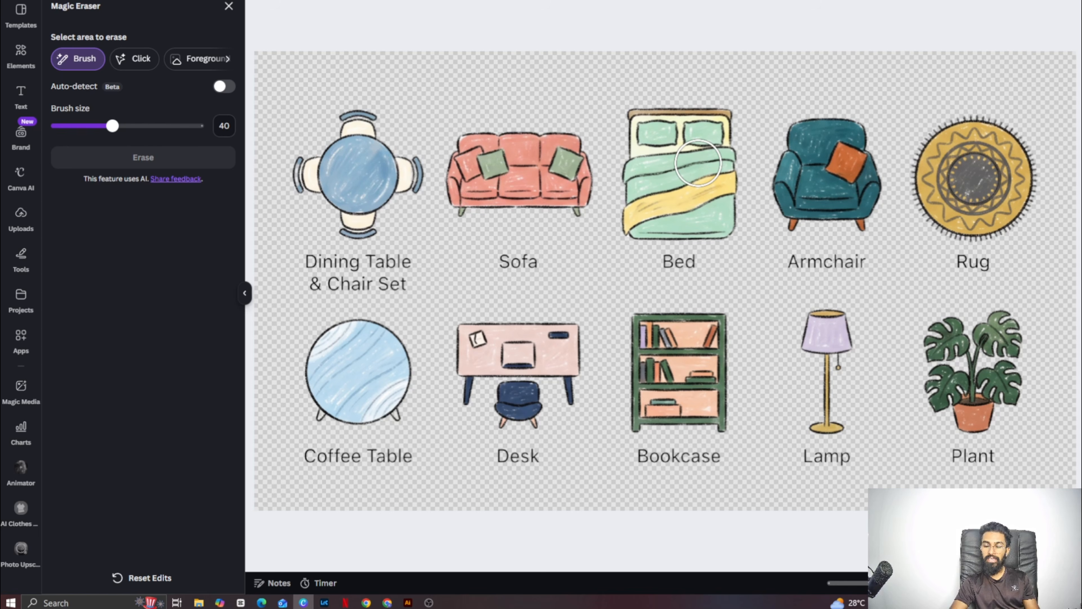
{"action": "left_click", "coordinate": [229, 6]}
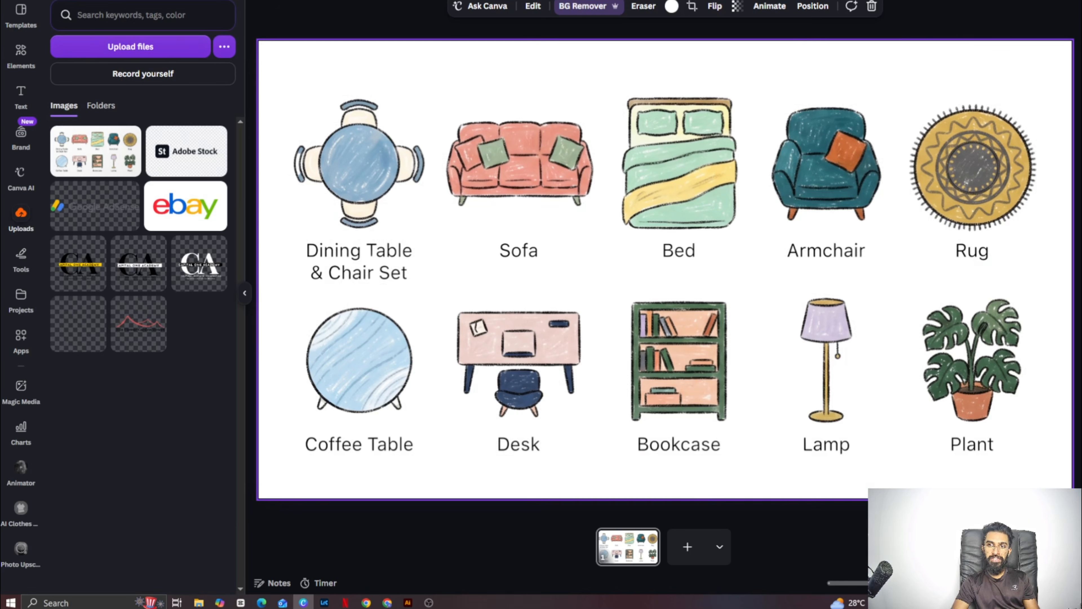
- Set up the furniture icon design's download as an SVG with a transparent background
{"action": "left_click", "coordinate": [1061, 3]}
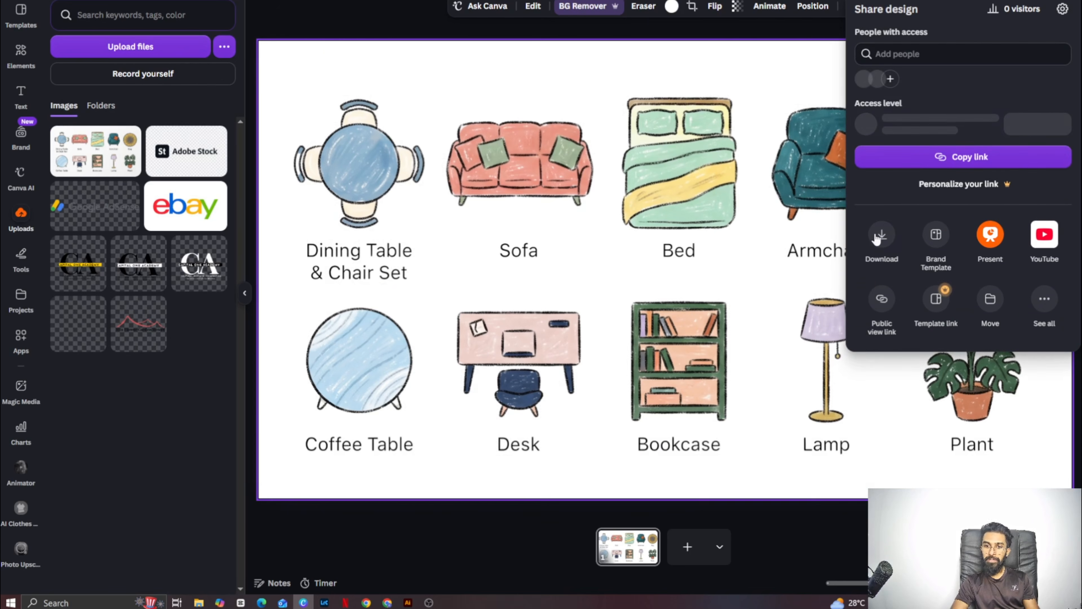
{"action": "left_click", "coordinate": [878, 237]}
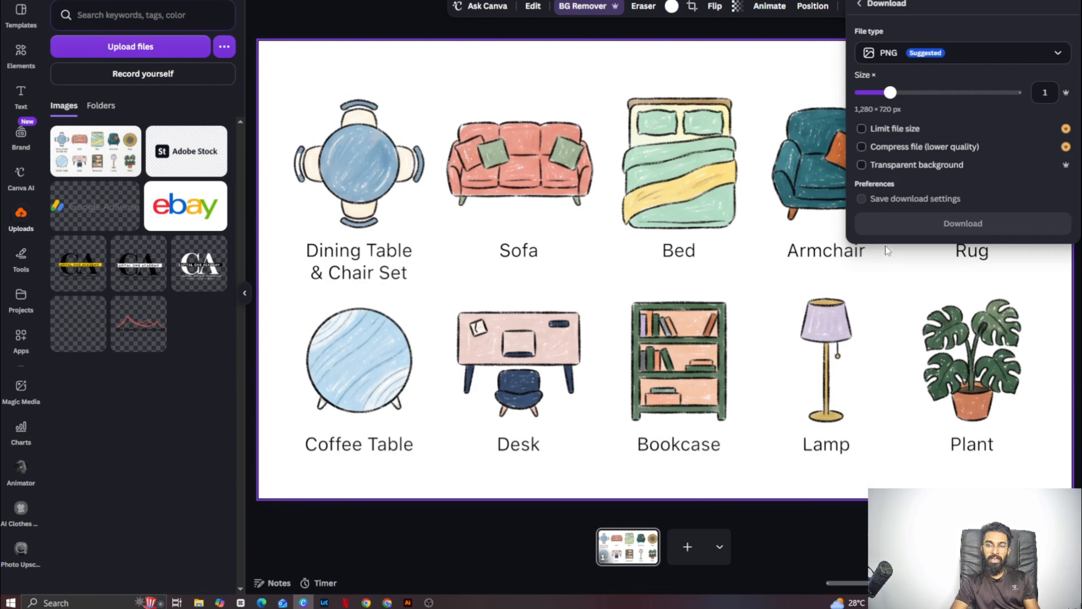
{"action": "left_click", "coordinate": [923, 60]}
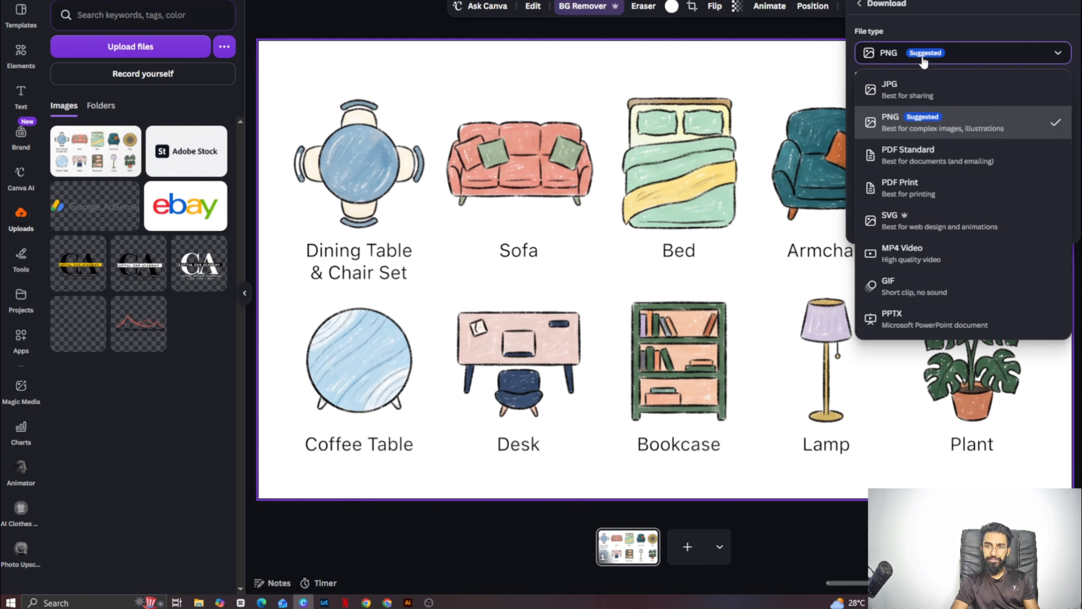
{"action": "left_click", "coordinate": [902, 222]}
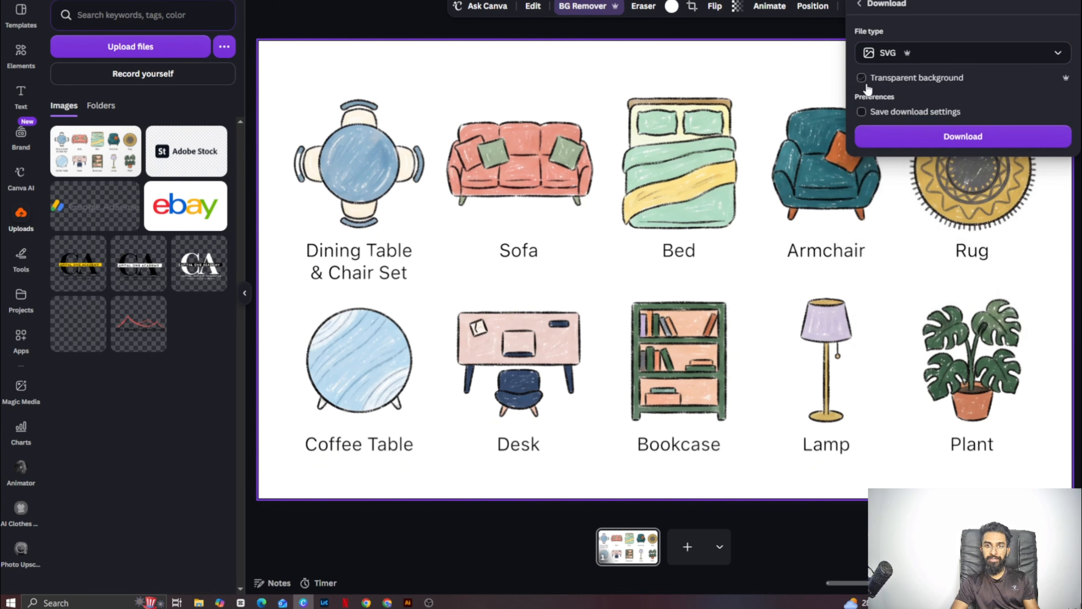
{"action": "left_click", "coordinate": [861, 78]}
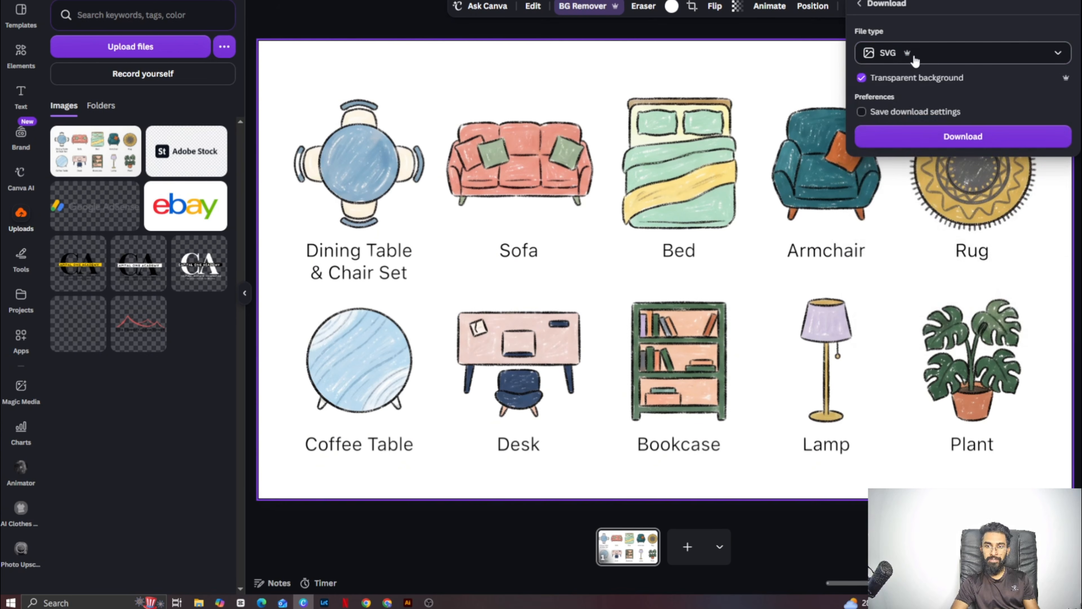
- Download the design and save it as 1.svg in New folder (32) in Downloads
{"action": "left_click", "coordinate": [921, 135]}
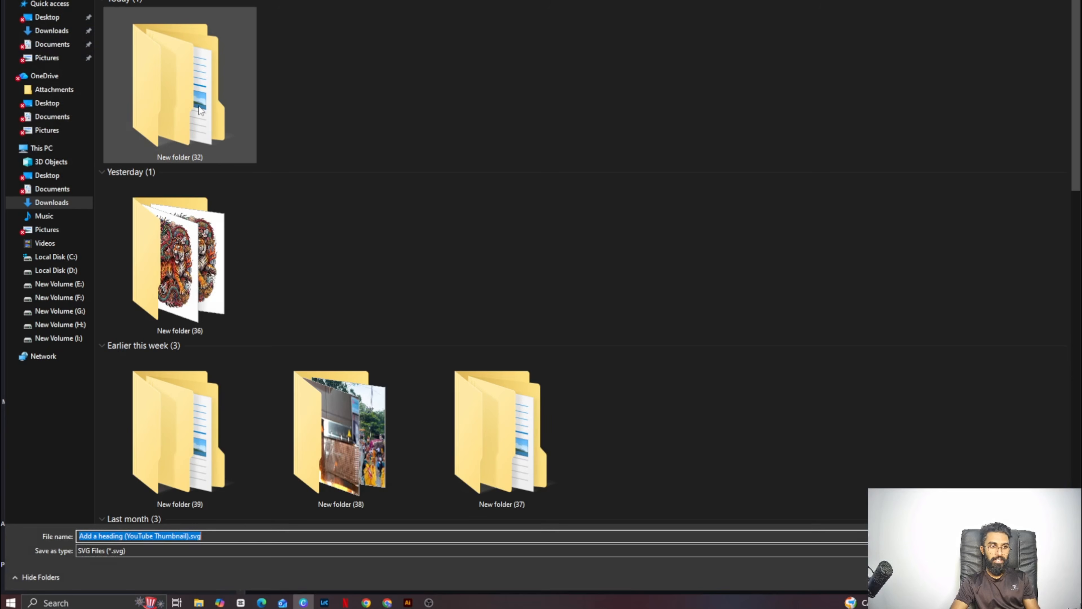
{"action": "double_click", "coordinate": [200, 110]}
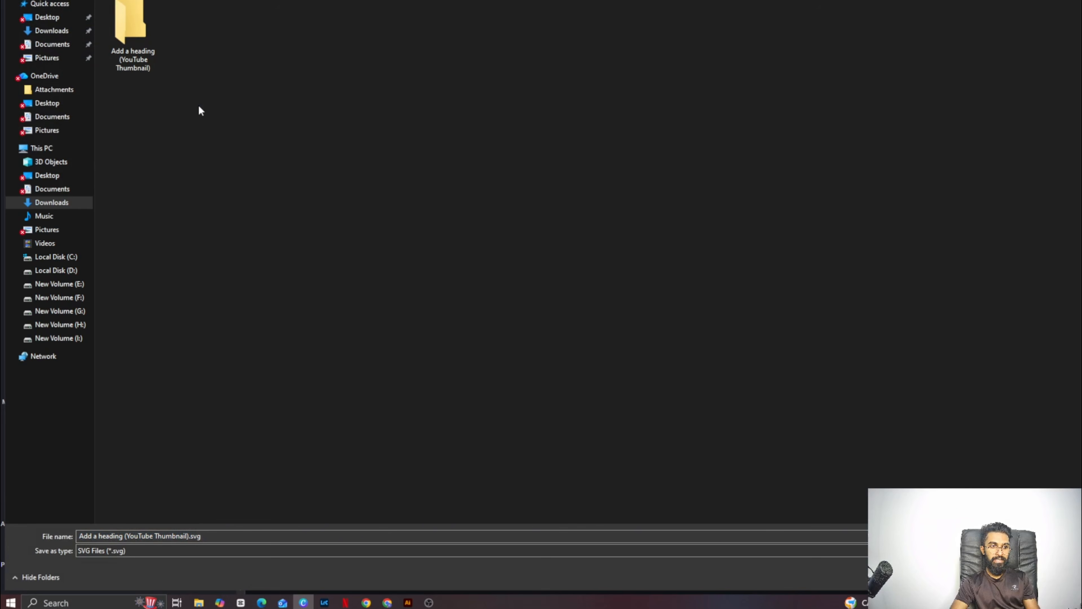
{"action": "left_click", "coordinate": [249, 535]}
{"action": "key", "text": "Return"}
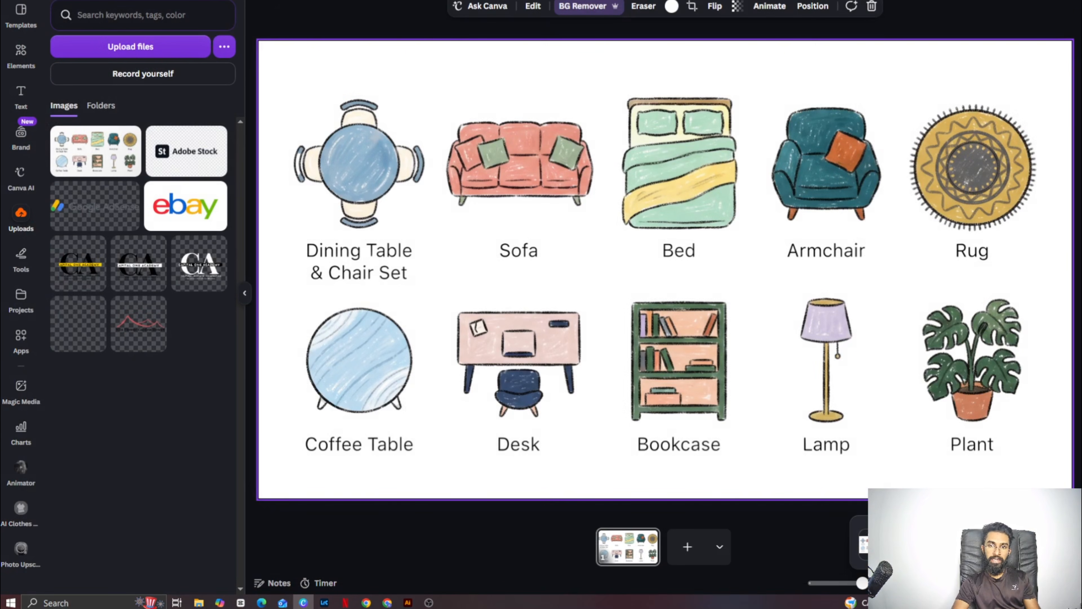
- Move the uploaded furniture icon image to Trash and delete the furniture page content from the design
{"action": "left_click", "coordinate": [62, 137]}
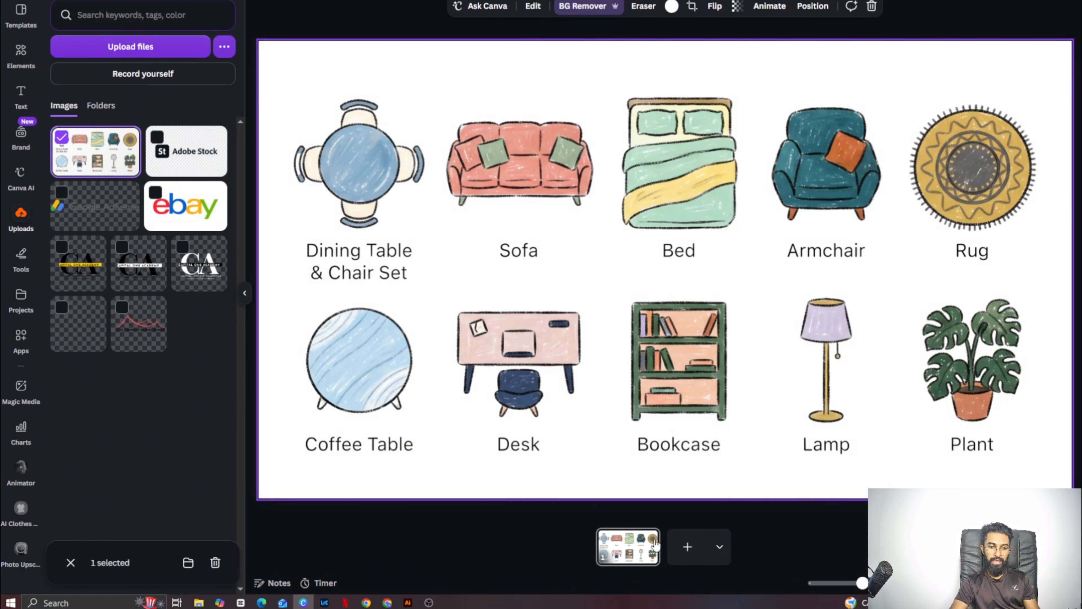
{"action": "left_click", "coordinate": [215, 562]}
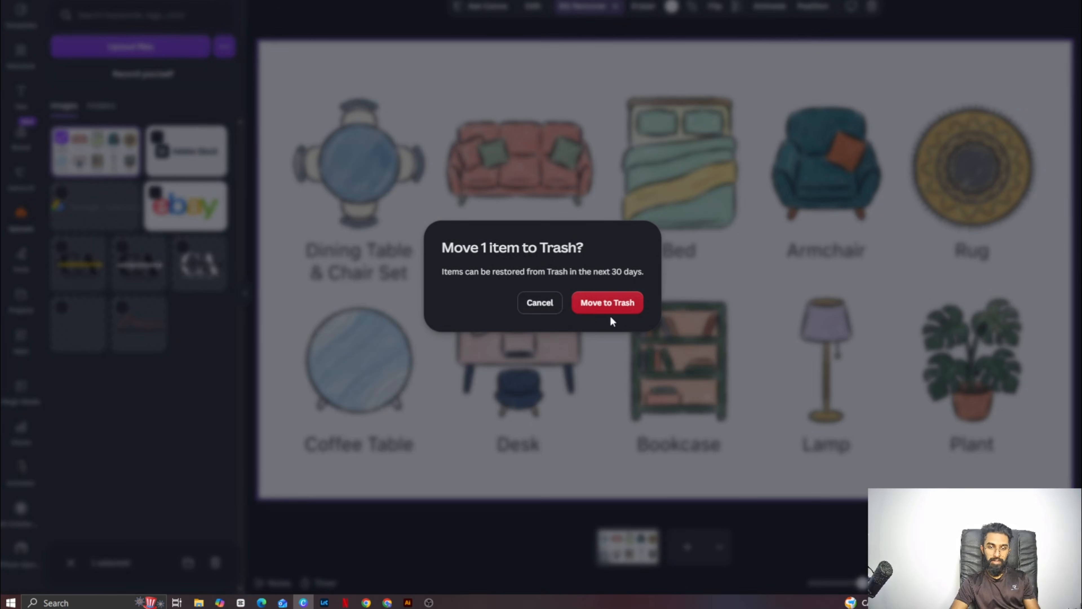
{"action": "left_click", "coordinate": [612, 302]}
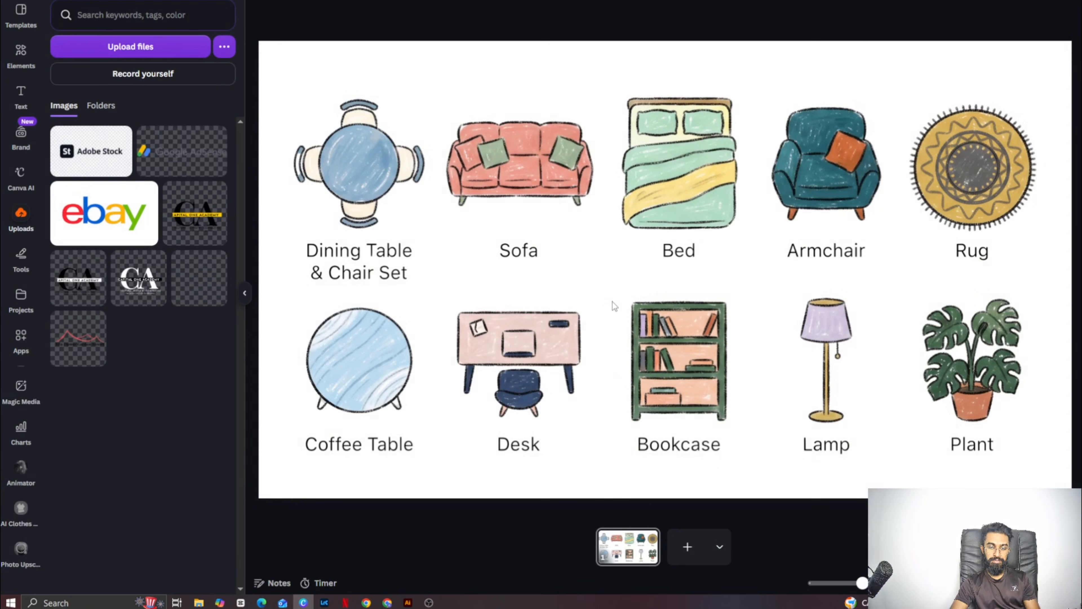
{"action": "left_click", "coordinate": [623, 277]}
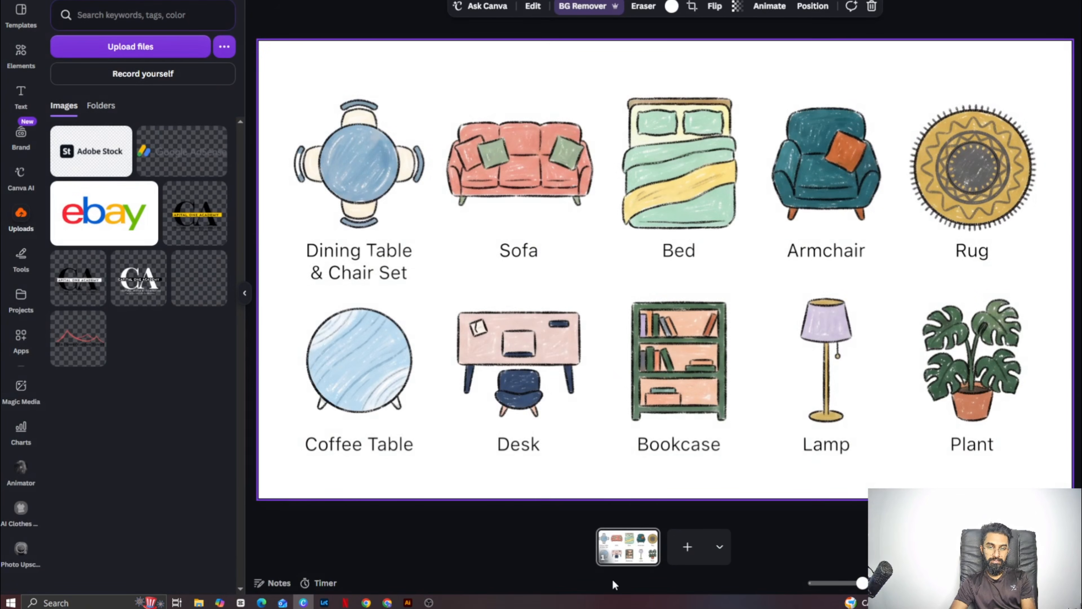
{"action": "left_click", "coordinate": [639, 550]}
{"action": "key", "text": "Delete"}
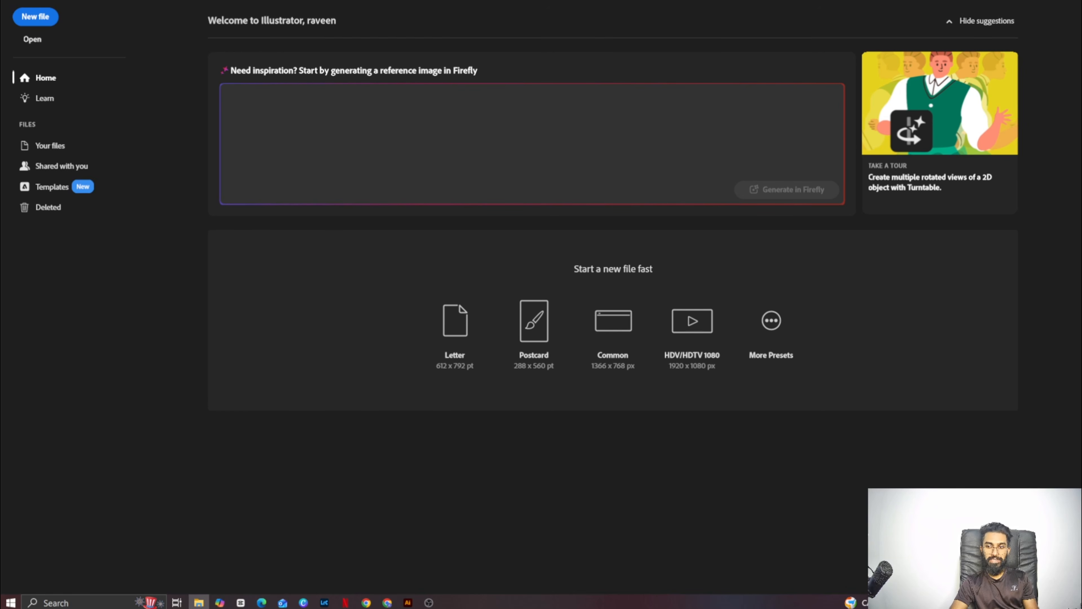
- Switch to Illustrator and open 1.svg from New folder (32) in File Explorer
{"action": "left_click_drag", "start_coordinate": [630, 443], "coordinate": [563, 285]}
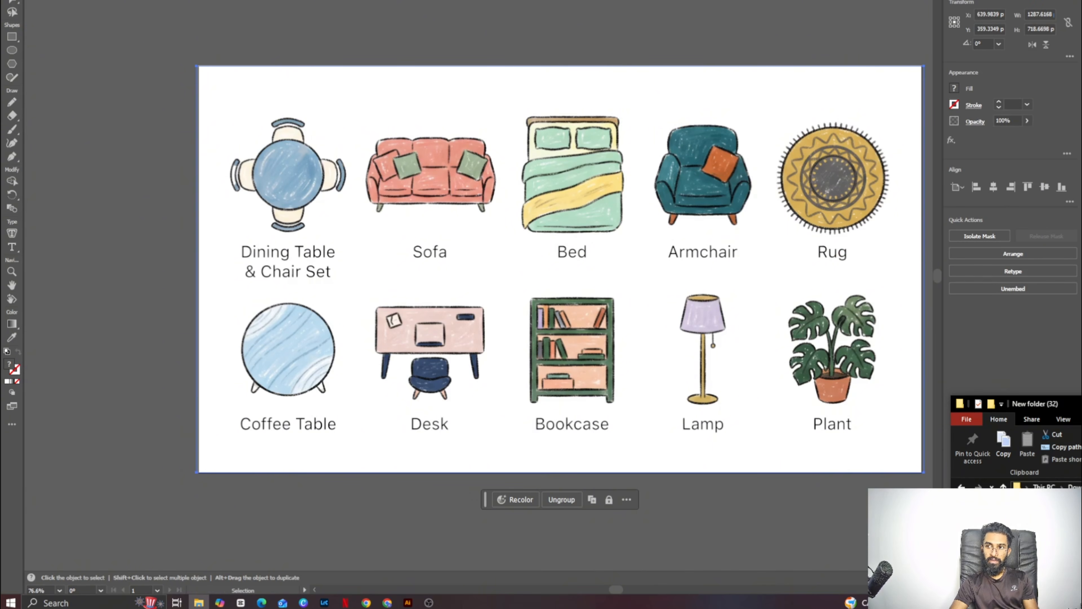
{"action": "left_click", "coordinate": [198, 603]}
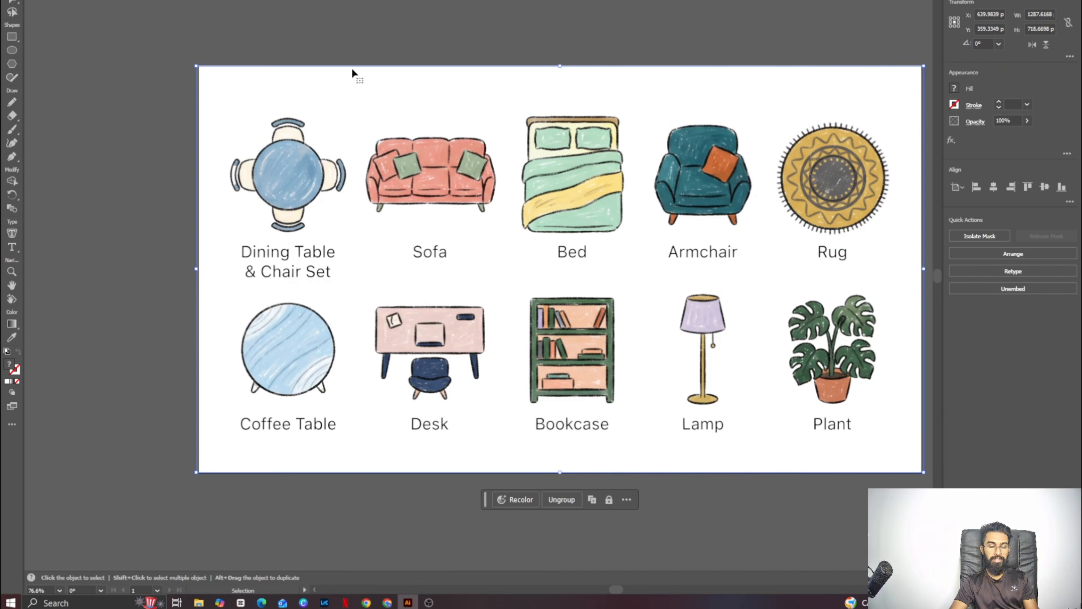
- Export the full furniture icon document in EPS format to New folder (32) using Export for Screens
{"action": "left_click", "coordinate": [56, 0]}
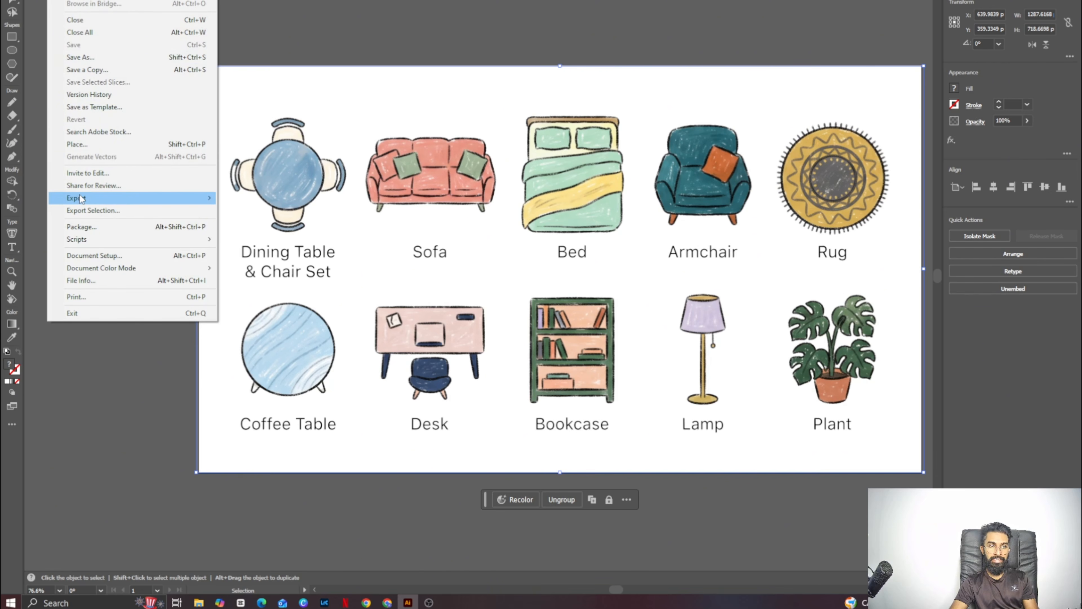
{"action": "mouse_move", "coordinate": [81, 198]}
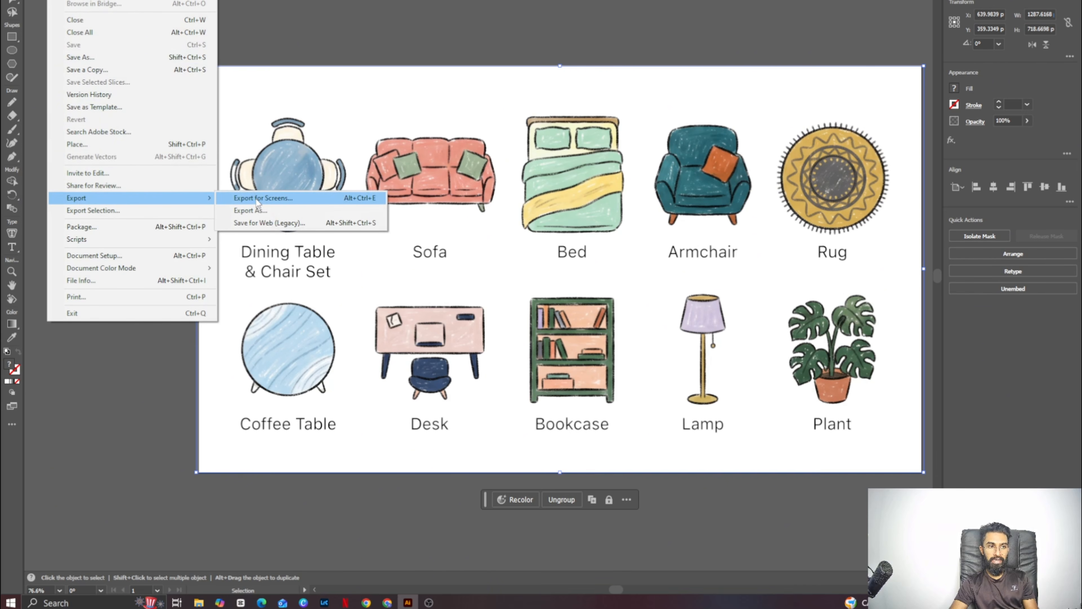
{"action": "left_click", "coordinate": [279, 200]}
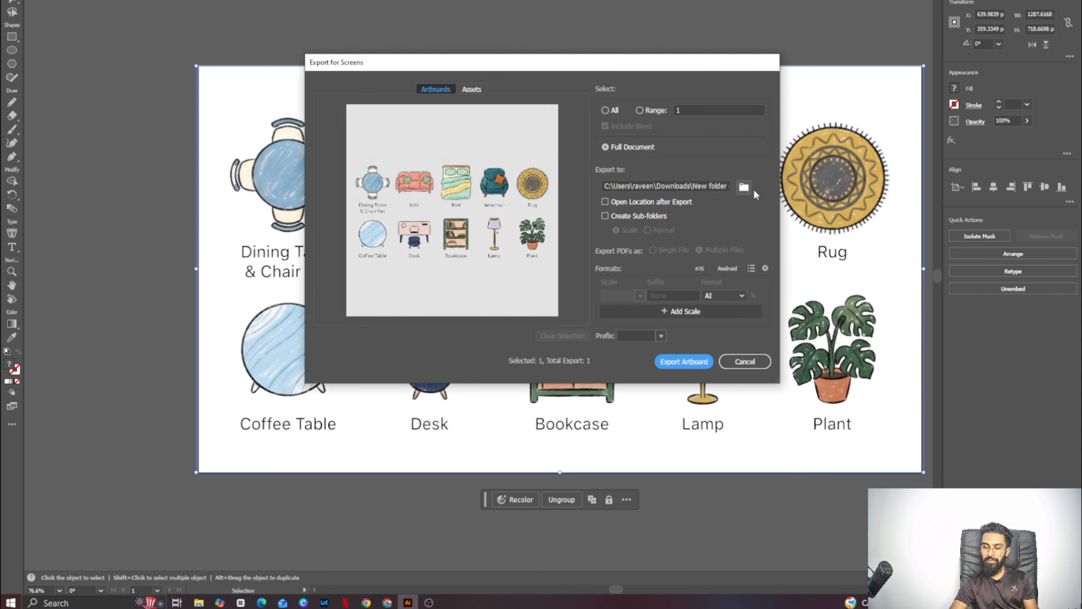
{"action": "left_click", "coordinate": [736, 299]}
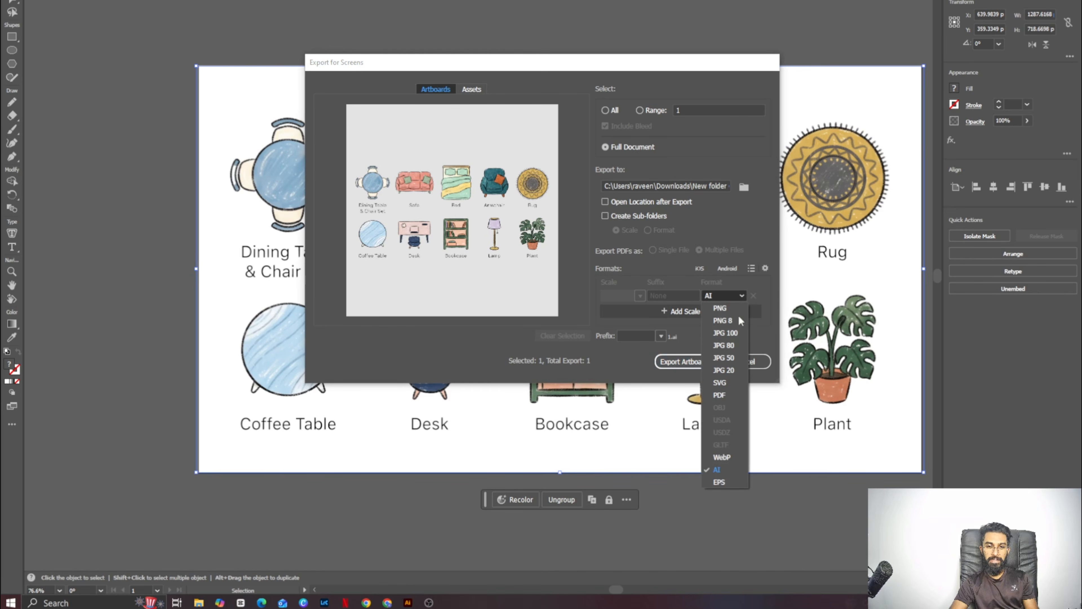
{"action": "left_click", "coordinate": [720, 482]}
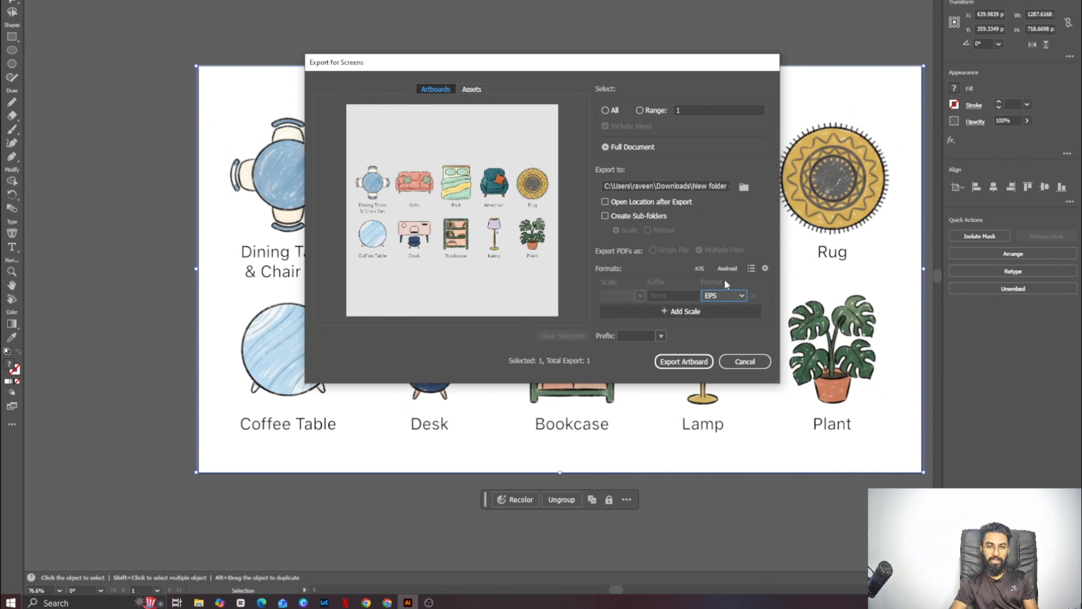
{"action": "left_click", "coordinate": [690, 362]}
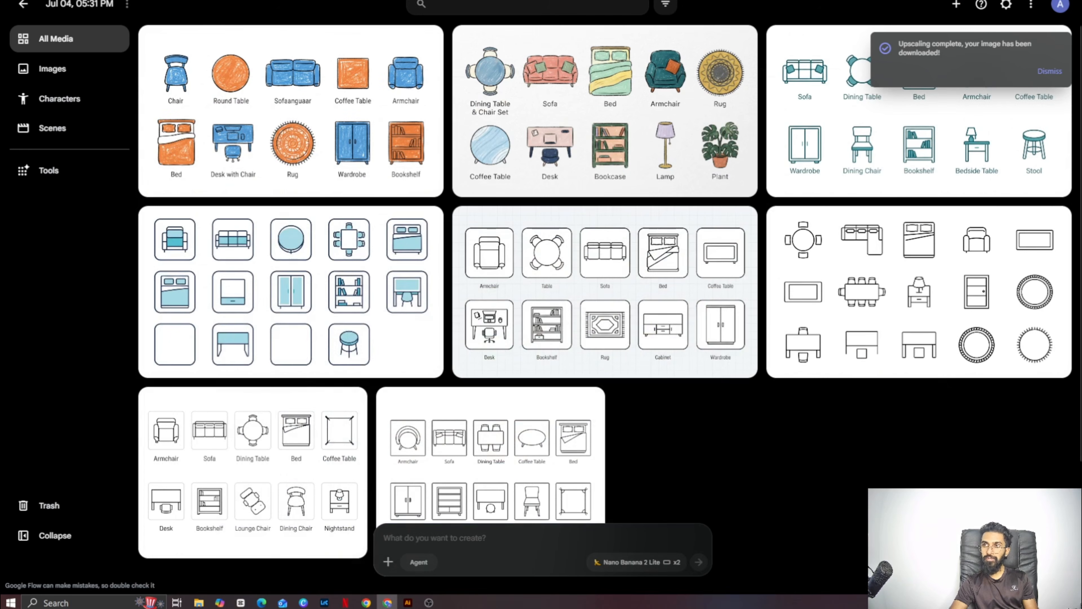
- Switch to the Adobe Stock contributor portal and upload the exported furniture icon vector file from New folder (32)
{"action": "left_click", "coordinate": [199, 602]}
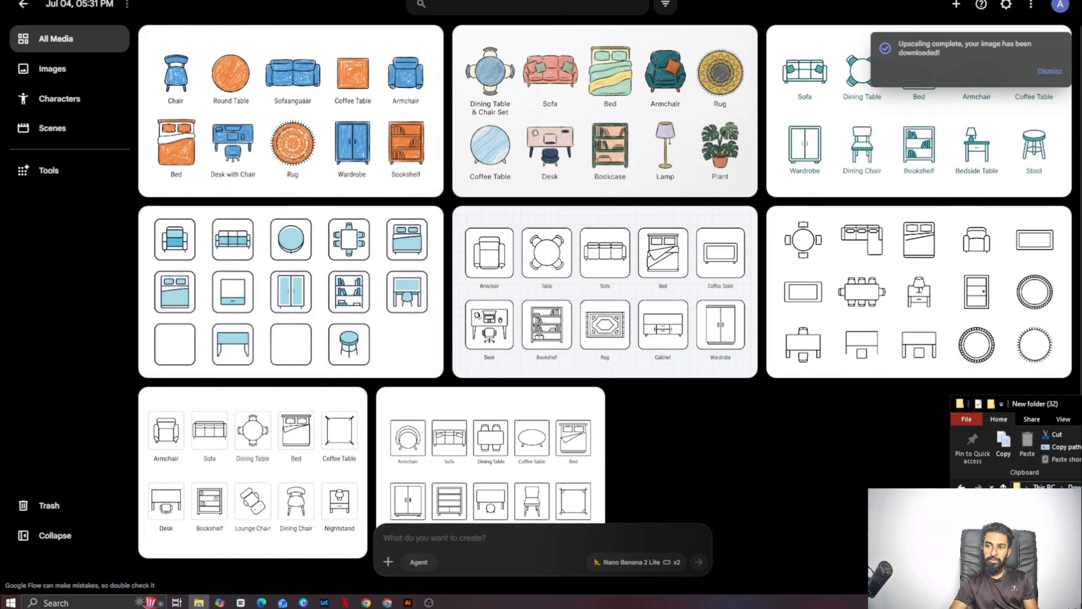
{"action": "left_click_drag", "start_coordinate": [1070, 403], "coordinate": [447, 260]}
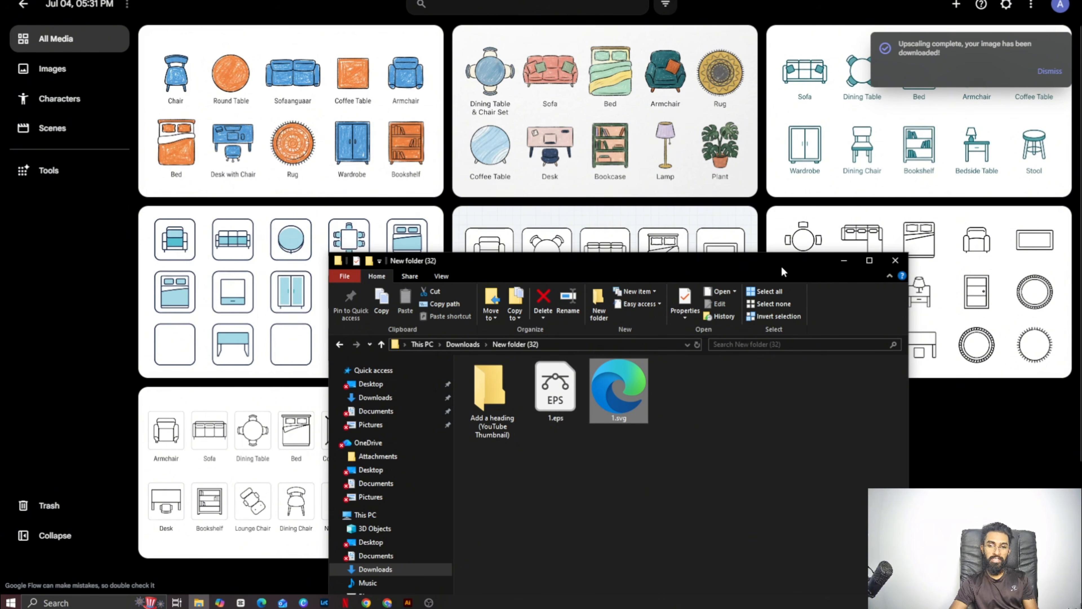
{"action": "left_click_drag", "start_coordinate": [781, 264], "coordinate": [1080, 272]}
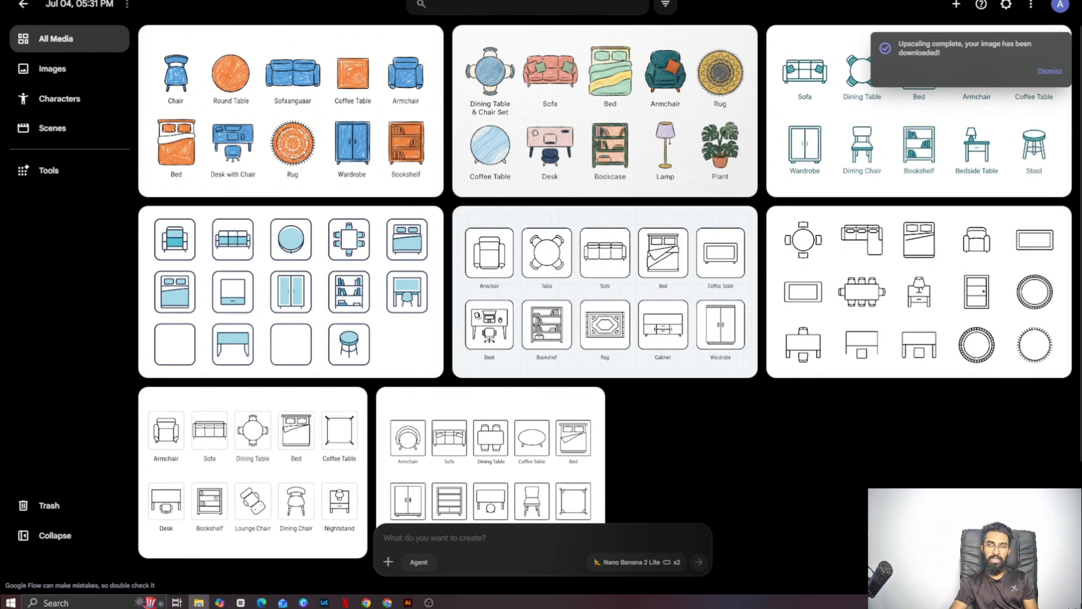
{"action": "key", "text": "alt+Tab"}
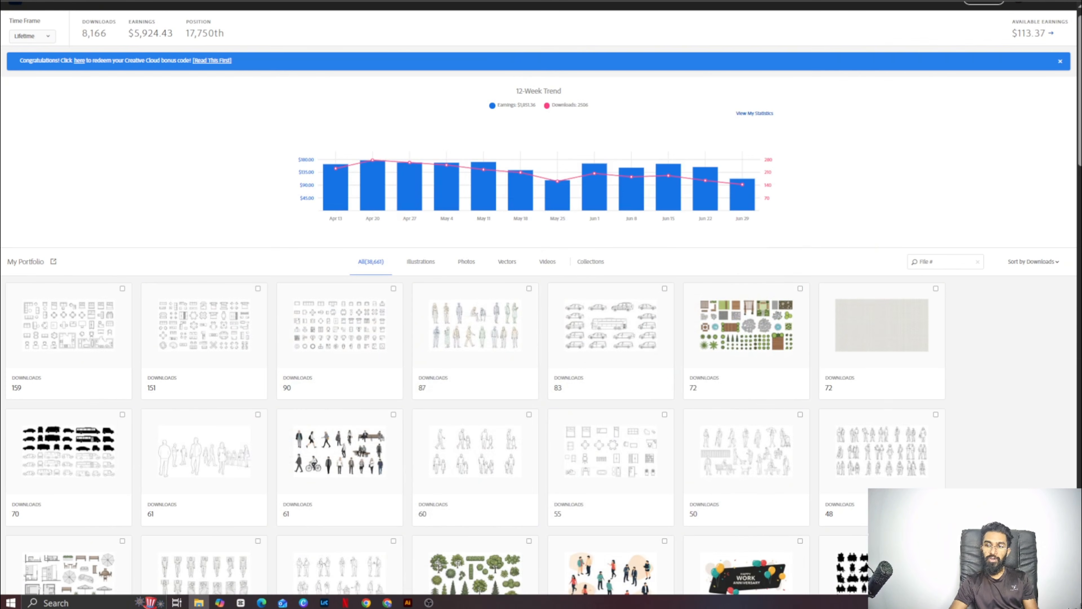
{"action": "left_click_drag", "start_coordinate": [942, 473], "coordinate": [531, 238]}
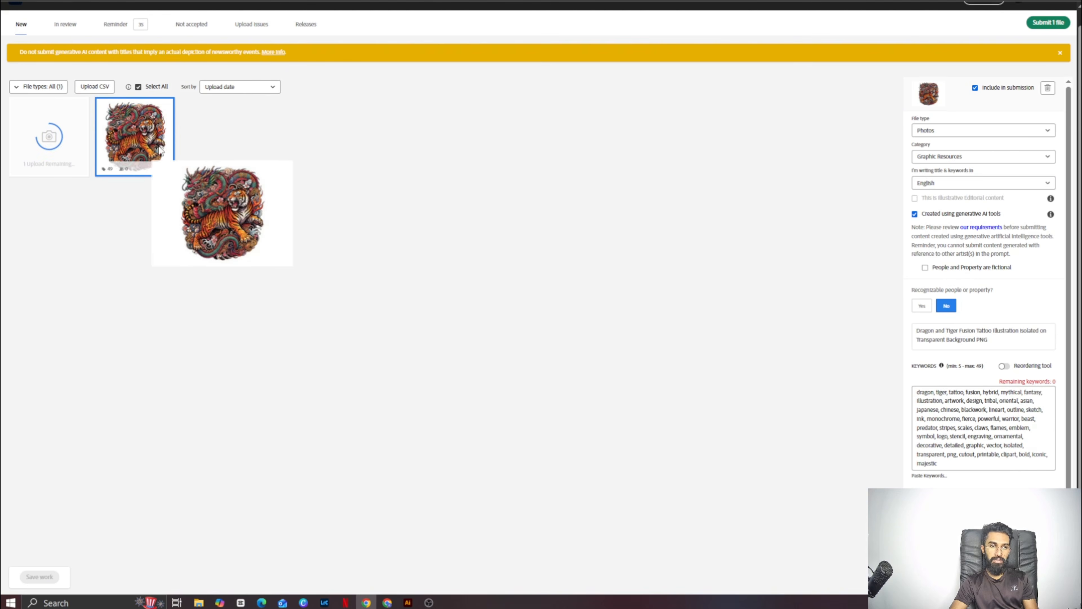
- Delete the dragon and tiger tattoo PNG from the new uploads and confirm the deletion
{"action": "left_click", "coordinate": [1048, 94]}
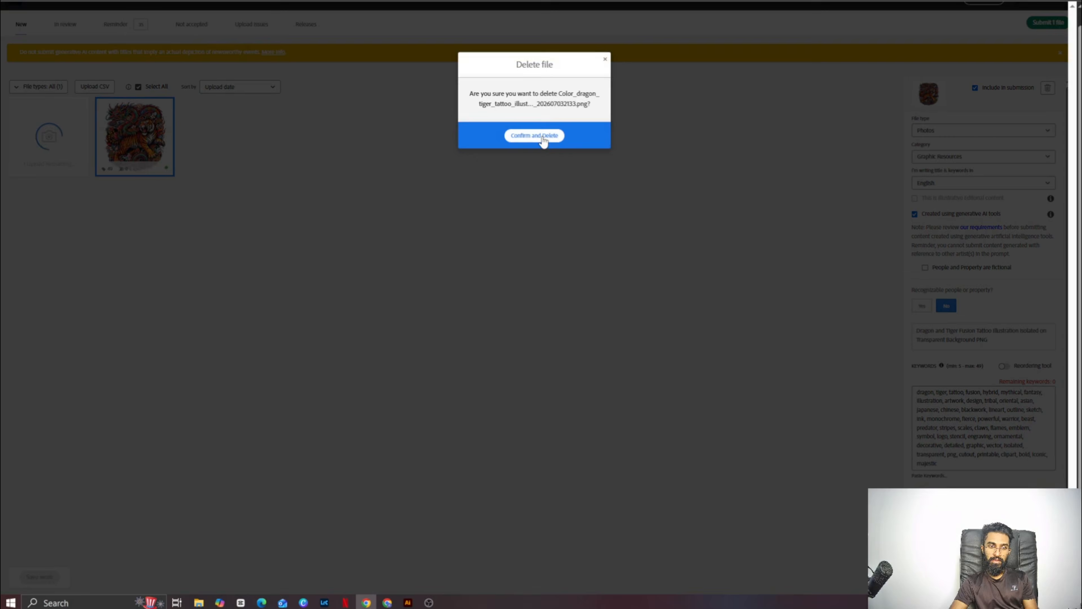
{"action": "left_click", "coordinate": [541, 137]}
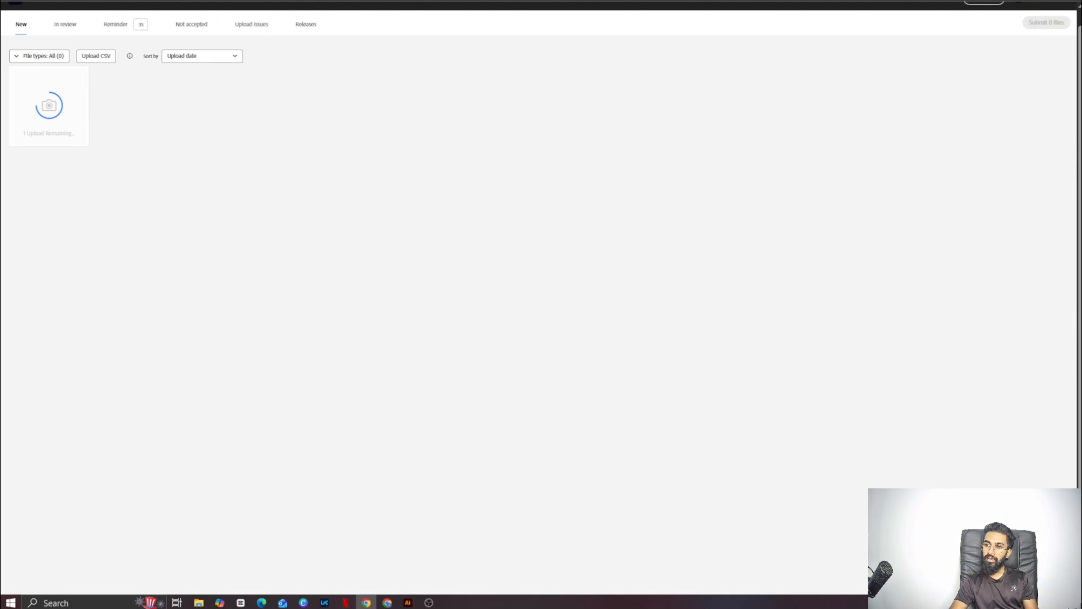
{"action": "left_click_drag", "start_coordinate": [1081, 352], "coordinate": [1078, 352]}
- Open ChatGPT in a new browser tab and open the Black Labrador Mix PNG chat
{"action": "key", "text": "alt+Tab"}
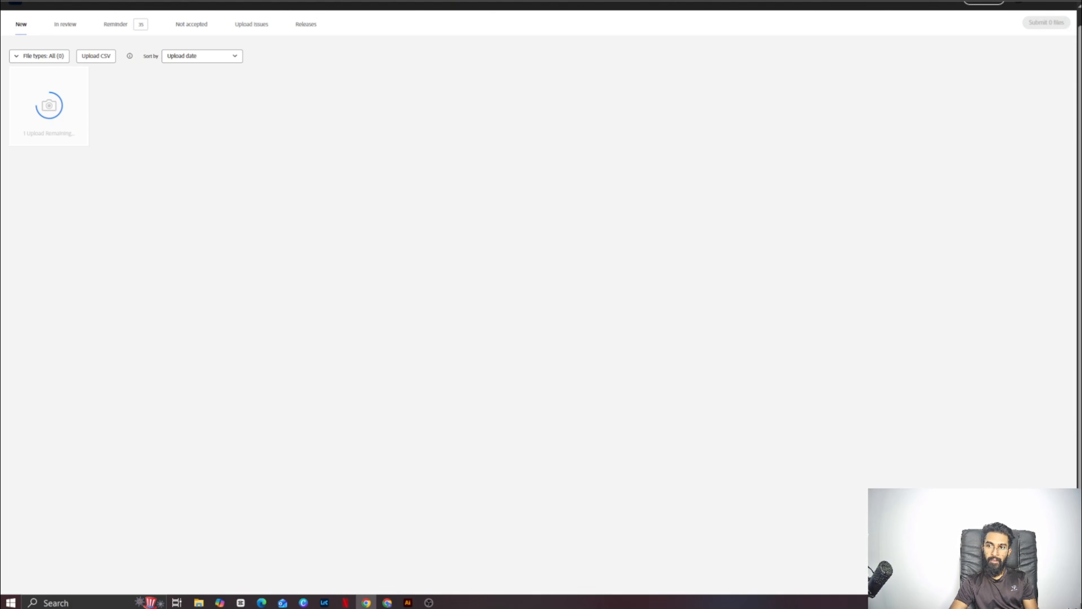
{"action": "key", "text": "ctrl+t"}
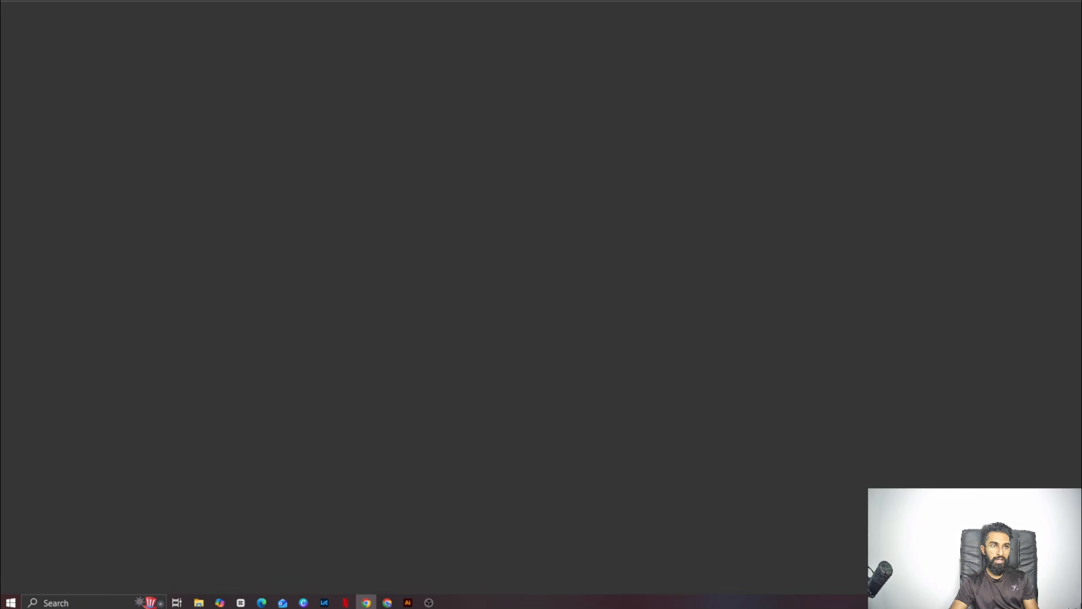
{"action": "left_click", "coordinate": [575, 225]}
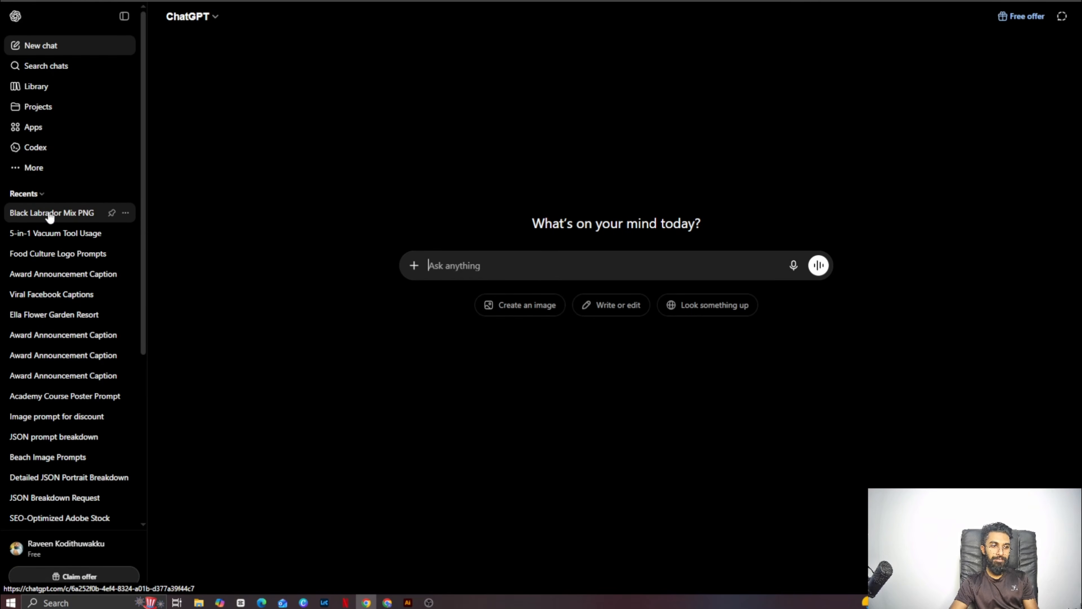
{"action": "left_click", "coordinate": [49, 214]}
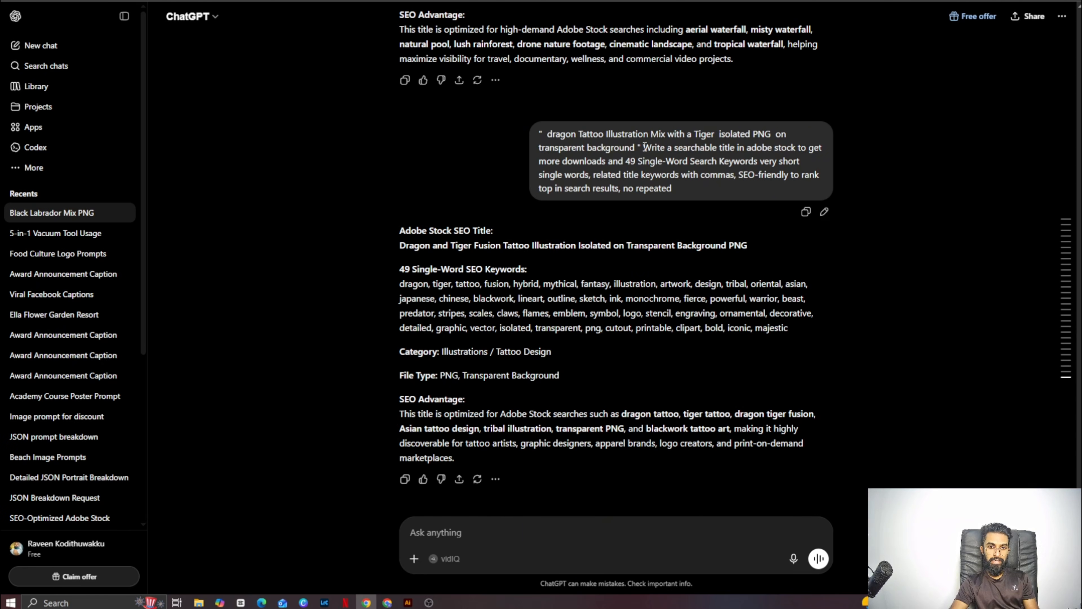
- Start a new prompt with an empty pair of quotation marks followed by the title-and-49-keywords instruction copied from the dragon tattoo message
{"action": "left_click_drag", "start_coordinate": [644, 147], "coordinate": [698, 195]}
{"action": "right_click", "coordinate": [682, 156]}
{"action": "left_click", "coordinate": [705, 169]}
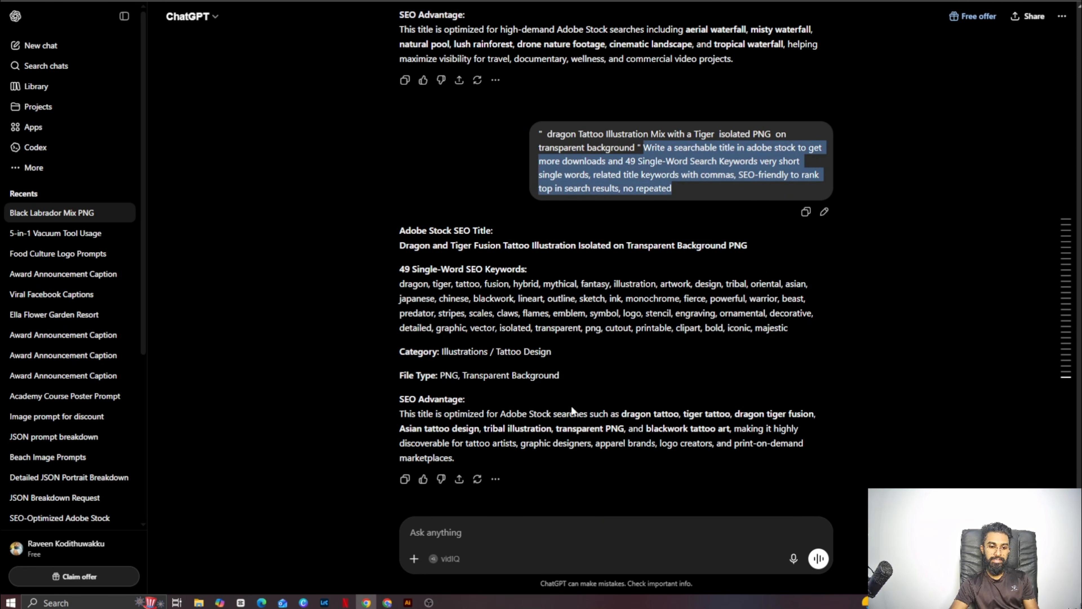
{"action": "left_click", "coordinate": [478, 537]}
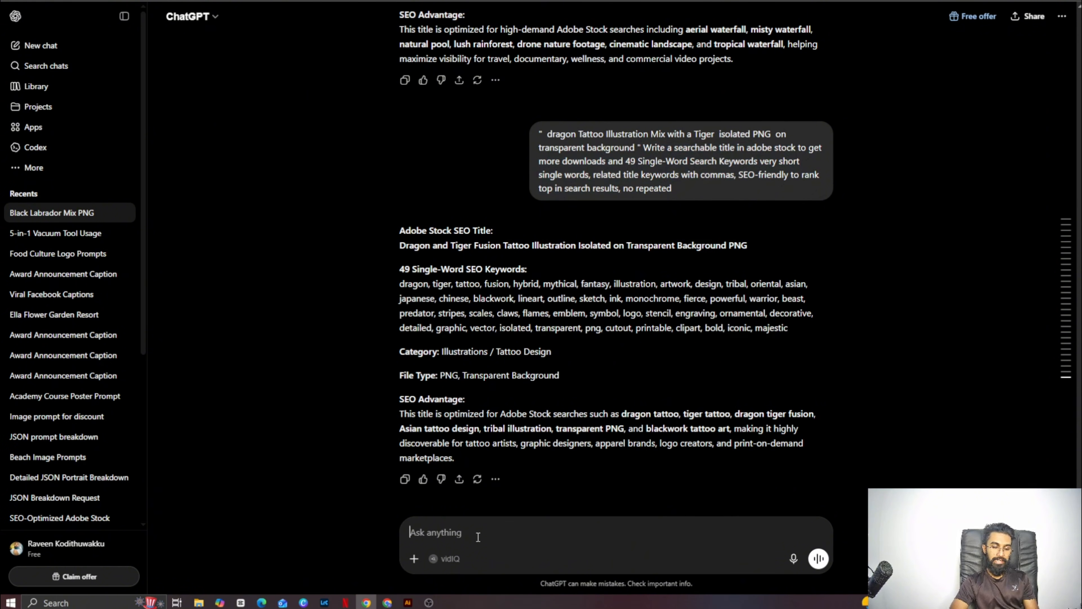
{"action": "type", "text": "\""}
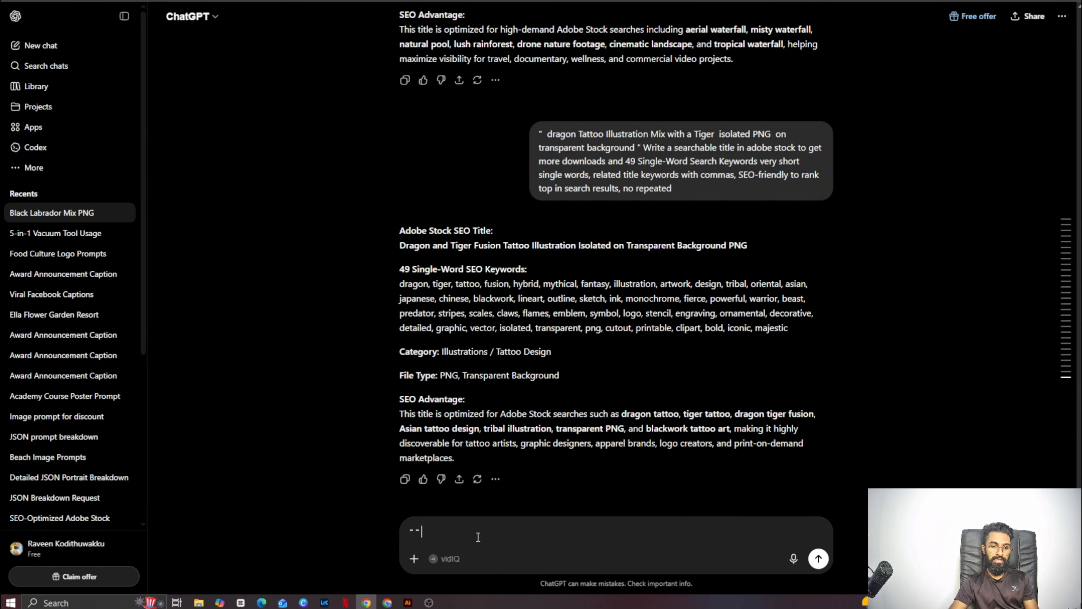
{"action": "right_click", "coordinate": [477, 537]}
{"action": "left_click", "coordinate": [535, 383]}
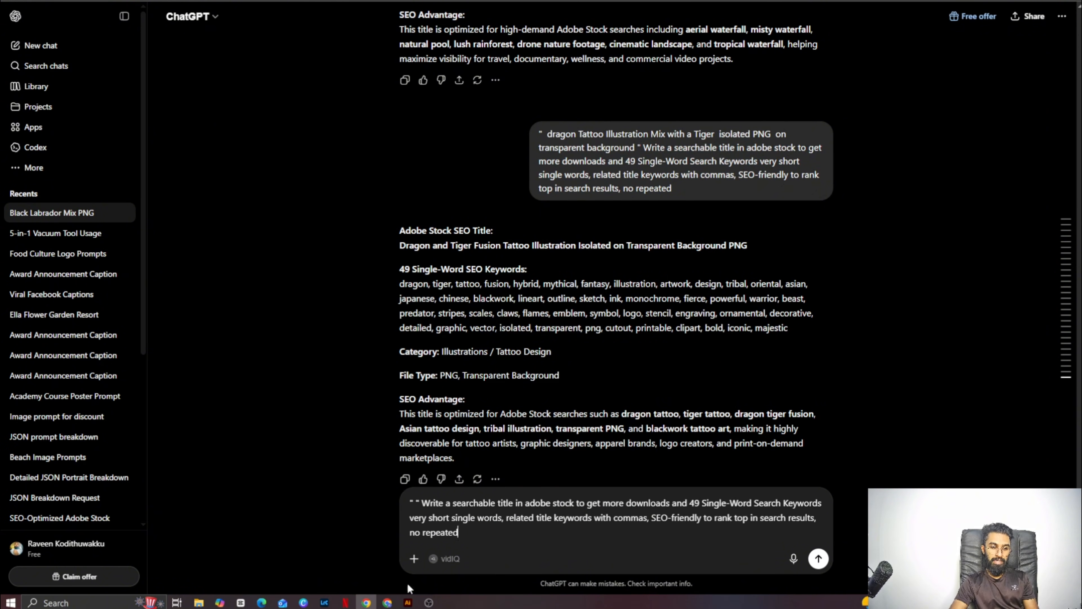
- Switch to Google Flow, put the two-color oil pastel furniture prompt back in the prompt box and copy its full text
{"action": "left_click", "coordinate": [387, 602]}
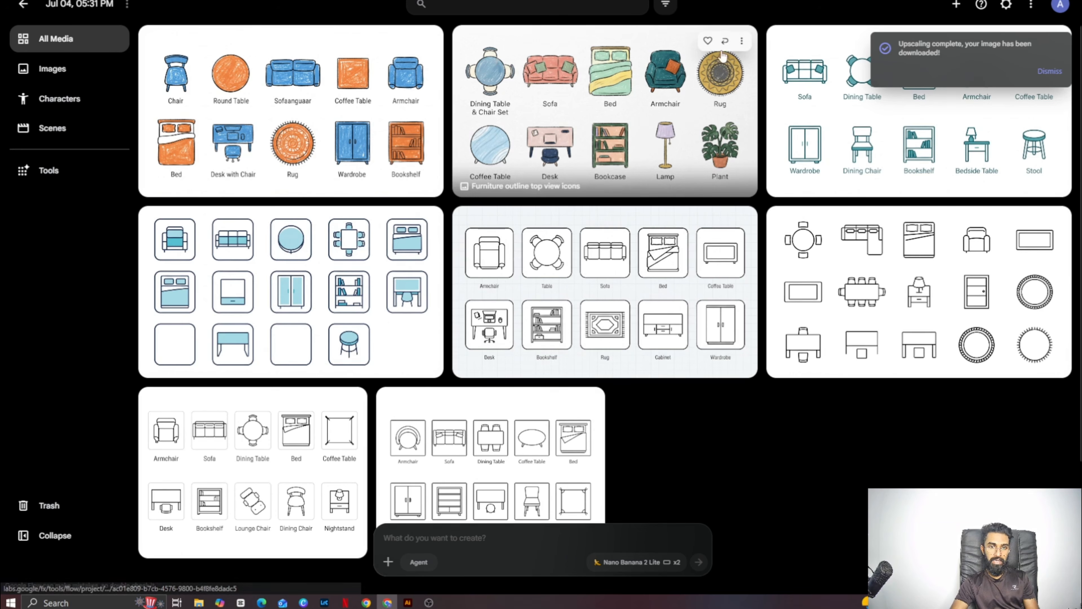
{"action": "left_click", "coordinate": [429, 550]}
{"action": "key", "text": "ctrl+v"}
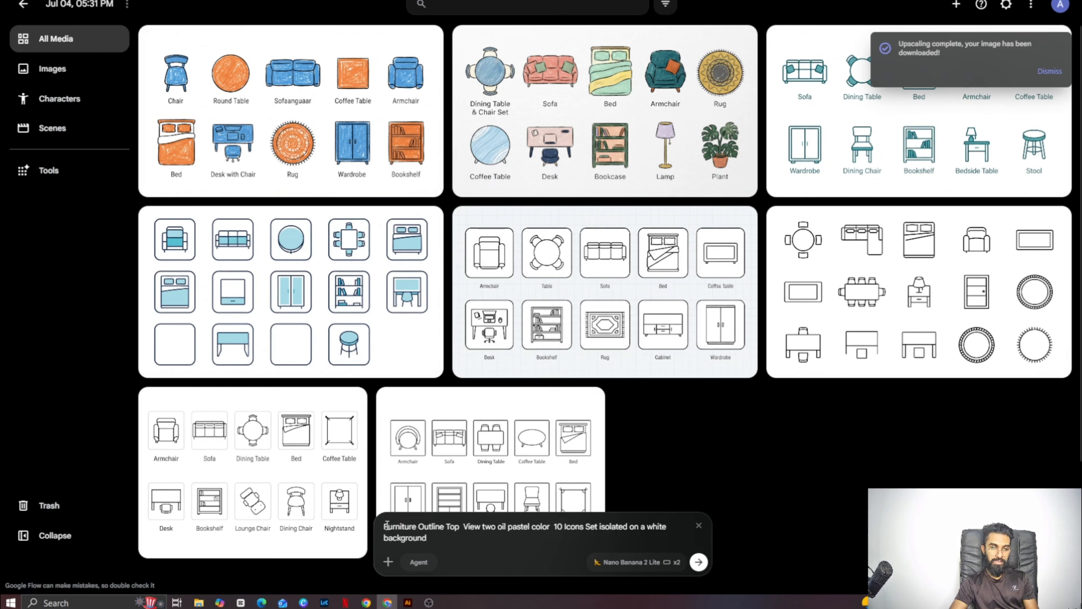
{"action": "left_click_drag", "start_coordinate": [384, 528], "coordinate": [456, 540]}
{"action": "left_click", "coordinate": [382, 528]}
{"action": "triple_click", "coordinate": [400, 527]}
{"action": "right_click", "coordinate": [427, 535]}
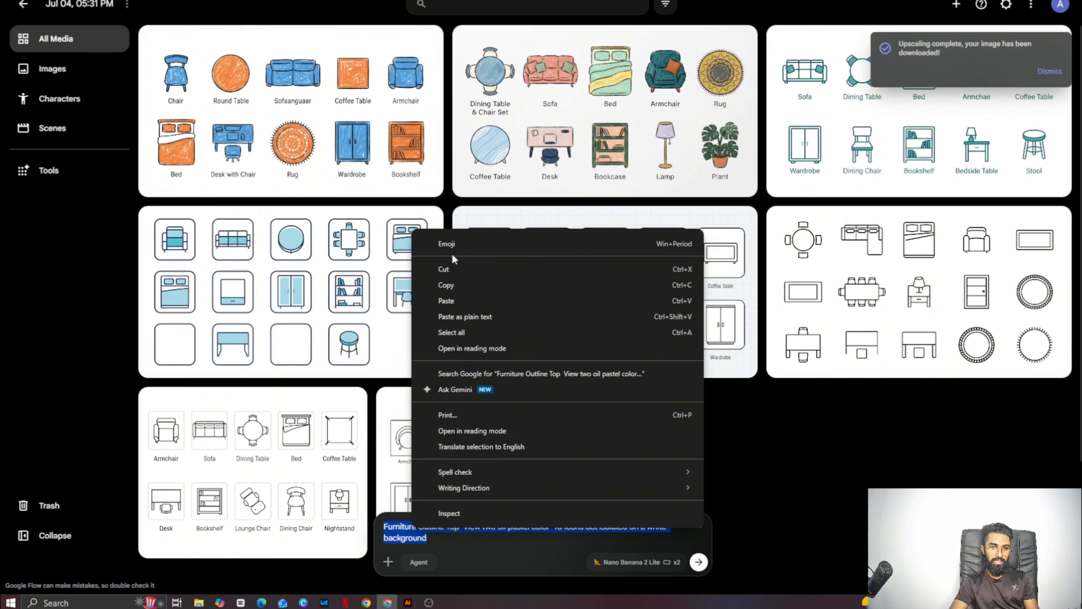
{"action": "left_click", "coordinate": [446, 284]}
- Return to ChatGPT, paste the furniture prompt between the quotation marks and send the request
{"action": "left_click", "coordinate": [366, 602]}
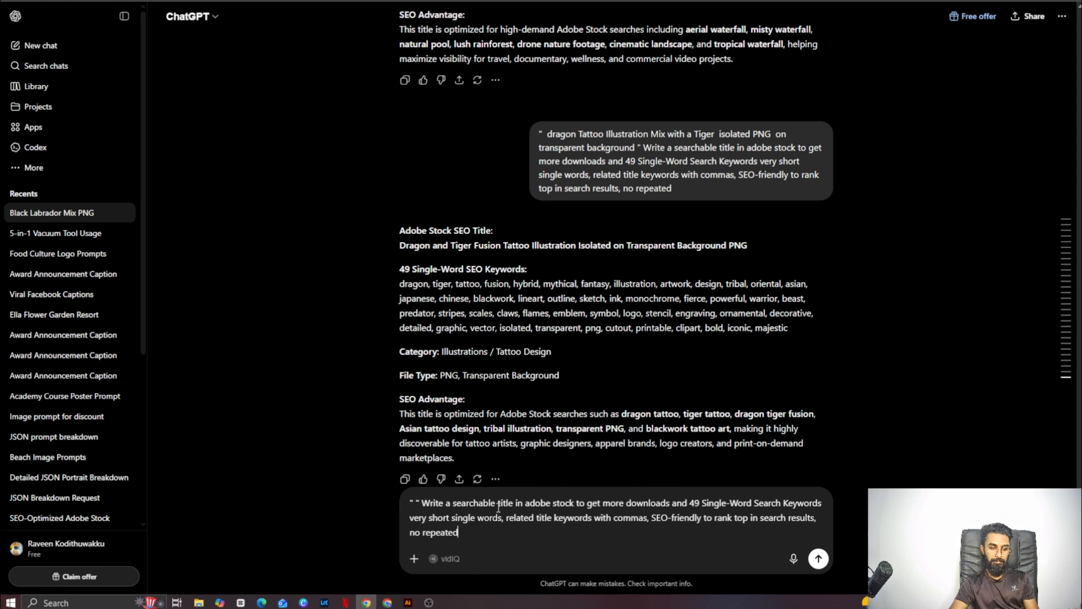
{"action": "right_click", "coordinate": [417, 502]}
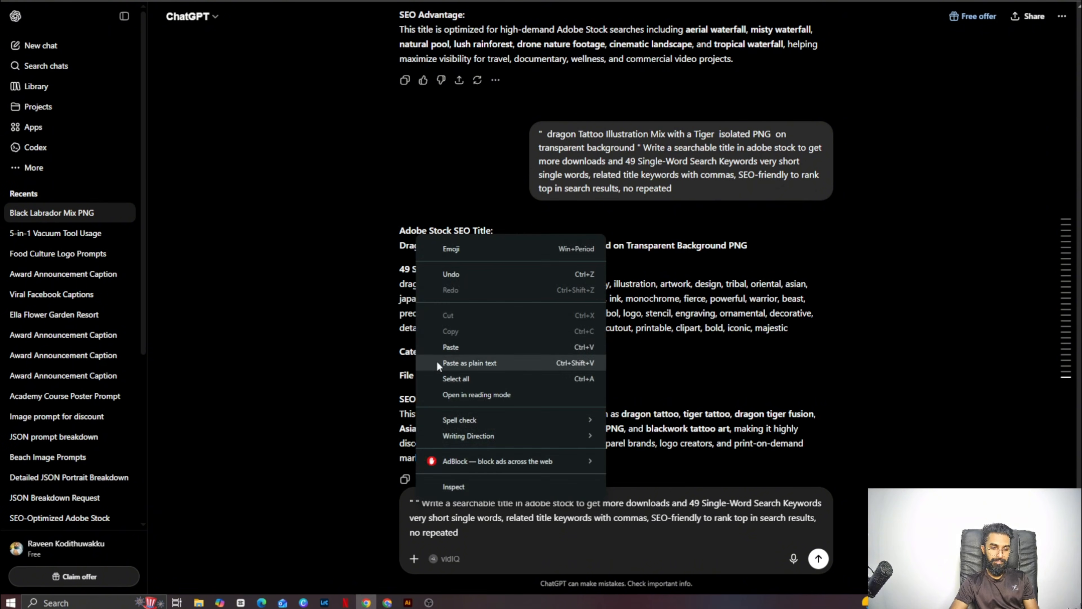
{"action": "left_click", "coordinate": [445, 346]}
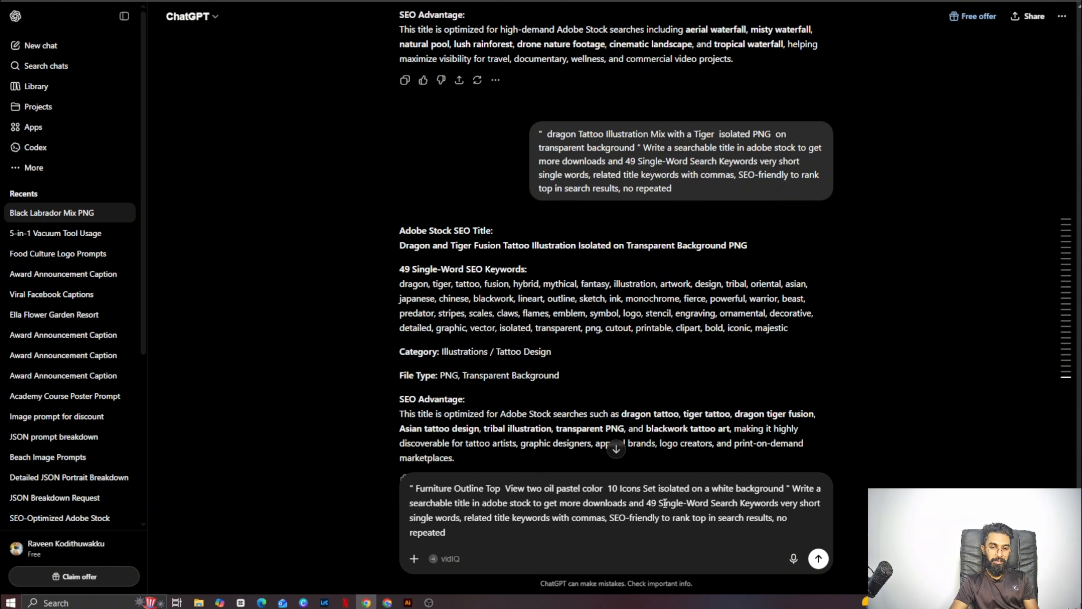
{"action": "left_click", "coordinate": [819, 559]}
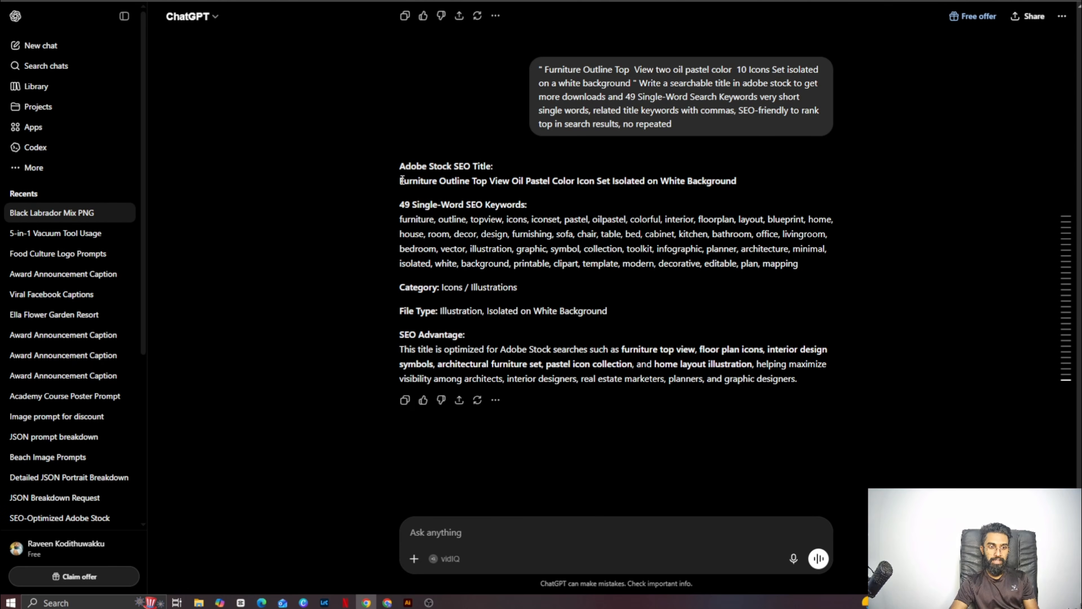
- Copy the generated title "Furniture Outline Top View Oil Pastel Color Icon Set Isolated on White Background"
{"action": "left_click_drag", "start_coordinate": [402, 181], "coordinate": [734, 182]}
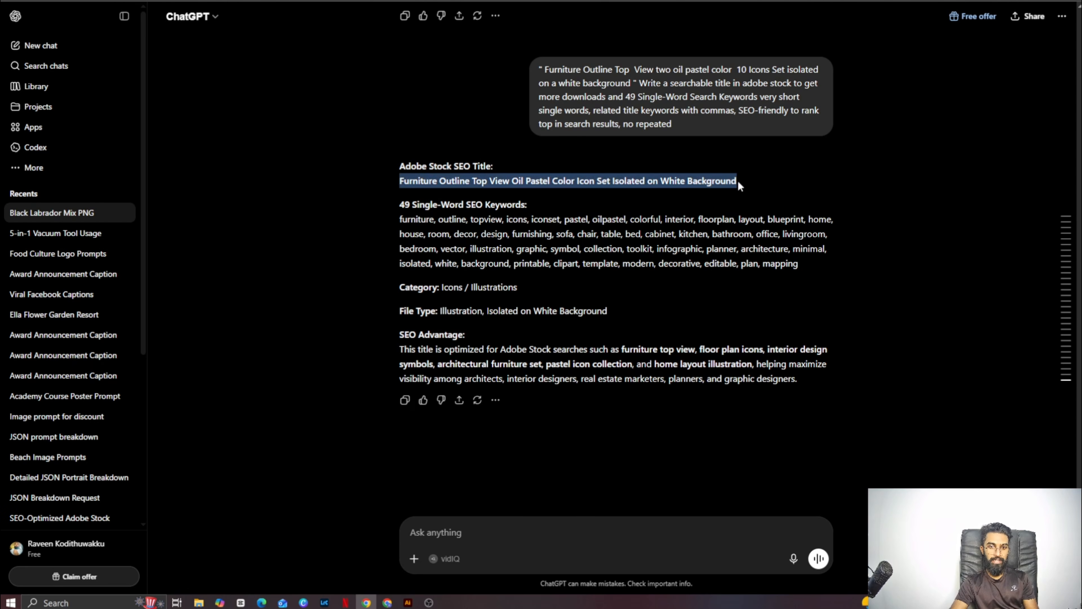
{"action": "right_click", "coordinate": [723, 178]}
{"action": "left_click", "coordinate": [725, 182]}
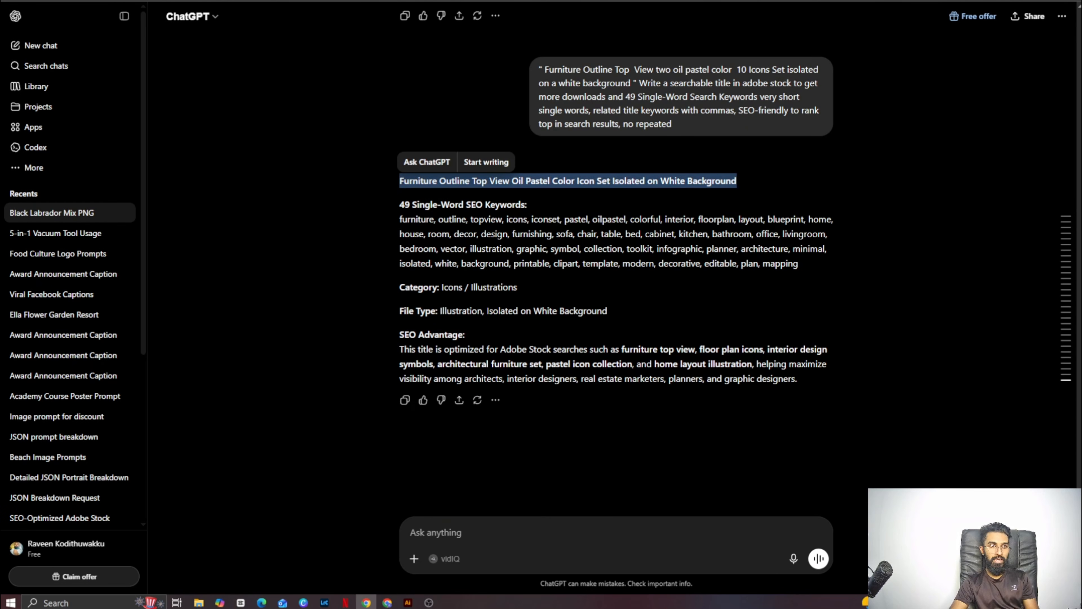
- Open the Adobe Stock contributor dashboard in a new browser tab and open the public portfolio page from it
{"action": "key", "text": "ctrl+t"}
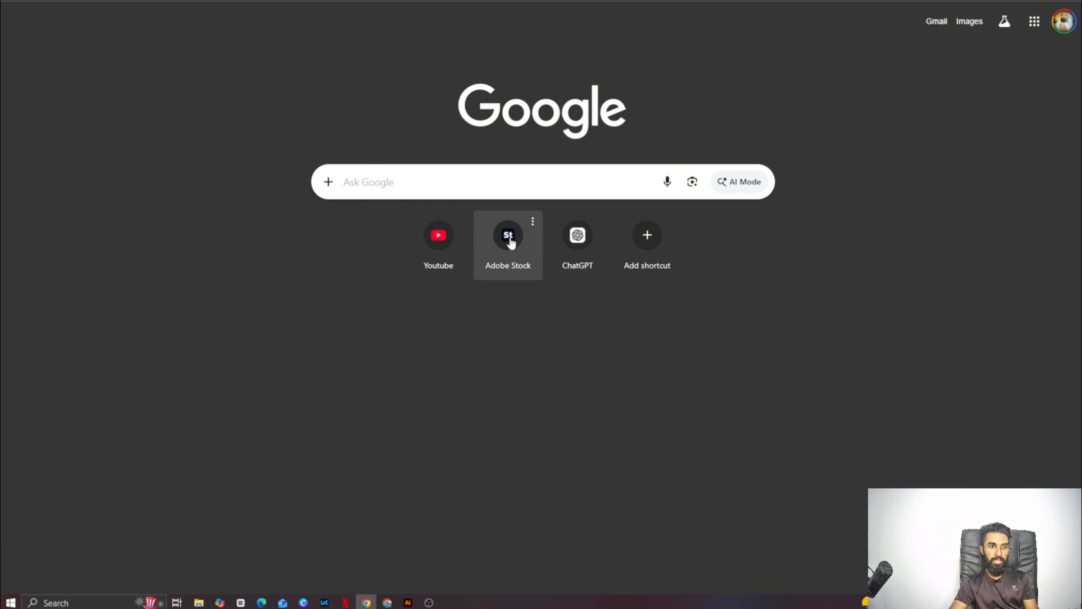
{"action": "left_click", "coordinate": [510, 238]}
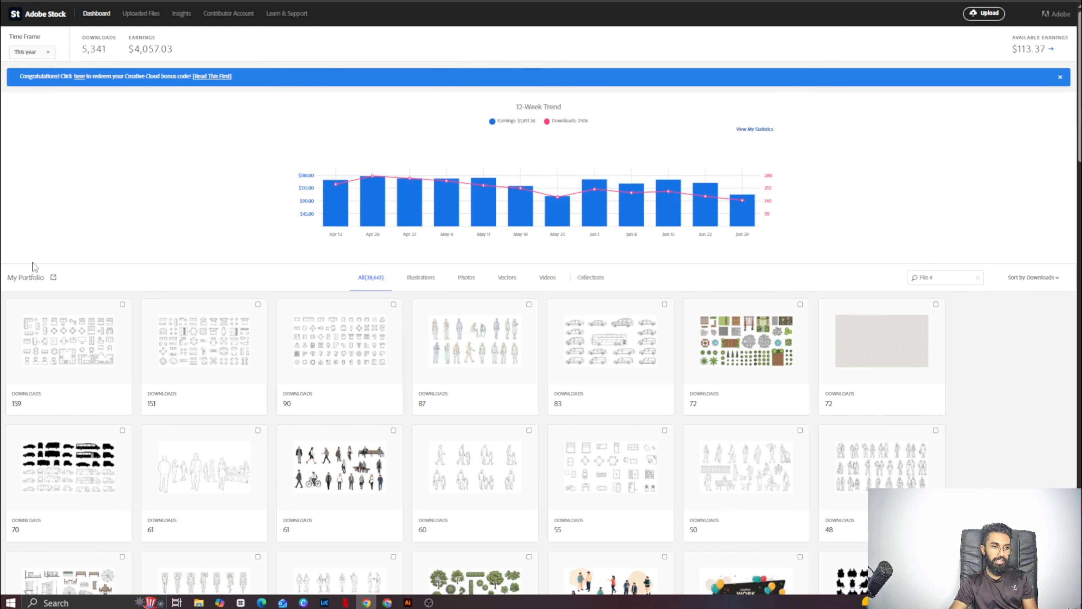
{"action": "left_click", "coordinate": [52, 277]}
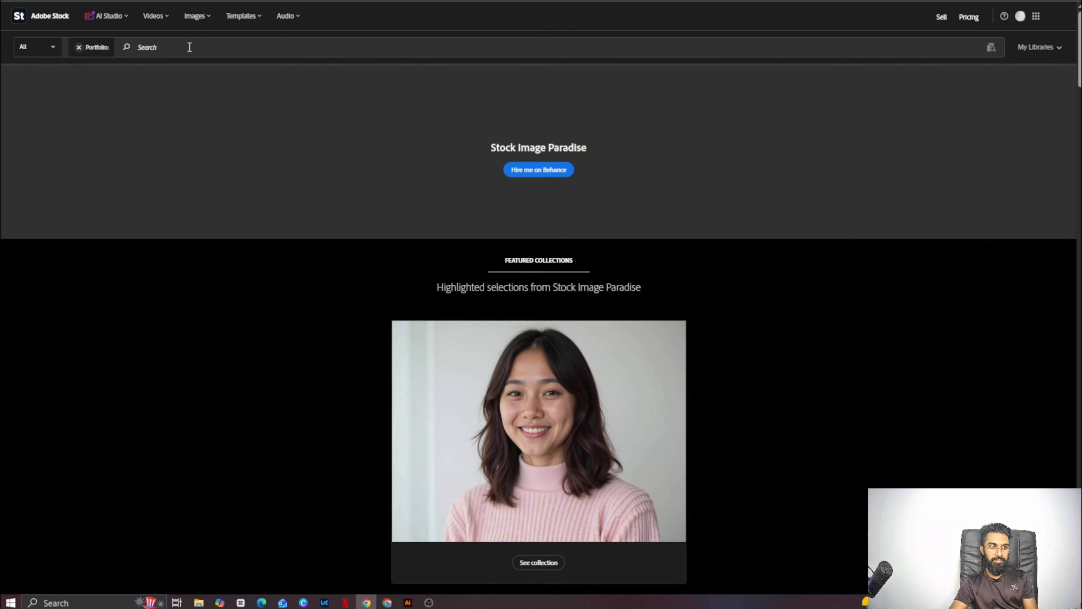
- Remove the portfolio filter, search all of Adobe Stock for "oil pastel icon set" and browse the results
{"action": "key", "text": "BackSpace"}
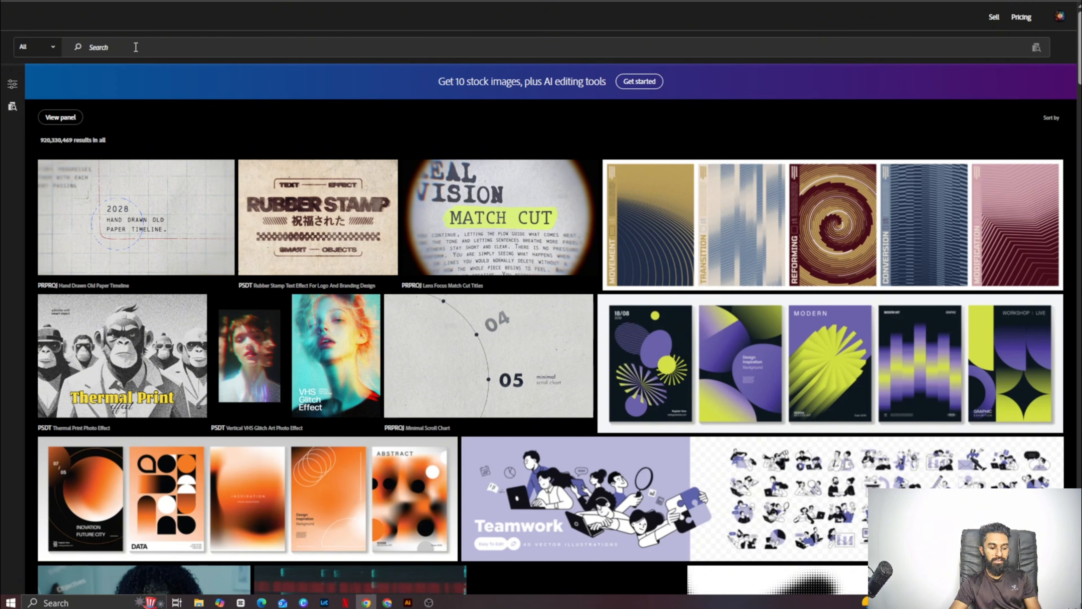
{"action": "type", "text": "oi"}
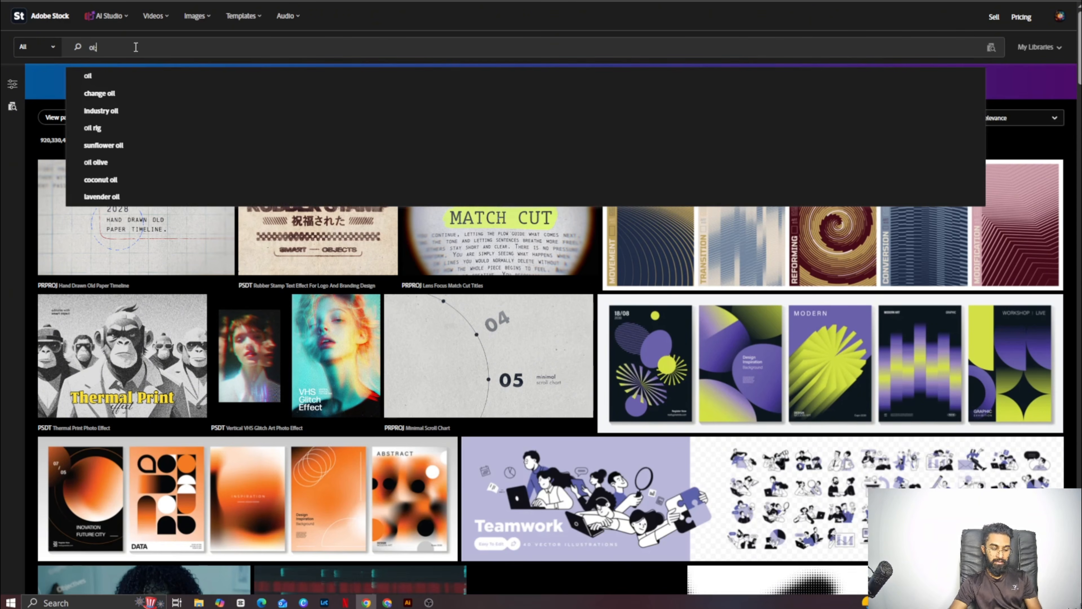
{"action": "type", "text": "l pastel"}
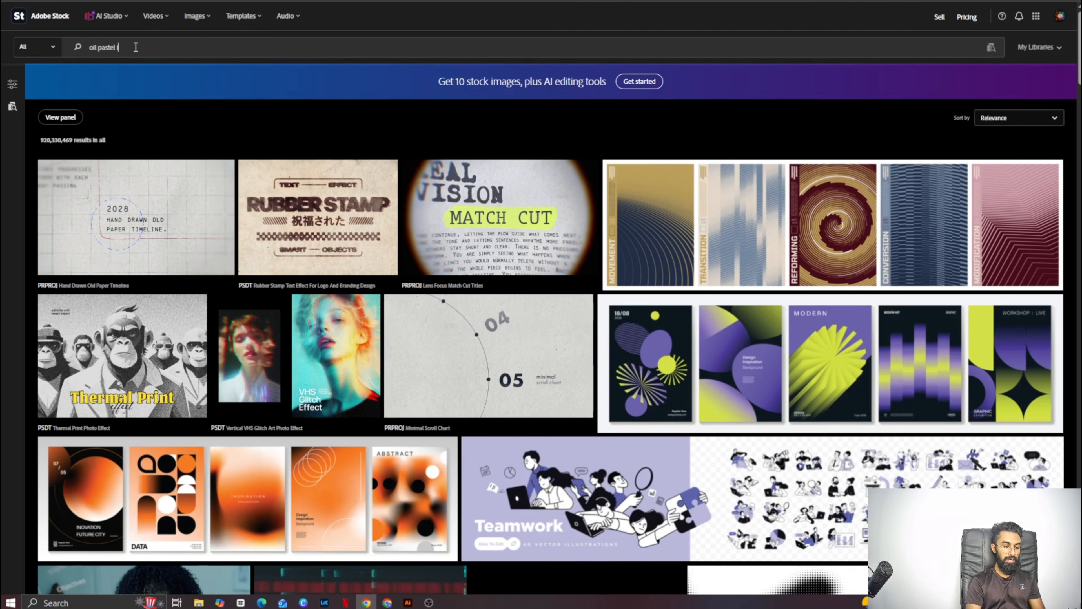
{"action": "type", "text": " icon set"}
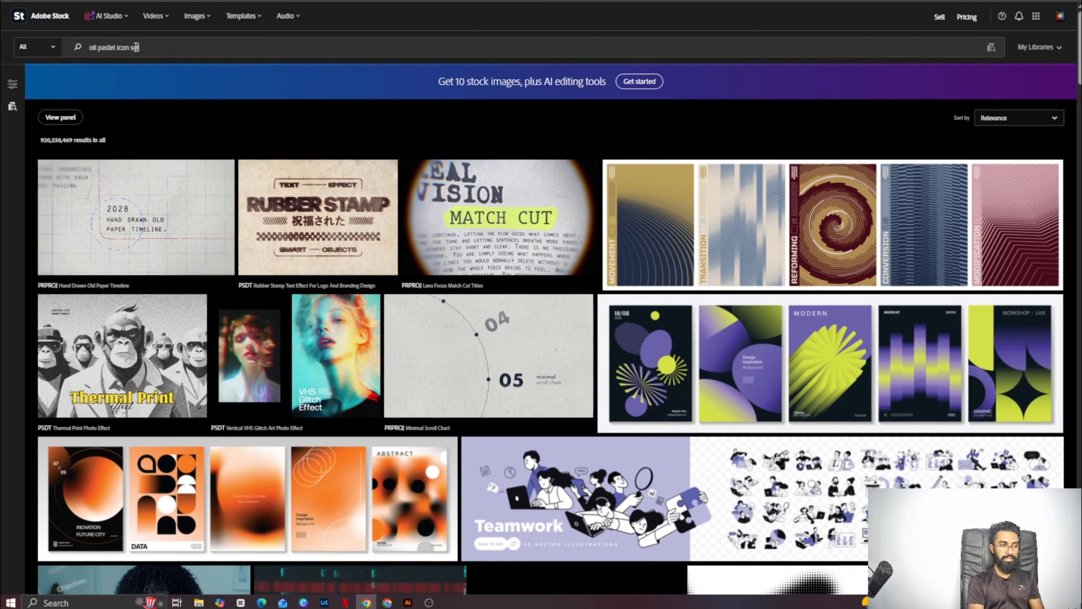
{"action": "key", "text": "Return"}
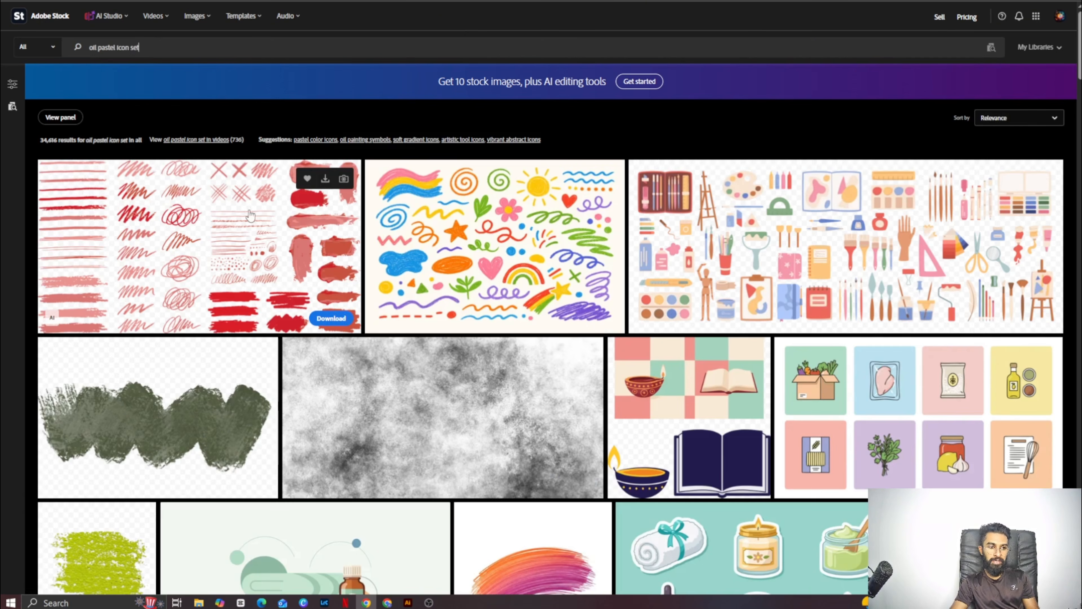
{"action": "scroll", "coordinate": [549, 314], "scroll_direction": "down", "scroll_amount": 20}
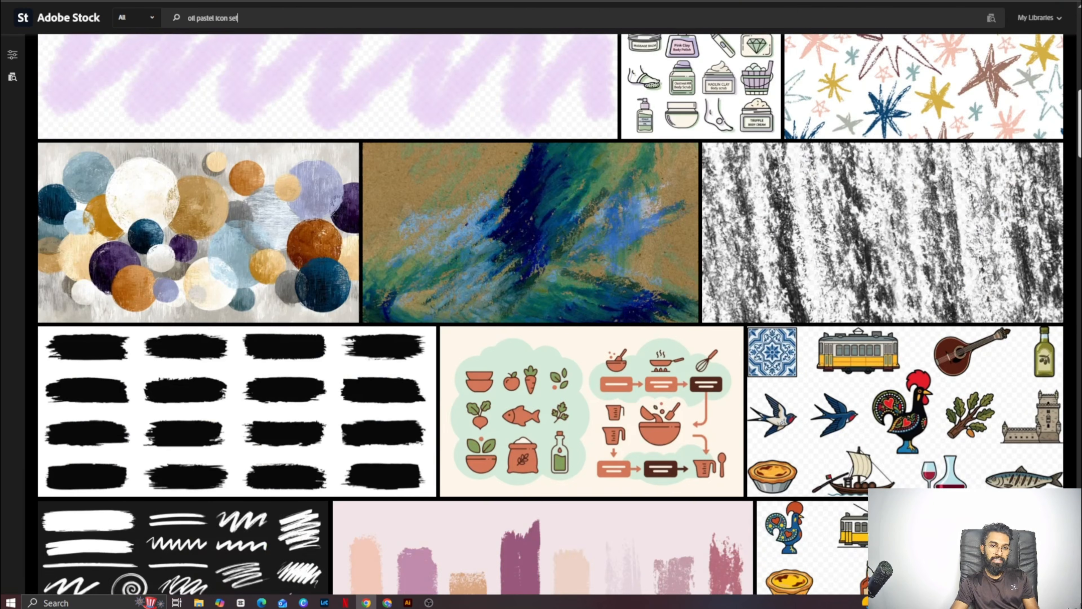
{"action": "scroll", "coordinate": [549, 314], "scroll_direction": "down", "scroll_amount": 5}
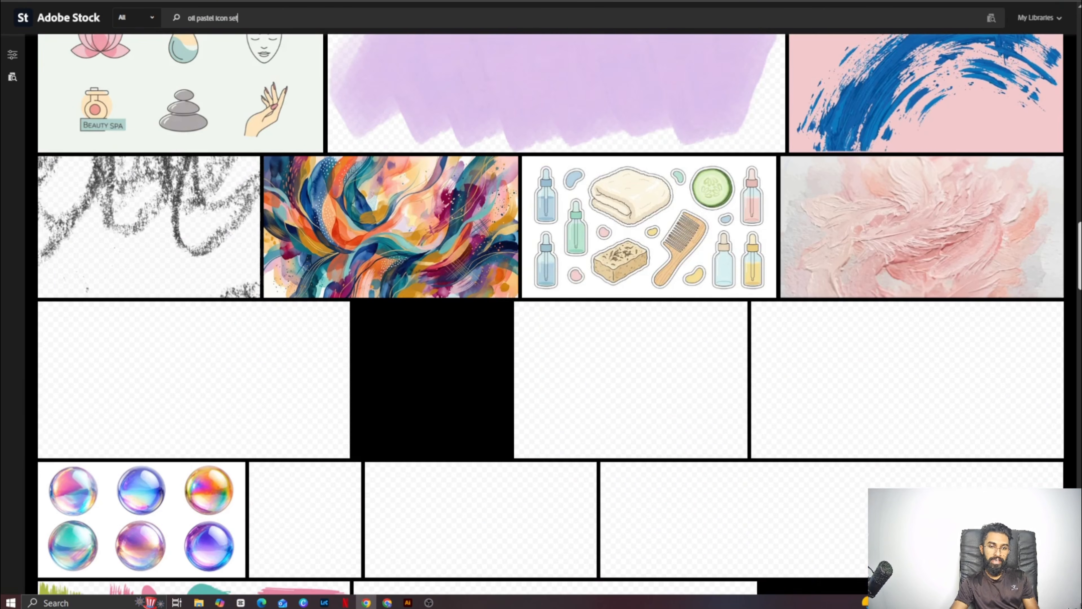
{"action": "scroll", "coordinate": [550, 314], "scroll_direction": "down", "scroll_amount": 3}
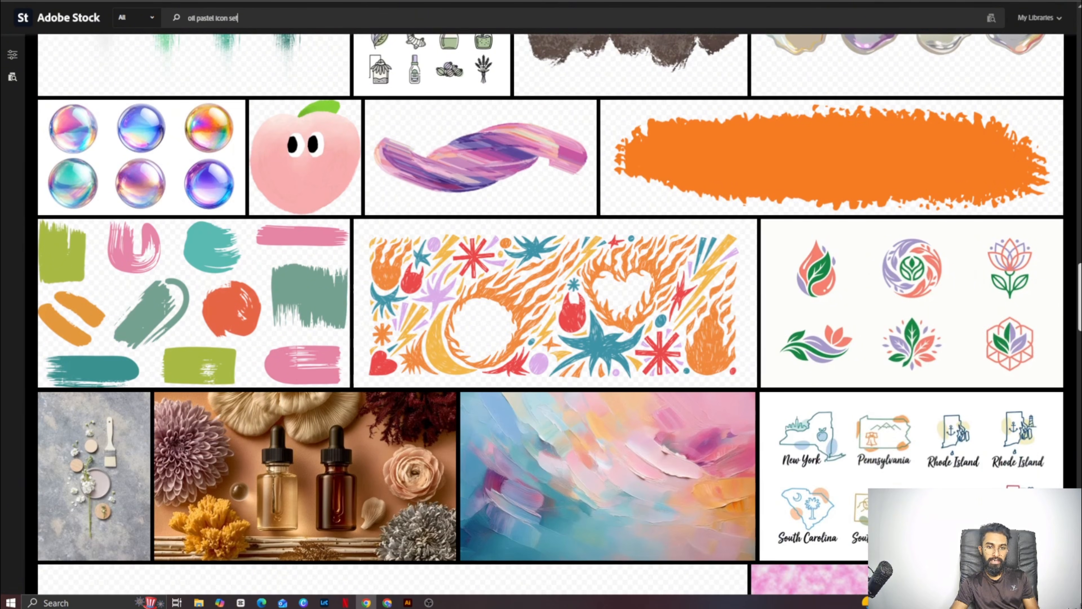
{"action": "scroll", "coordinate": [51, 43], "scroll_direction": "up", "scroll_amount": 20}
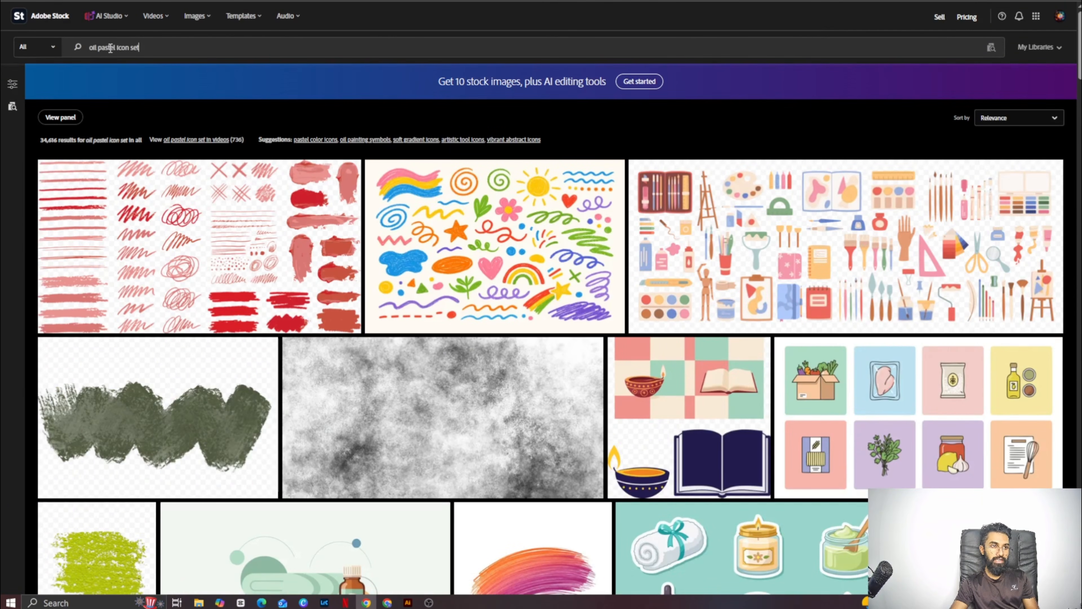
- Change the Adobe Stock search to "watercolor icon set" and look through the results
{"action": "left_click_drag", "start_coordinate": [117, 47], "coordinate": [64, 46]}
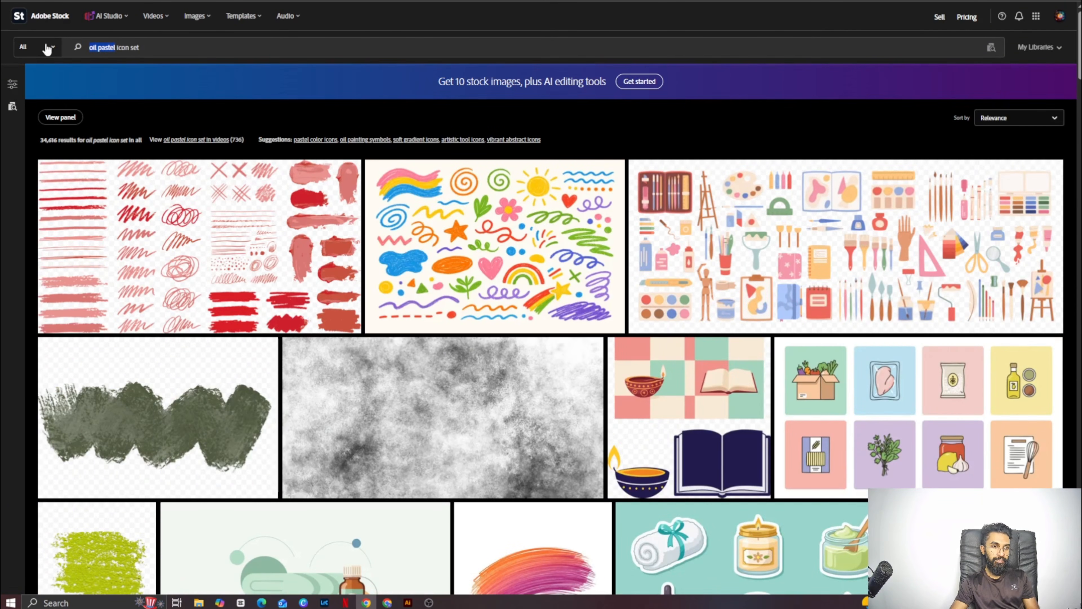
{"action": "key", "text": "BackSpace"}
{"action": "type", "text": "wa"}
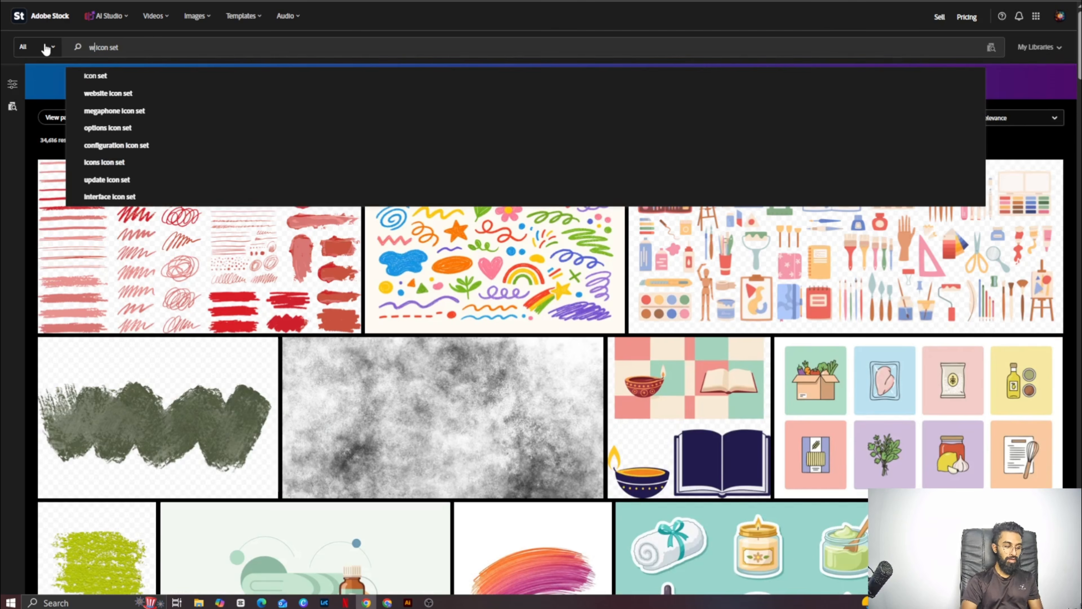
{"action": "type", "text": "t"}
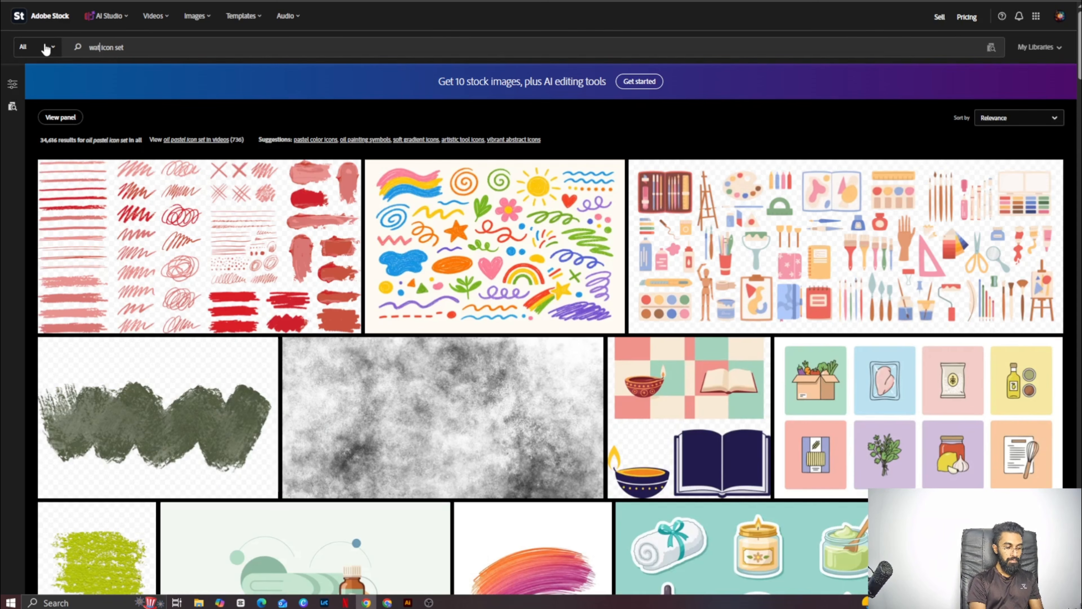
{"action": "type", "text": "ercolor"}
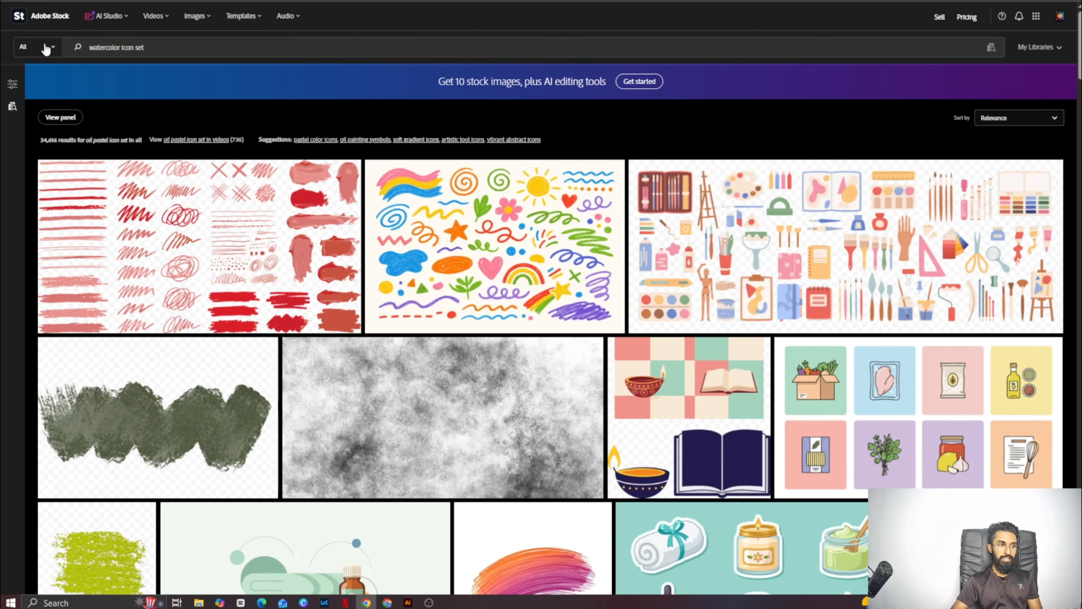
{"action": "key", "text": "Return"}
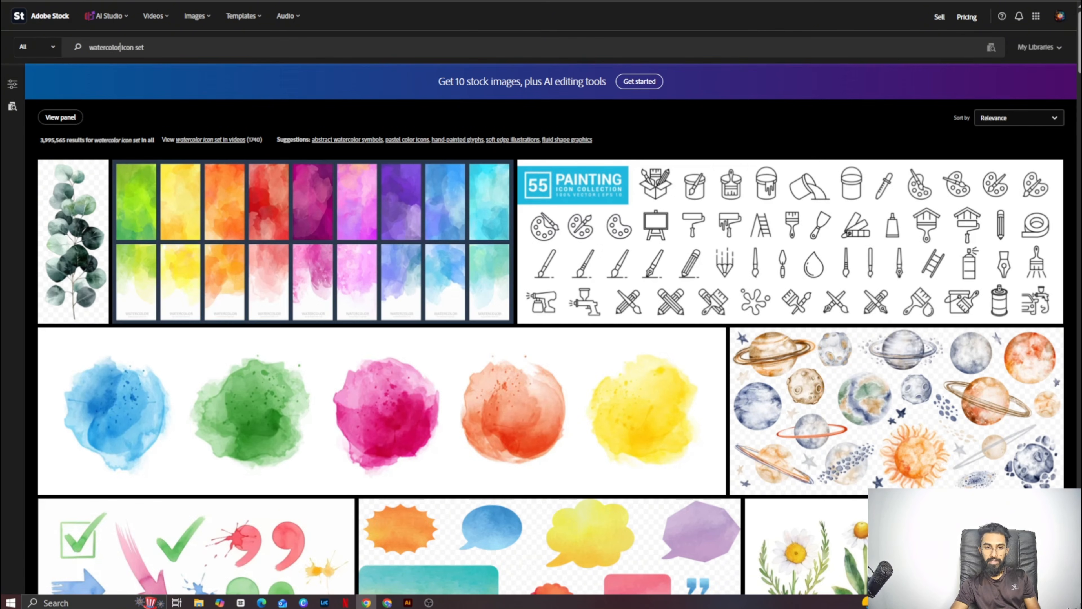
{"action": "scroll", "coordinate": [811, 57], "scroll_direction": "down", "scroll_amount": 7}
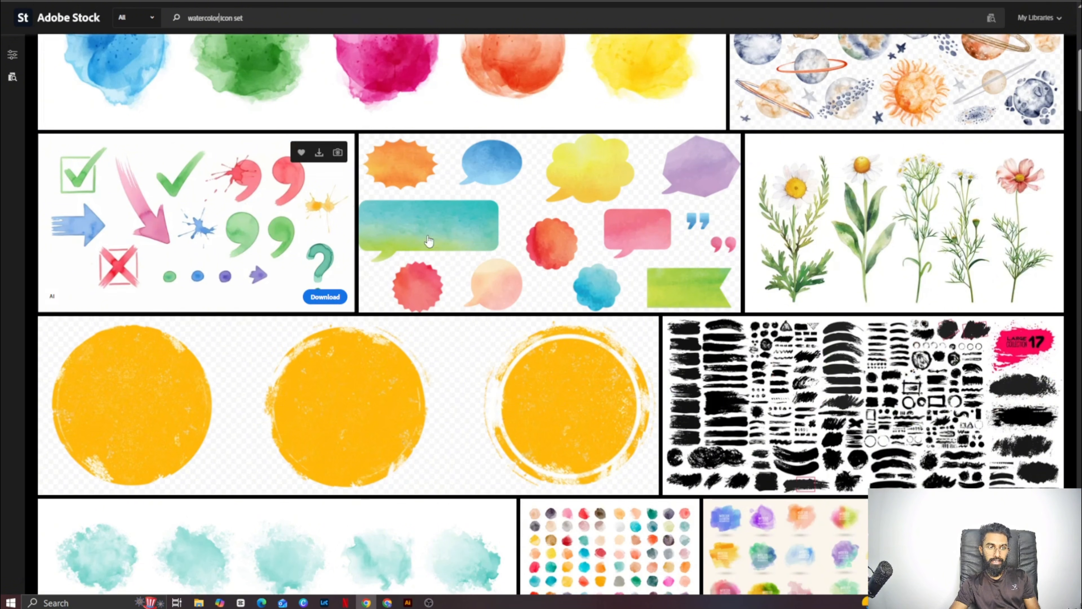
{"action": "scroll", "coordinate": [1072, 153], "scroll_direction": "down", "scroll_amount": 16}
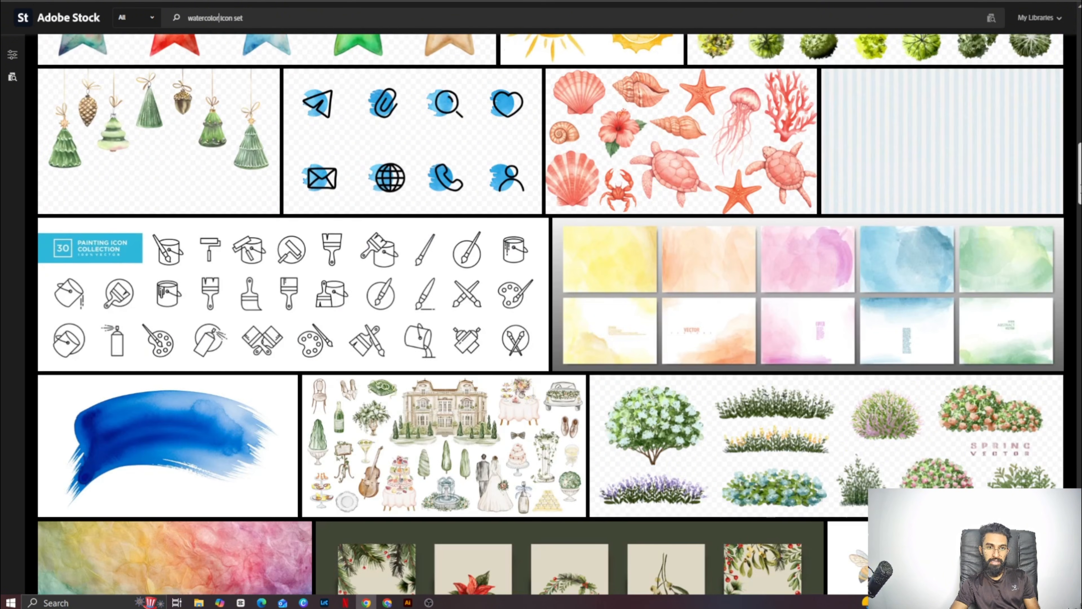
{"action": "left_click_drag", "start_coordinate": [1080, 188], "coordinate": [1065, 46]}
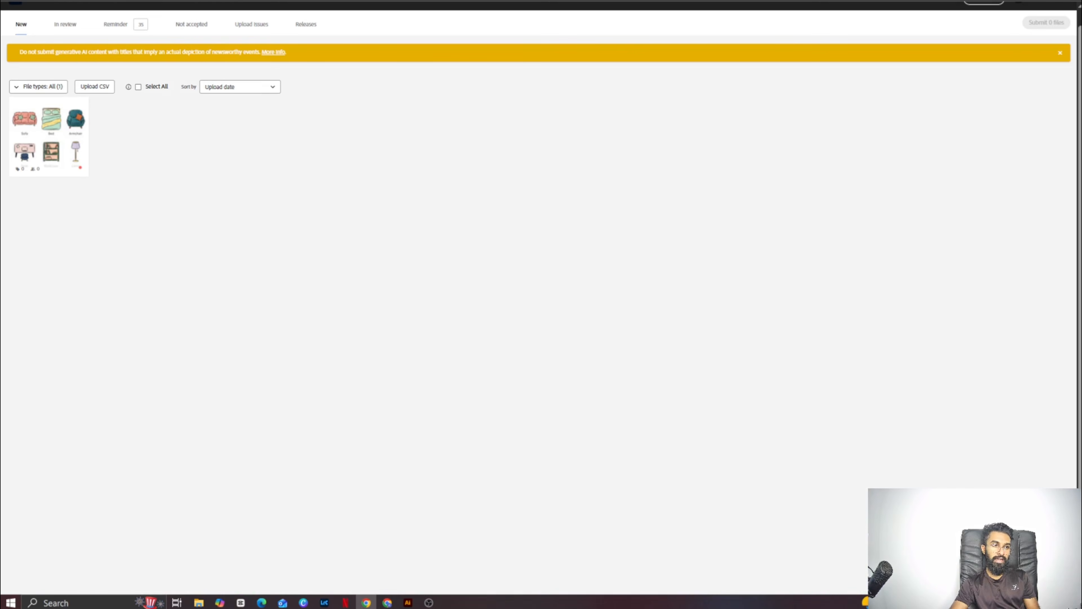
- Return to the contributor portal's new uploads and select the furniture icon vector to open its submission details
{"action": "mouse_move", "coordinate": [45, 143]}
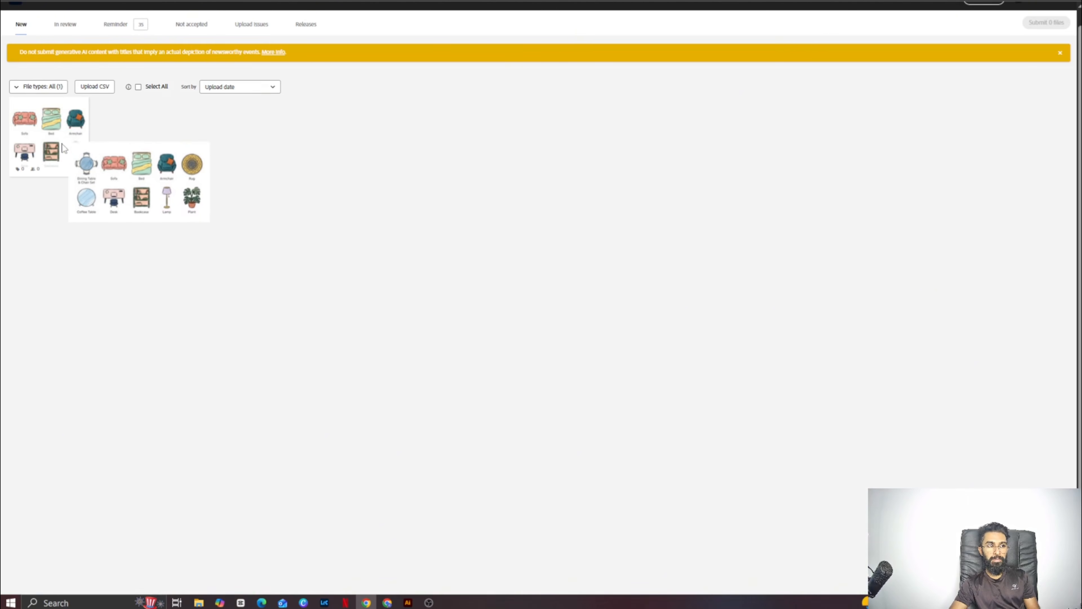
{"action": "left_click", "coordinate": [47, 143]}
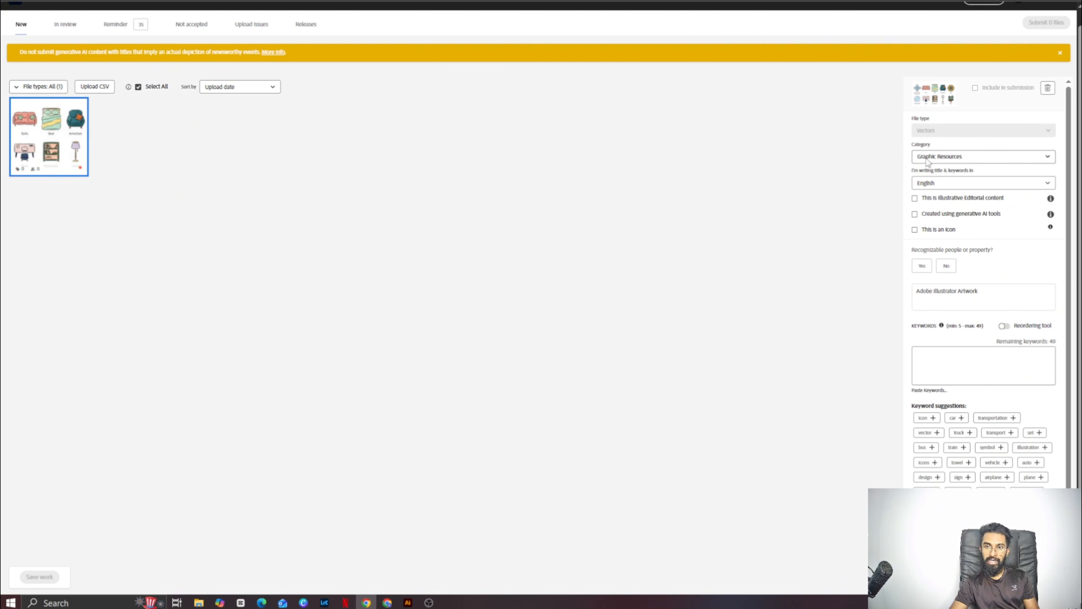
- Set the furniture vector's category to Buildings and Architecture and mark it as created using generative AI tools
{"action": "left_click", "coordinate": [974, 156]}
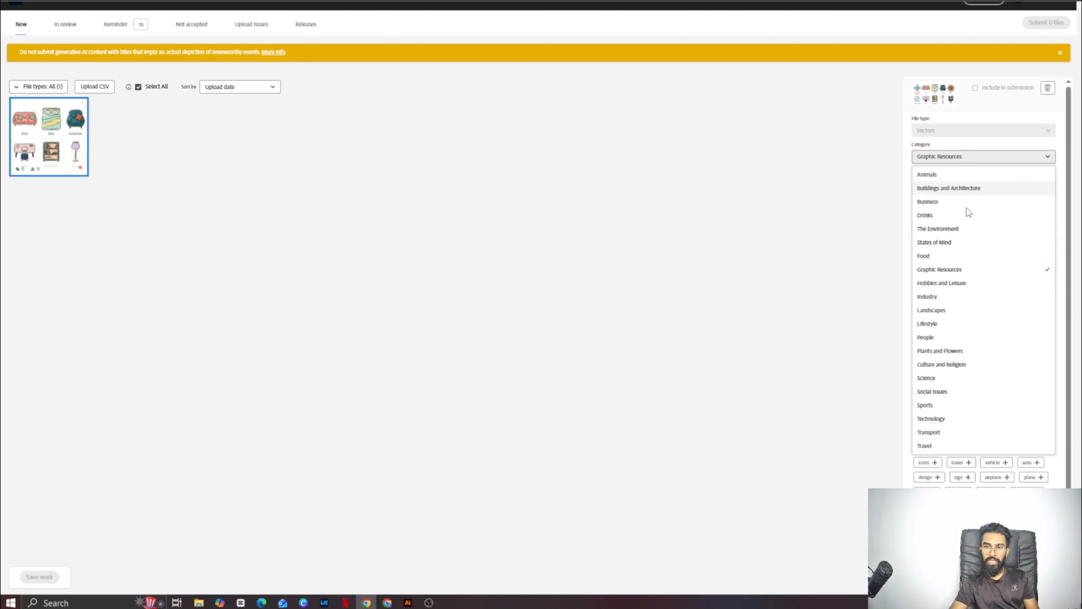
{"action": "left_click", "coordinate": [969, 189]}
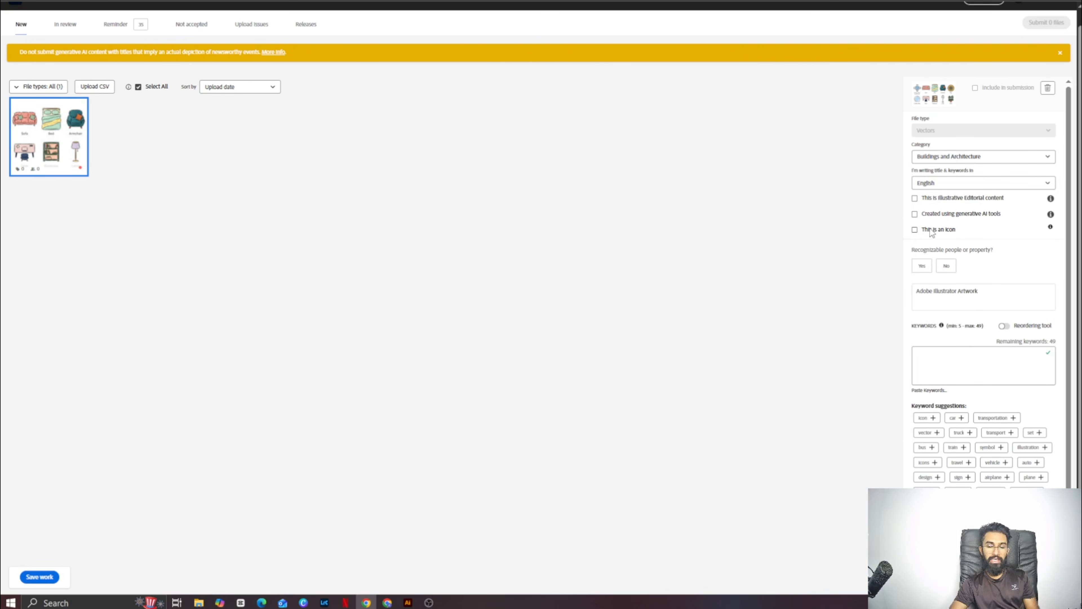
{"action": "left_click", "coordinate": [915, 214]}
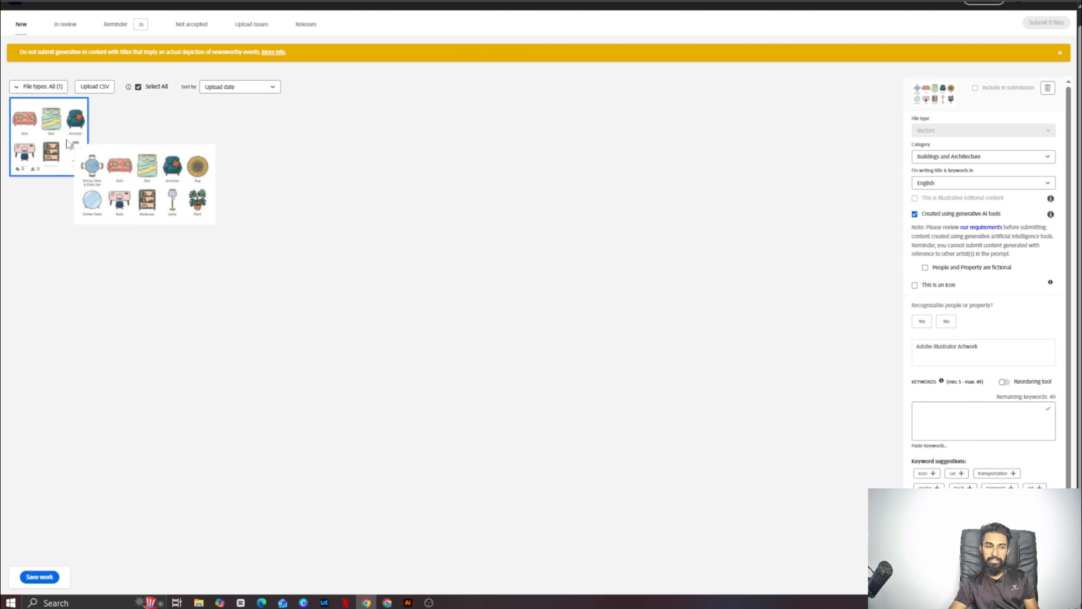
- Mark the file as an icon of the Icon Sheet type and answer No to recognizable people or property
{"action": "left_click", "coordinate": [914, 285]}
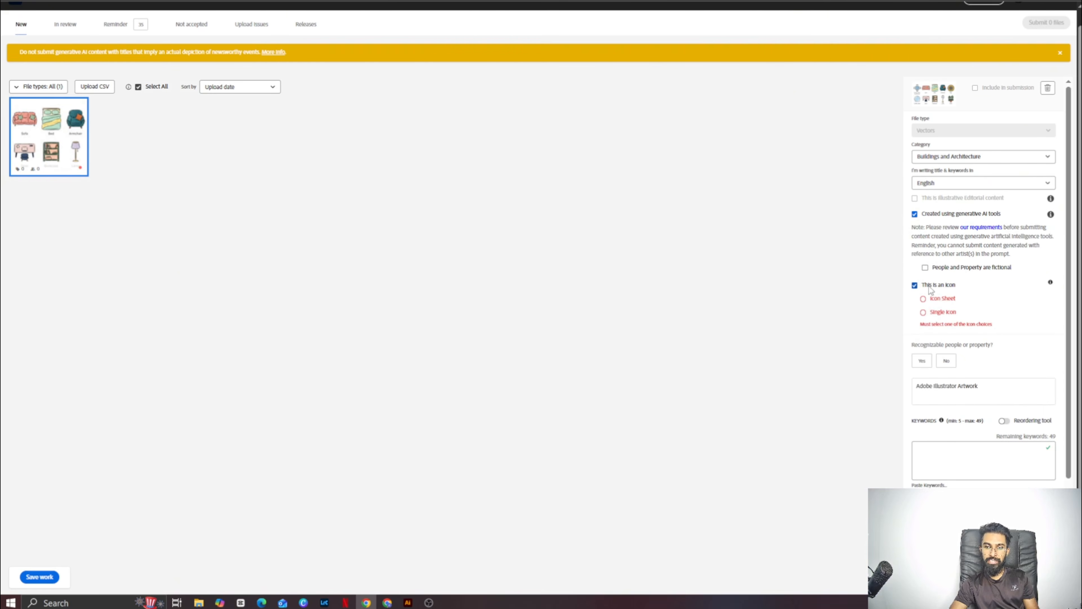
{"action": "left_click", "coordinate": [927, 299]}
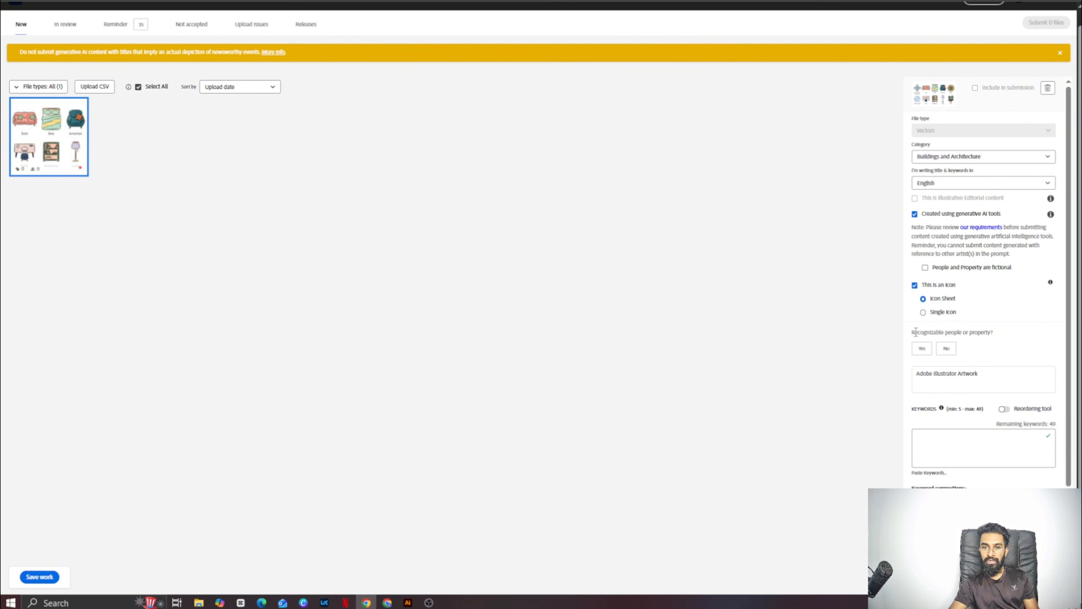
{"action": "left_click_drag", "start_coordinate": [913, 332], "coordinate": [985, 335]}
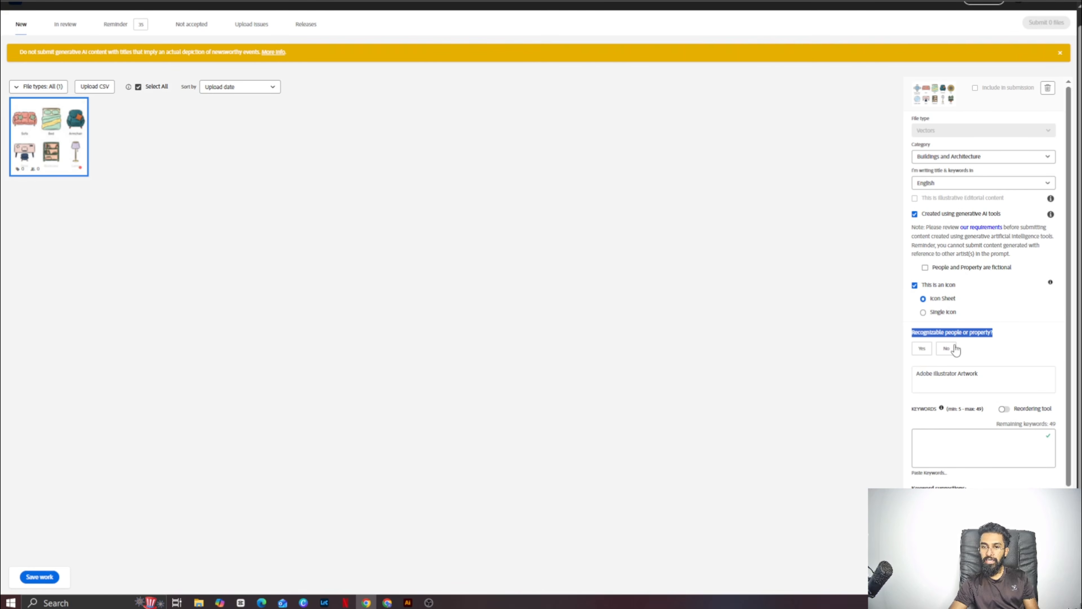
{"action": "left_click", "coordinate": [947, 348]}
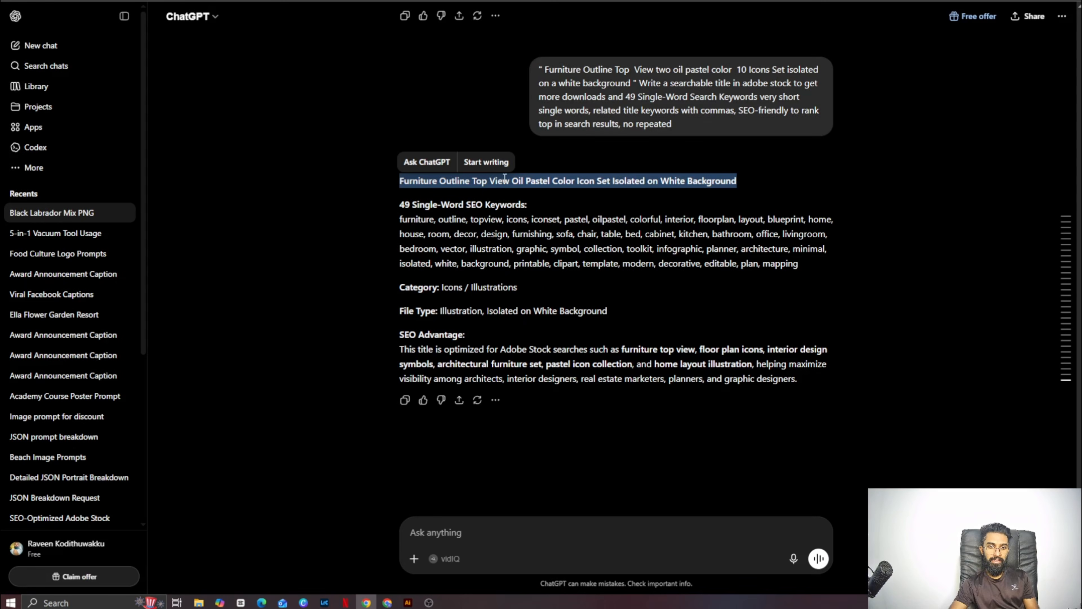
- Replace the file's title with ChatGPT's title, "Furniture Outline Top View Oil Pastel Color Icon Set Isolated on White Background"
{"action": "right_click", "coordinate": [505, 177]}
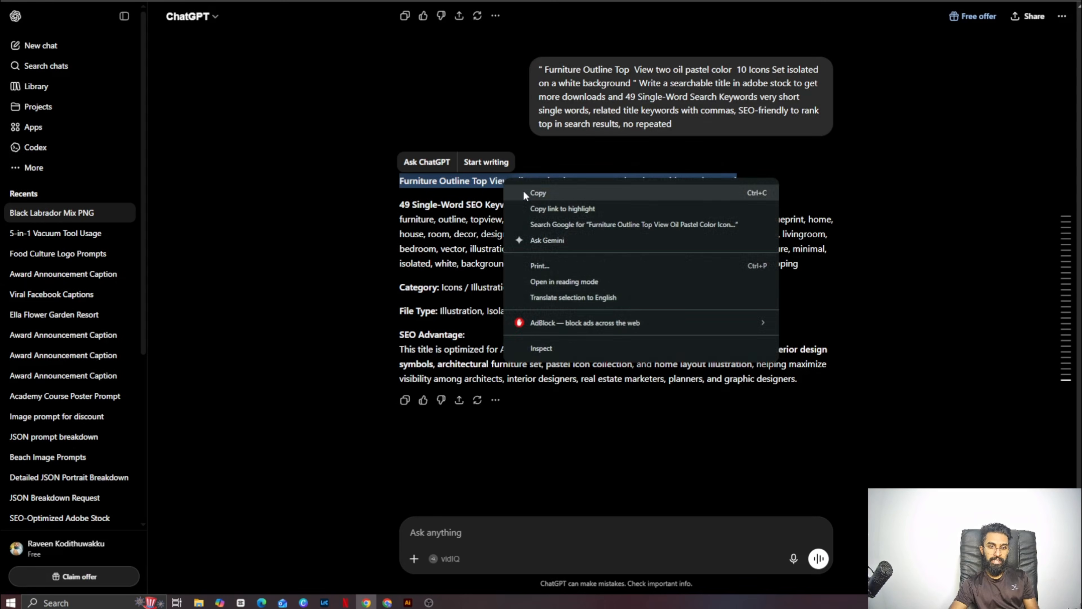
{"action": "left_click", "coordinate": [517, 189]}
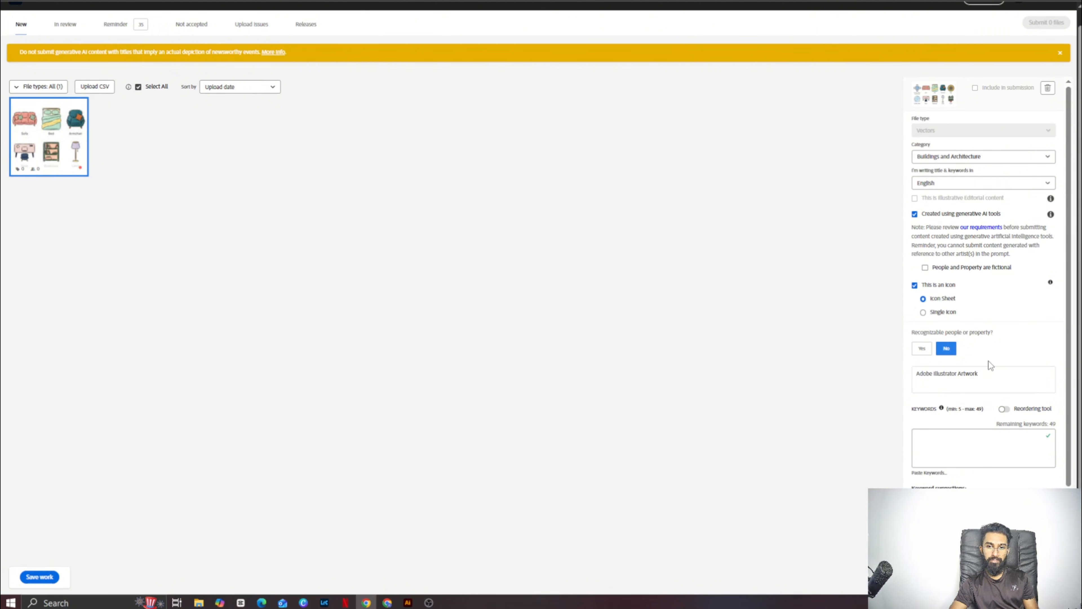
{"action": "left_click_drag", "start_coordinate": [988, 374], "coordinate": [881, 374]}
{"action": "right_click", "coordinate": [949, 375]}
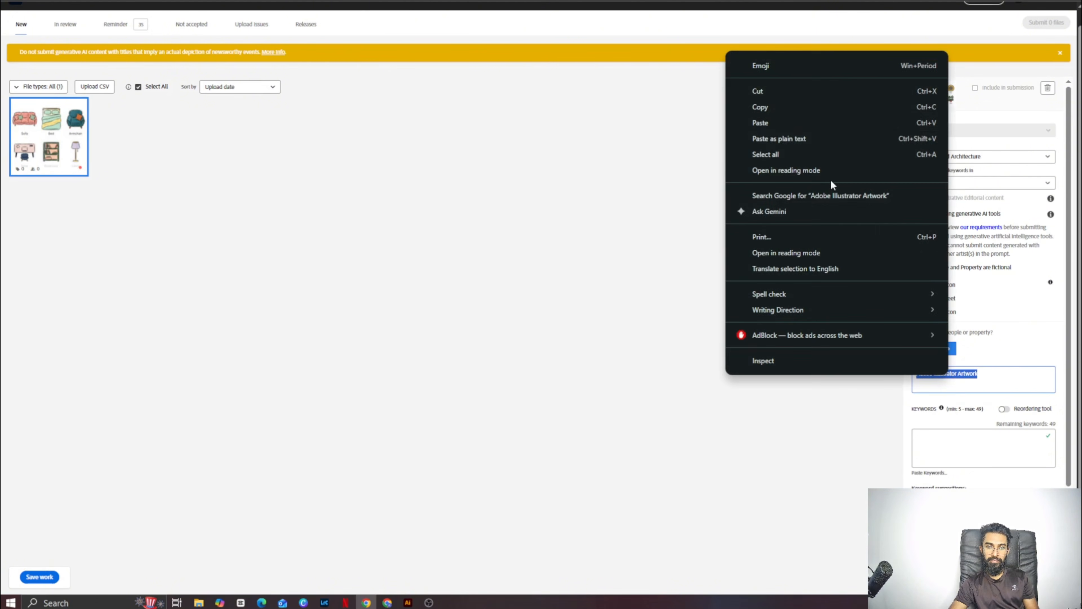
{"action": "left_click", "coordinate": [805, 136]}
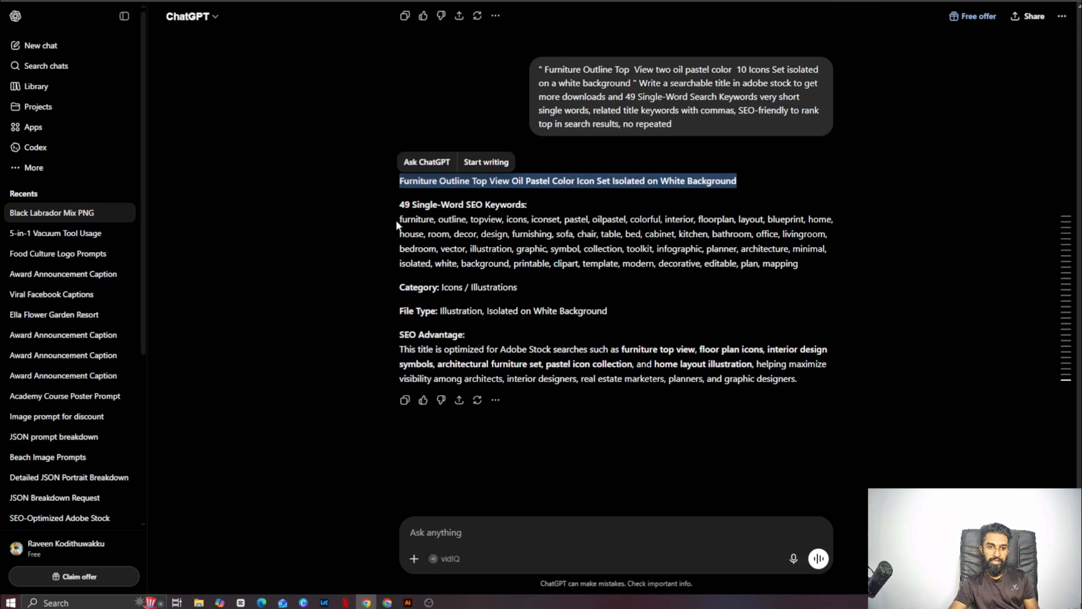
- Copy the 49 single-word keywords from the ChatGPT answer into the file's keywords on Adobe Stock and save the work
{"action": "left_click_drag", "start_coordinate": [397, 225], "coordinate": [836, 256]}
{"action": "right_click", "coordinate": [745, 242]}
{"action": "left_click", "coordinate": [785, 254]}
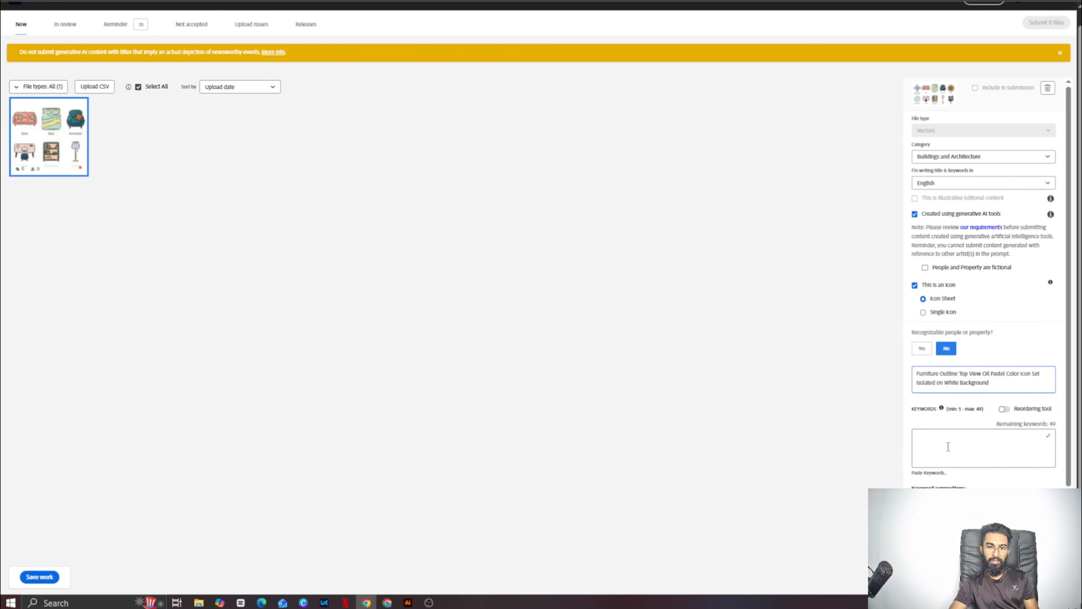
{"action": "right_click", "coordinate": [948, 446]}
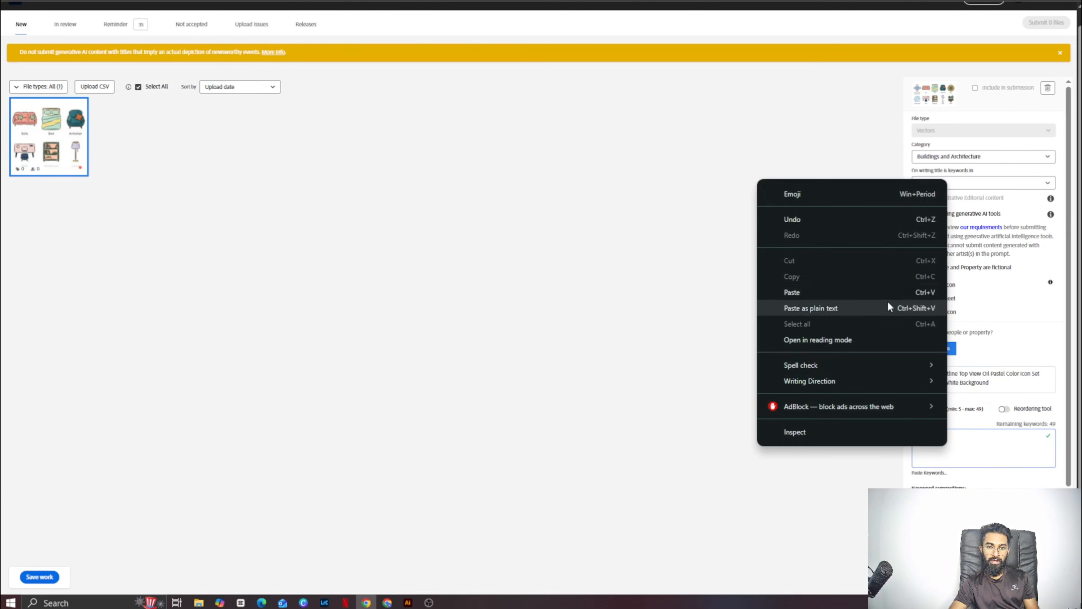
{"action": "left_click", "coordinate": [873, 296]}
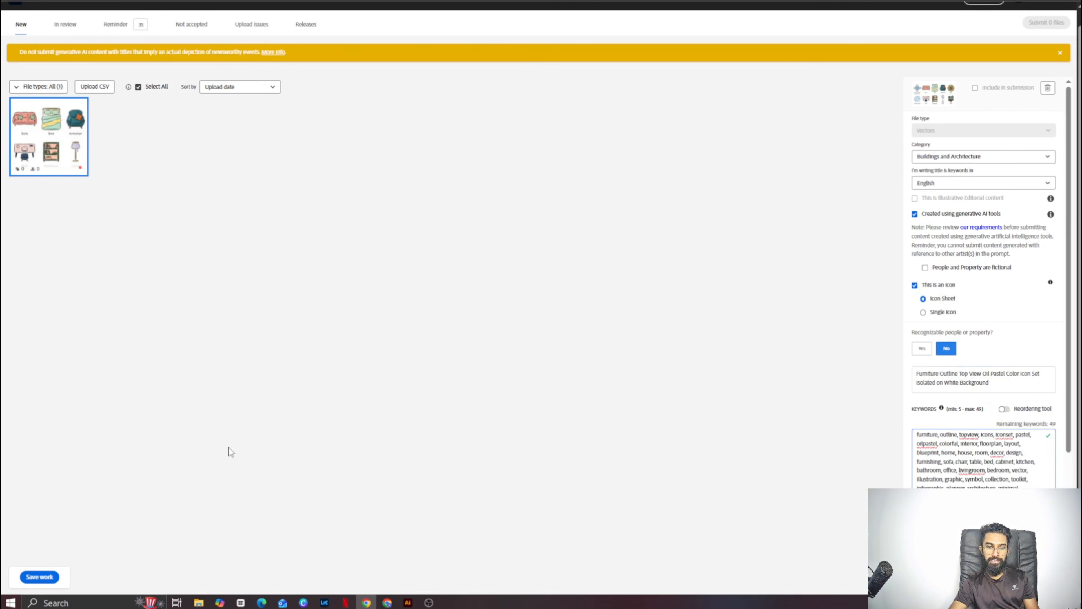
{"action": "left_click", "coordinate": [39, 576]}
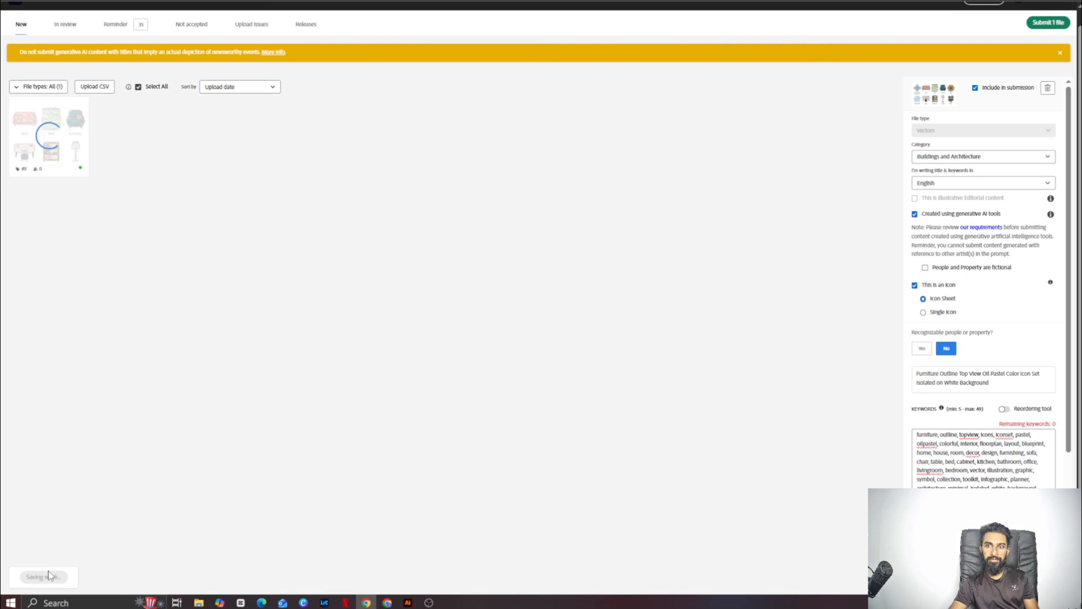
- Start submitting the file and accept both statements in the terms and conditions
{"action": "left_click", "coordinate": [1040, 24]}
{"action": "left_click", "coordinate": [432, 91]}
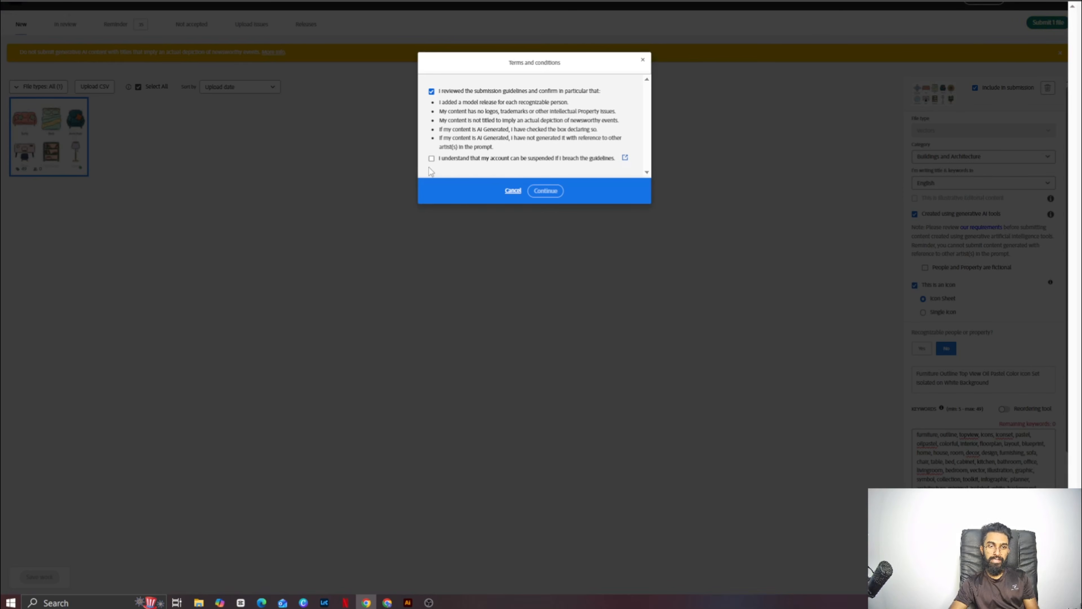
{"action": "left_click", "coordinate": [431, 158]}
{"action": "left_click", "coordinate": [547, 191]}
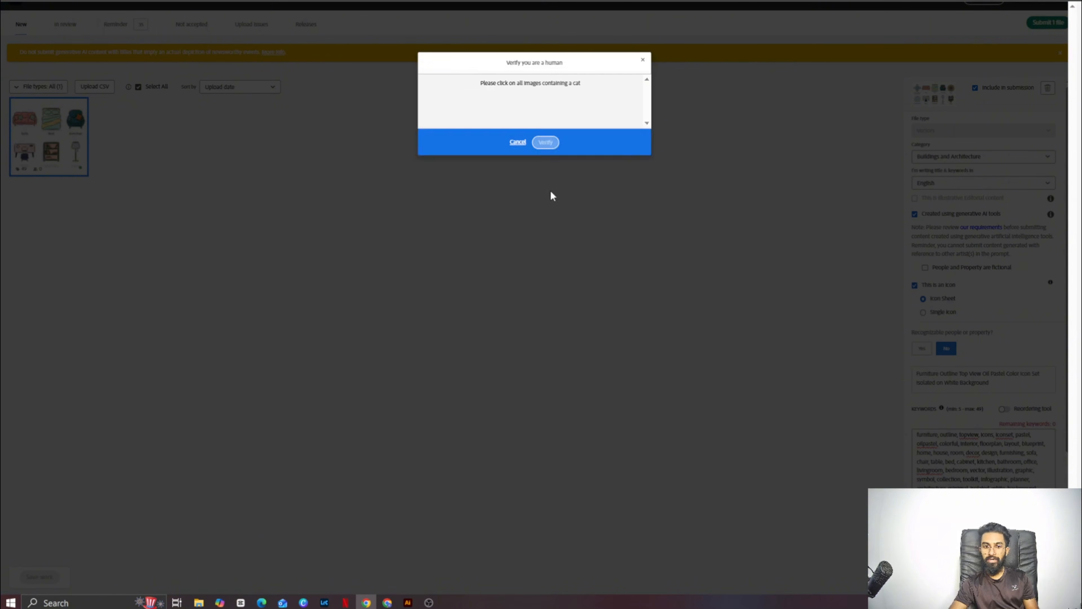
- Complete the human verification by selecting all four cat images, and submit the furniture icon vector for review
{"action": "left_click", "coordinate": [475, 195]}
{"action": "left_click", "coordinate": [530, 204]}
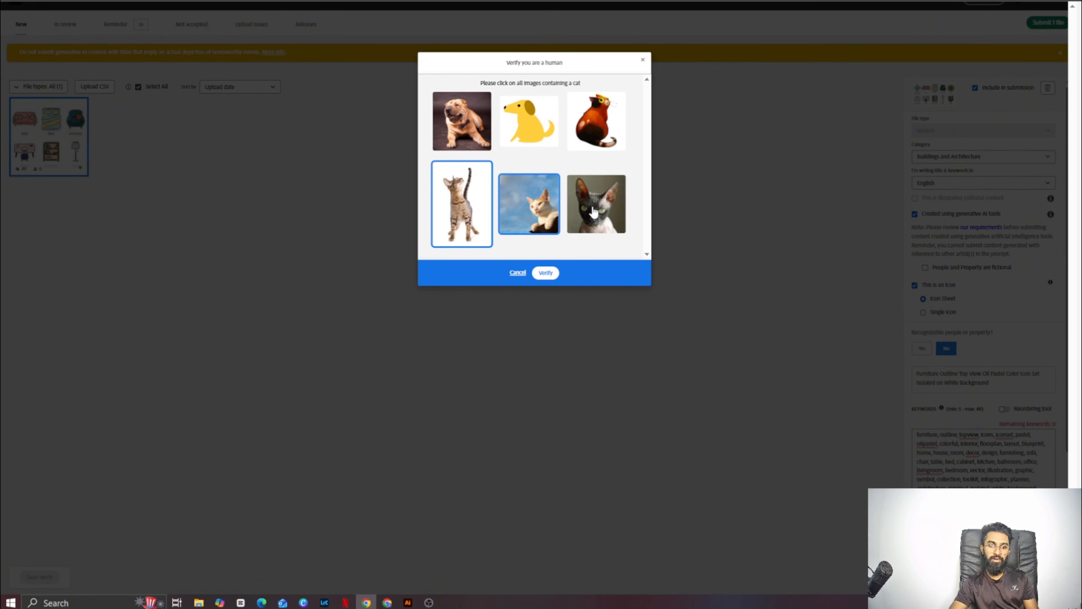
{"action": "left_click", "coordinate": [594, 213]}
{"action": "left_click", "coordinate": [597, 138]}
{"action": "left_click", "coordinate": [547, 274]}
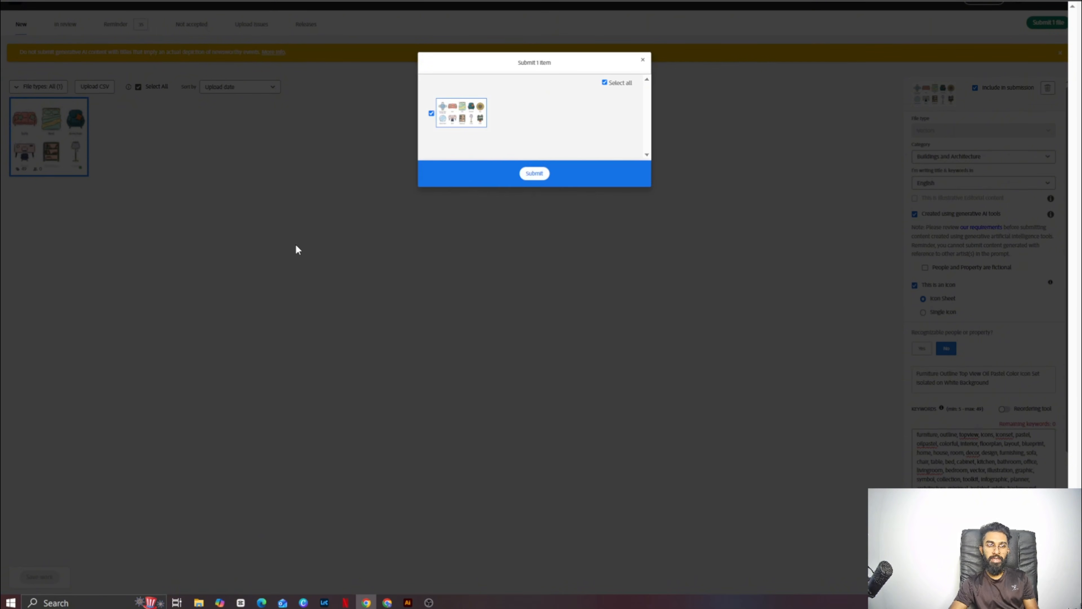
{"action": "left_click", "coordinate": [530, 172]}
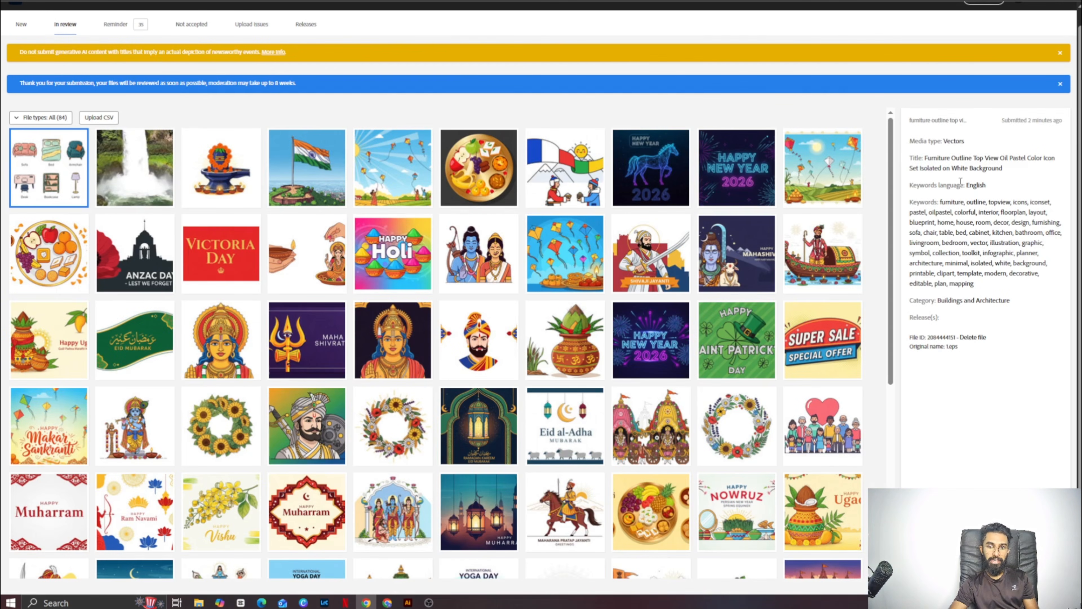
- Return to the contributor dashboard and look through the portfolio files sorted by downloads
{"action": "scroll", "coordinate": [1079, 49], "scroll_direction": "up", "scroll_amount": 1}
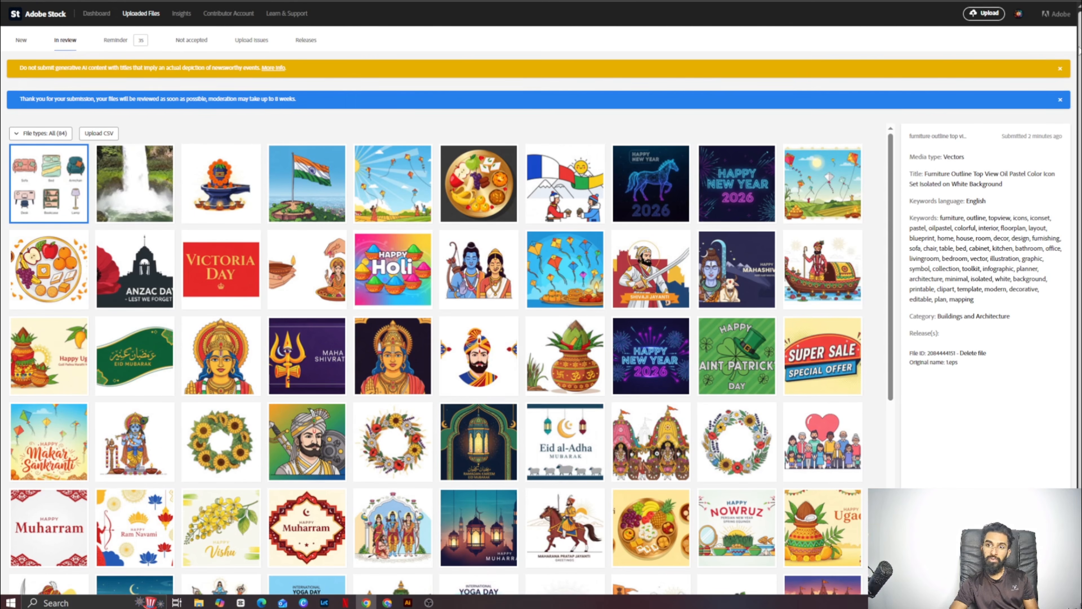
{"action": "left_click", "coordinate": [97, 13]}
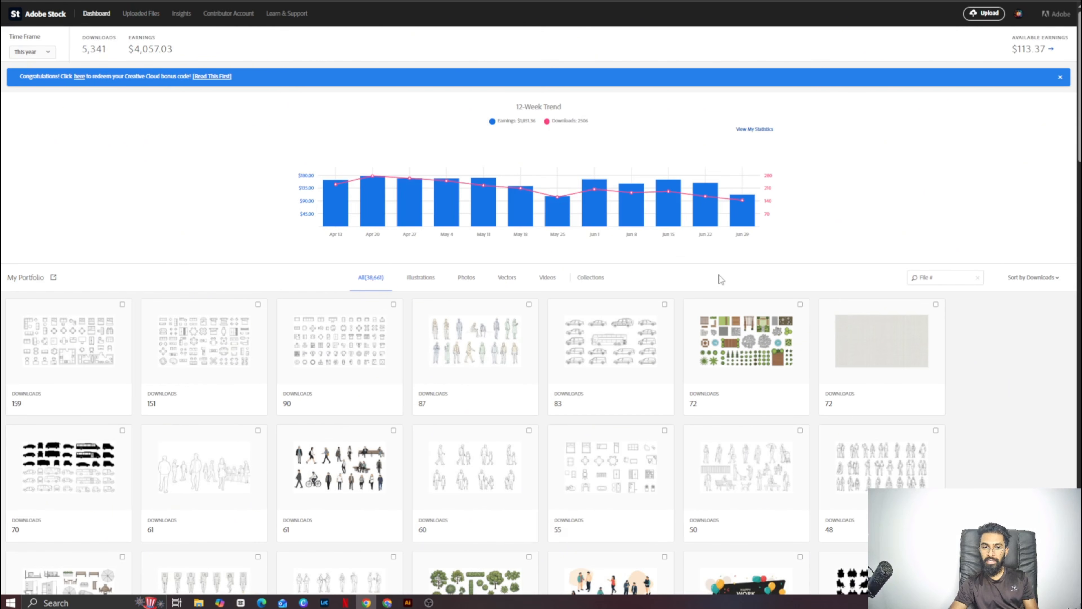
{"action": "left_click_drag", "start_coordinate": [1078, 130], "coordinate": [1051, 483]}
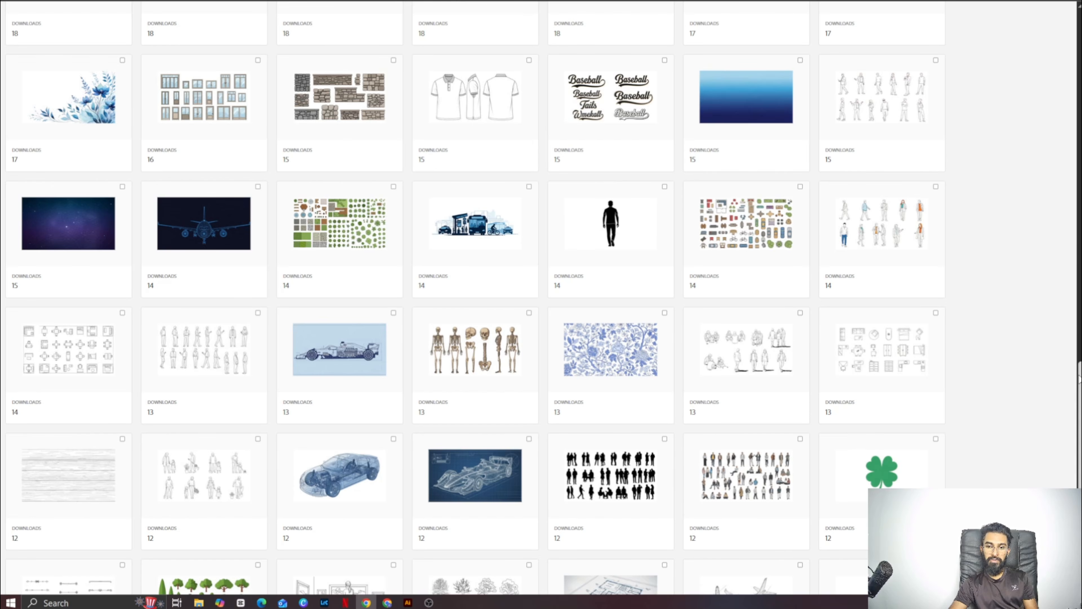
{"action": "left_click_drag", "start_coordinate": [1077, 367], "coordinate": [1049, 22]}
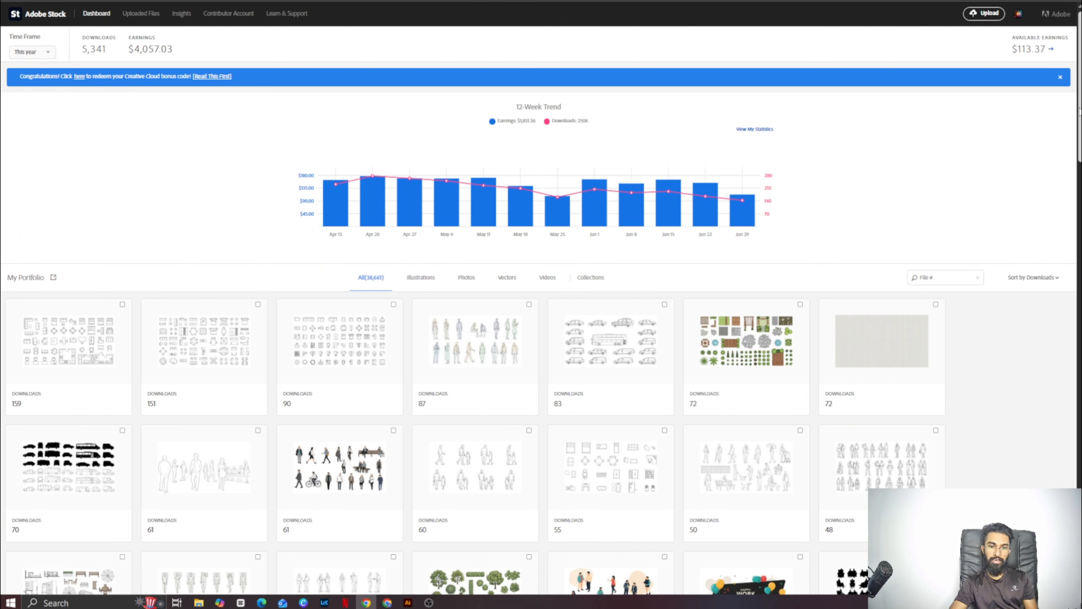
{"action": "left_click_drag", "start_coordinate": [1079, 113], "coordinate": [1079, 207]}
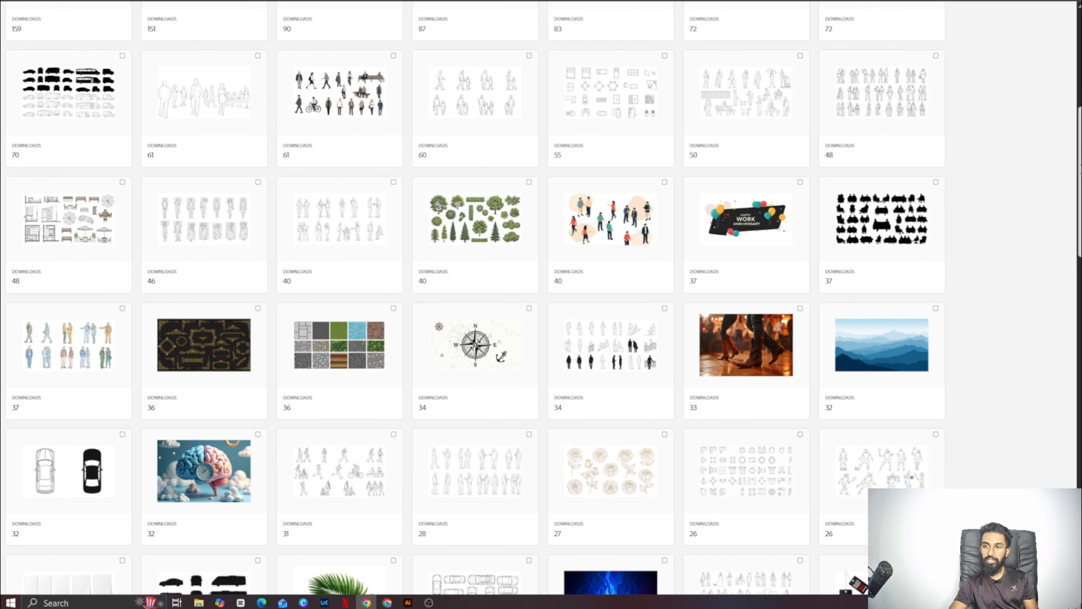
{"action": "left_click_drag", "start_coordinate": [1081, 170], "coordinate": [1080, 71]}
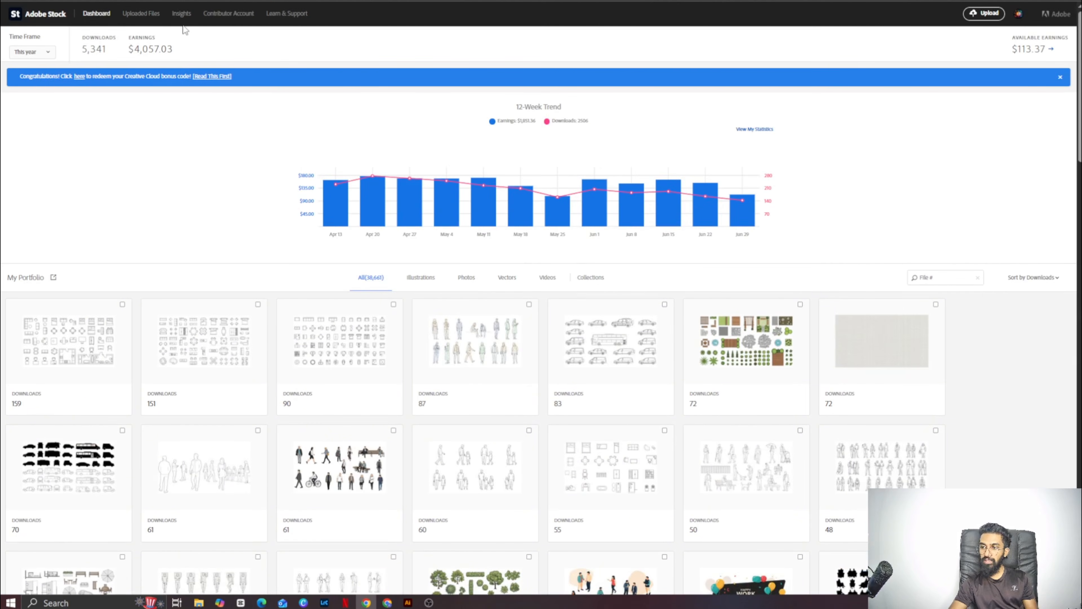